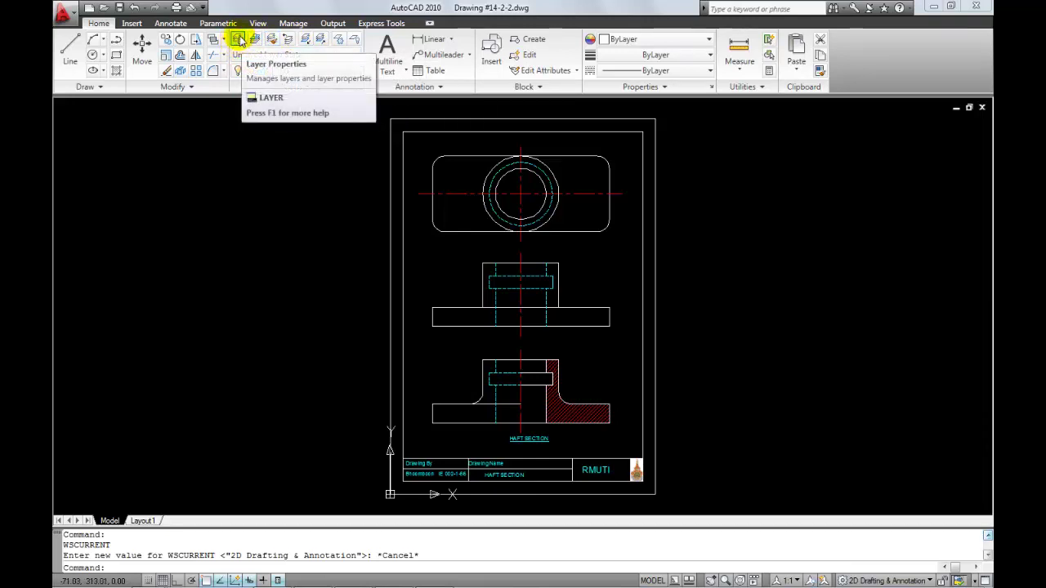
- Switch to the PDF Complete Getting Started Guide – 2D Drafting, showing page 4
{"action": "left_click", "coordinate": [237, 39]}
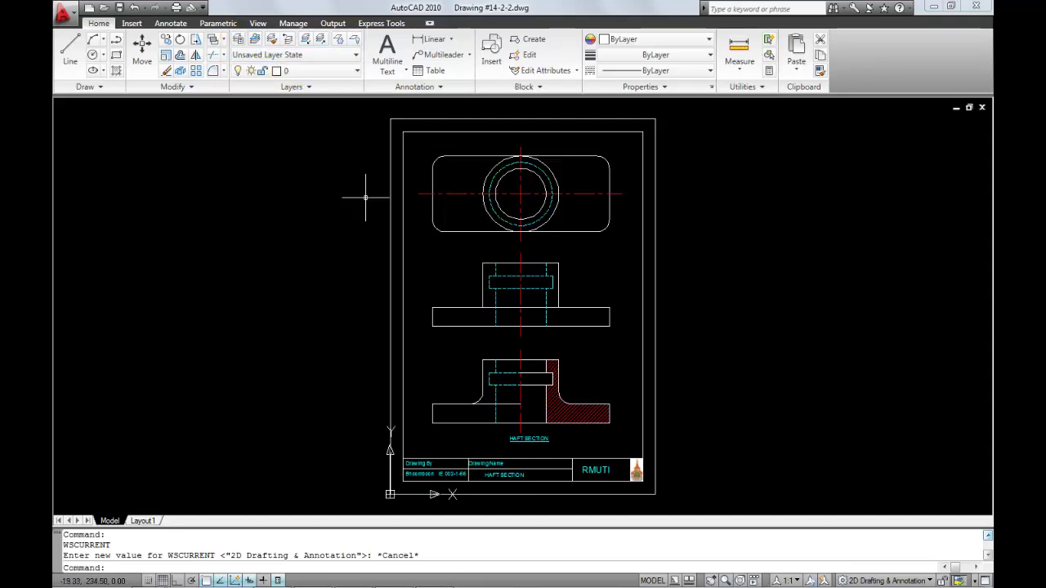
{"action": "left_click", "coordinate": [392, 507]}
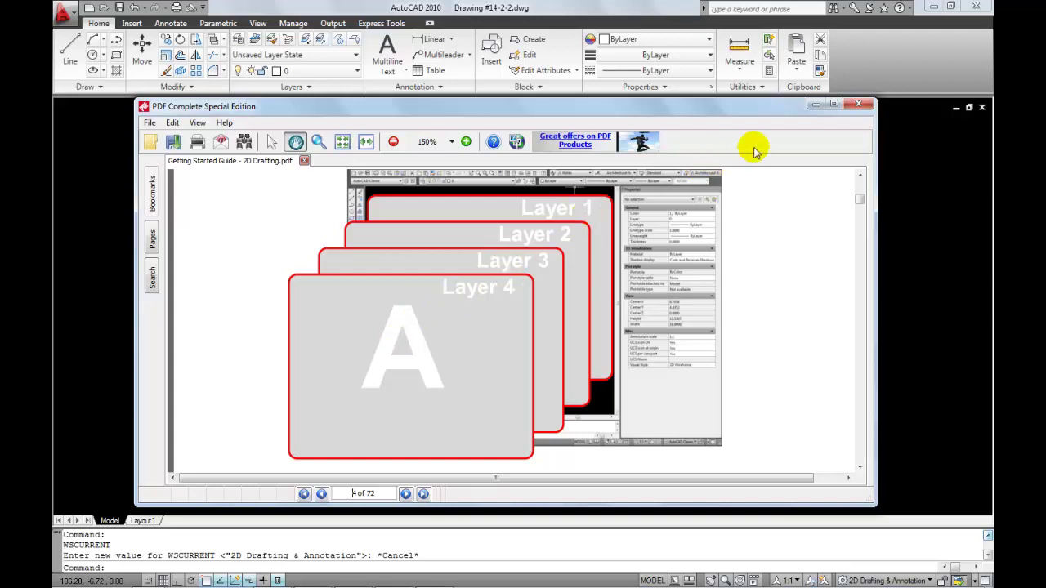
- Minimize the PDF Complete guide so Drawing #14-2-2.dwg is visible
{"action": "left_click", "coordinate": [815, 105]}
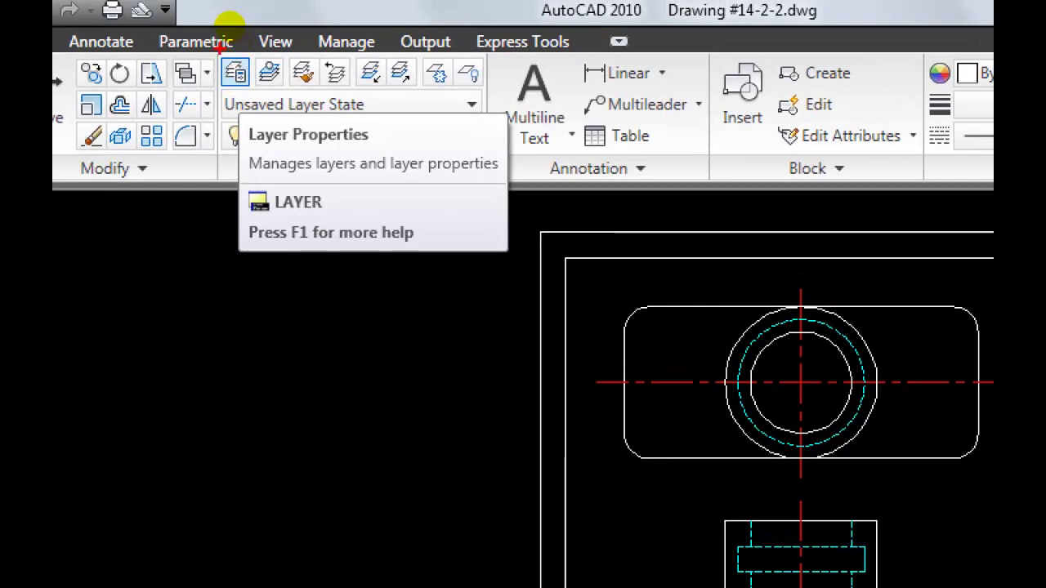
- Open the Layer Properties Manager showing layers 0, Defpoints and View Port
{"action": "mouse_move", "coordinate": [234, 44]}
{"action": "left_mouse_down"}
{"action": "mouse_move", "coordinate": [251, 16]}
{"action": "mouse_move", "coordinate": [230, 23]}
{"action": "left_mouse_up"}
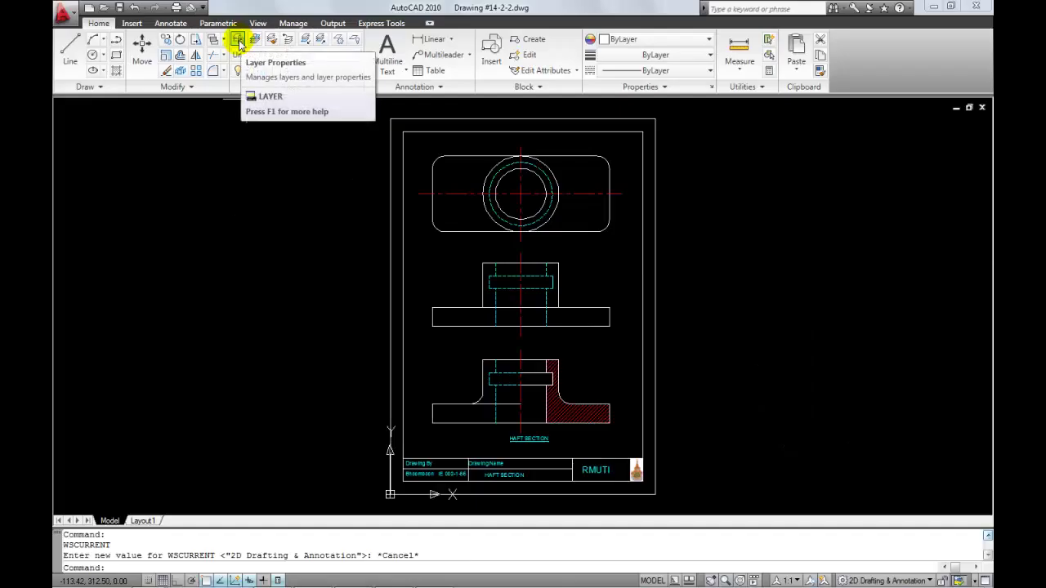
{"action": "left_click", "coordinate": [237, 45]}
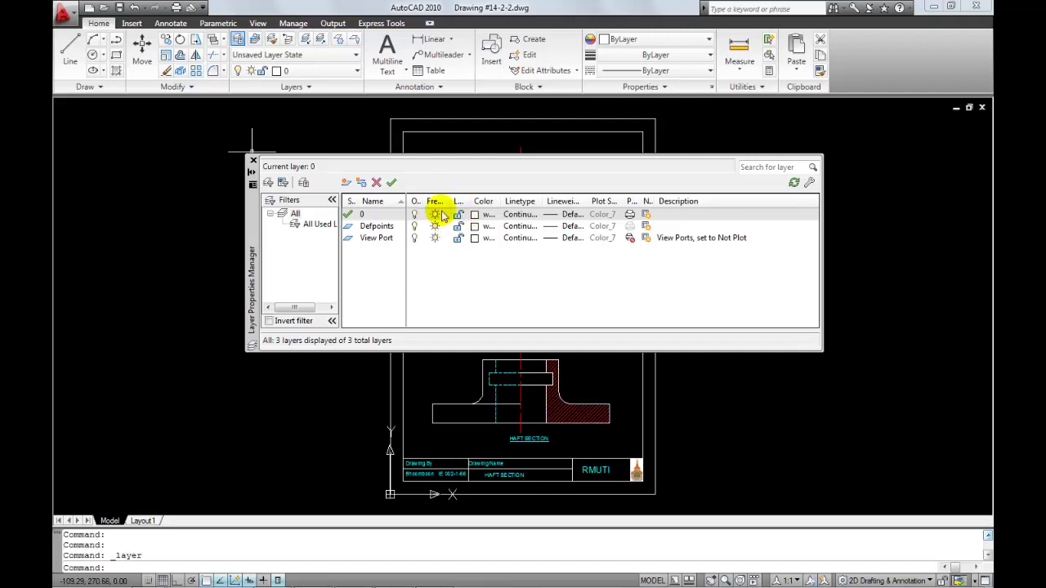
- Widen the Freeze column header, then narrow it back slightly
{"action": "left_click_drag", "start_coordinate": [455, 203], "coordinate": [511, 202]}
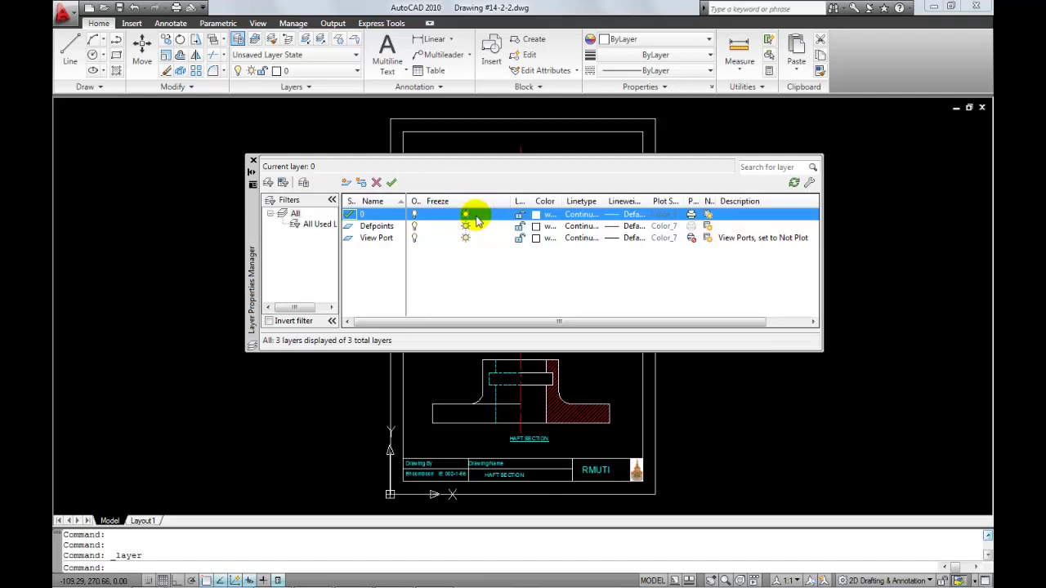
{"action": "left_click_drag", "start_coordinate": [512, 201], "coordinate": [477, 201]}
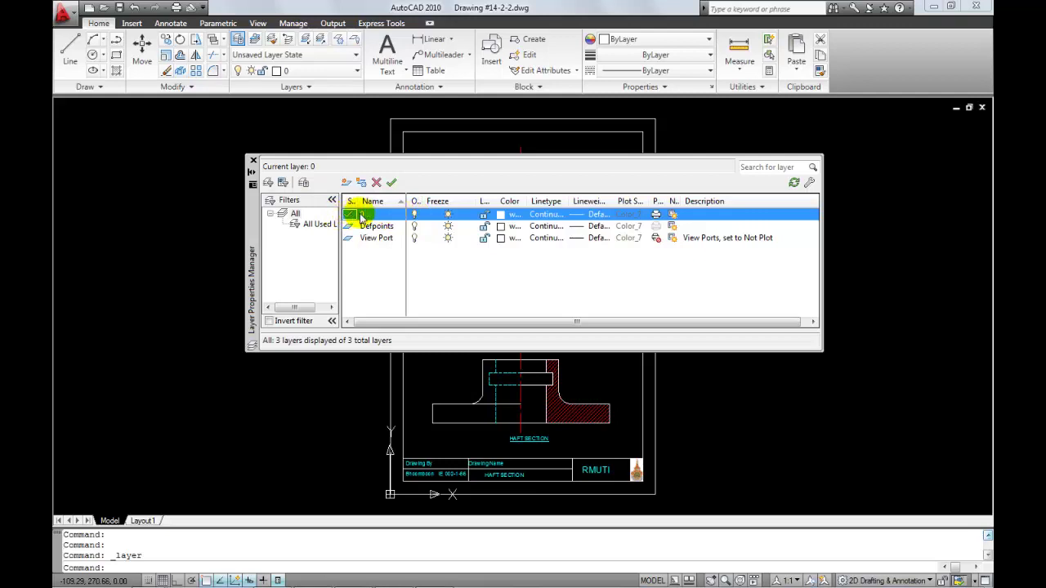
- Turn current layer 0 off, turn View Port on, then turn layer 0 back on
{"action": "left_click", "coordinate": [414, 215]}
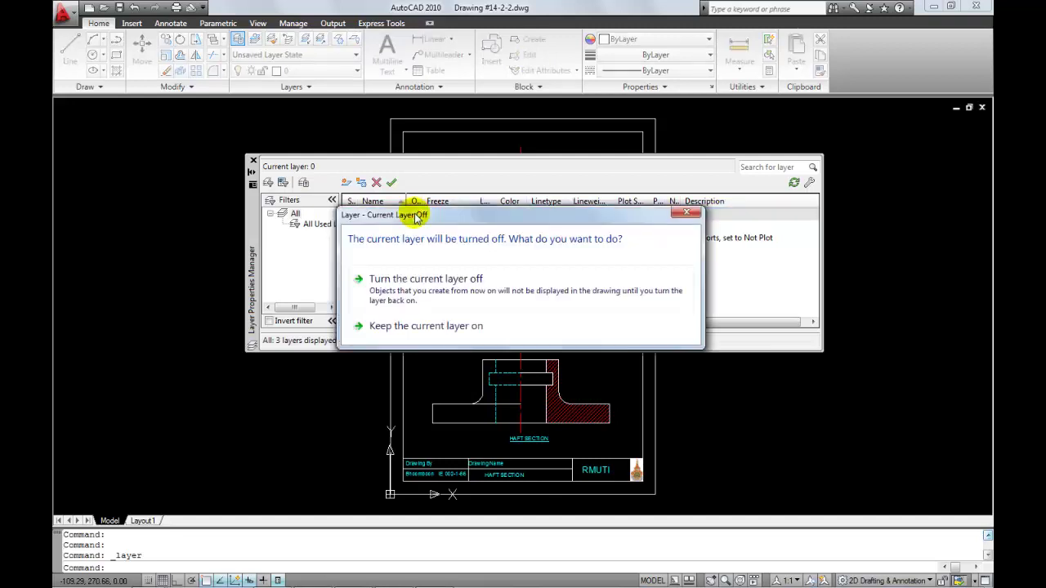
{"action": "left_click", "coordinate": [417, 286]}
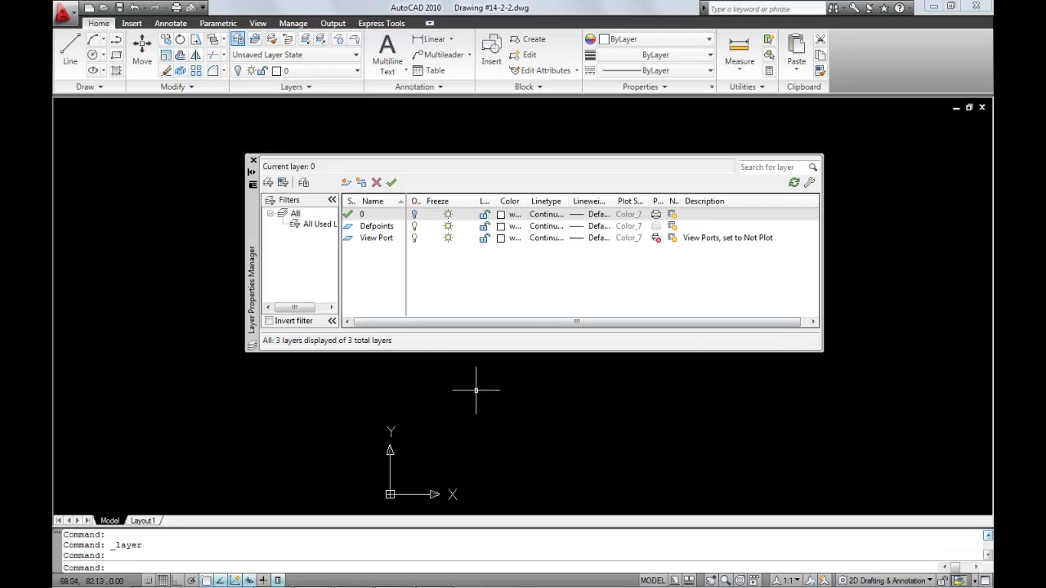
{"action": "left_click", "coordinate": [415, 238]}
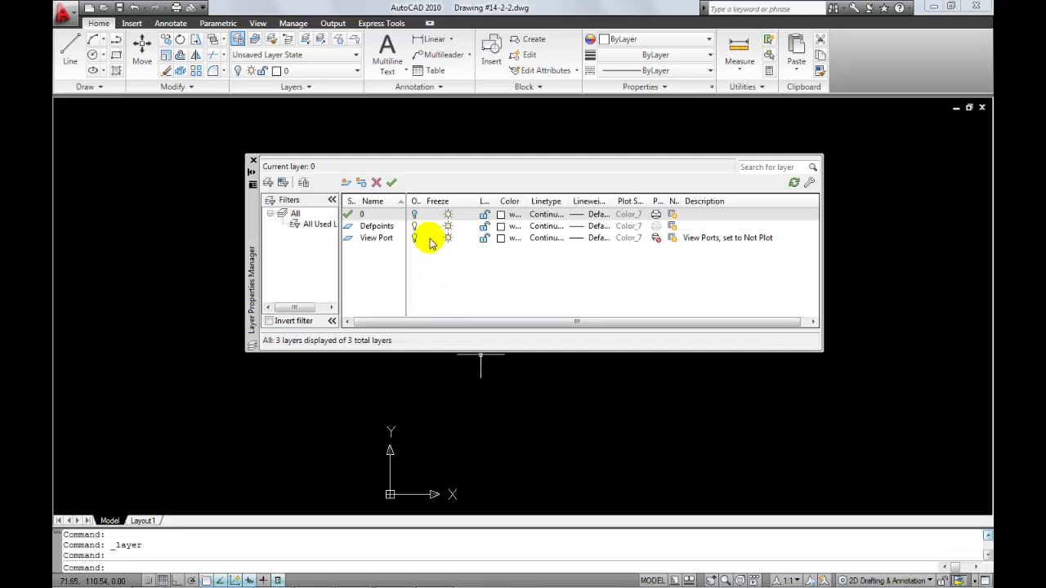
{"action": "left_click", "coordinate": [415, 214]}
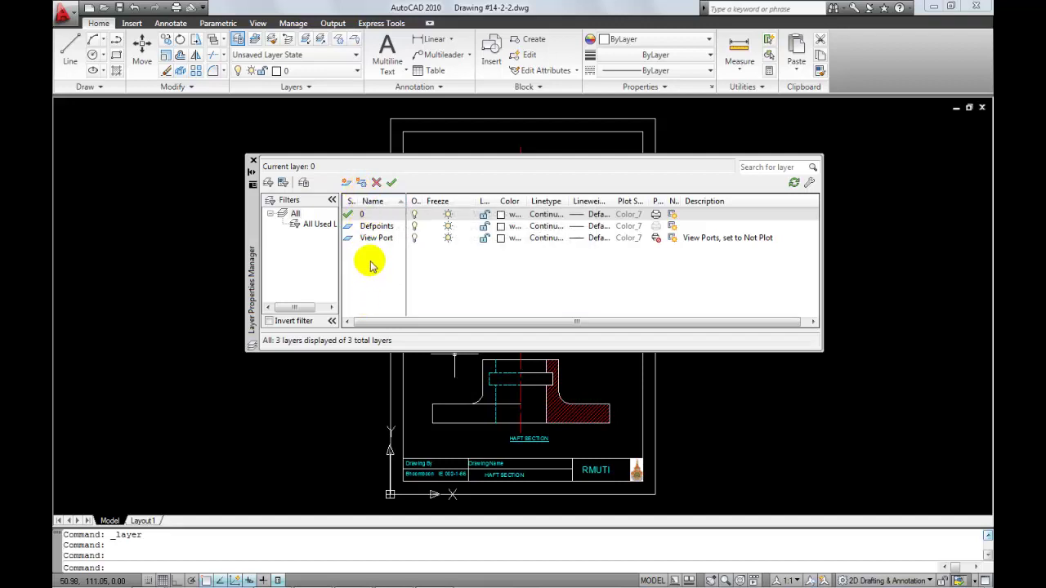
- Create Layer1 and Layer2 from the layer list's New Layer option, then select Layer1
{"action": "right_click", "coordinate": [371, 263]}
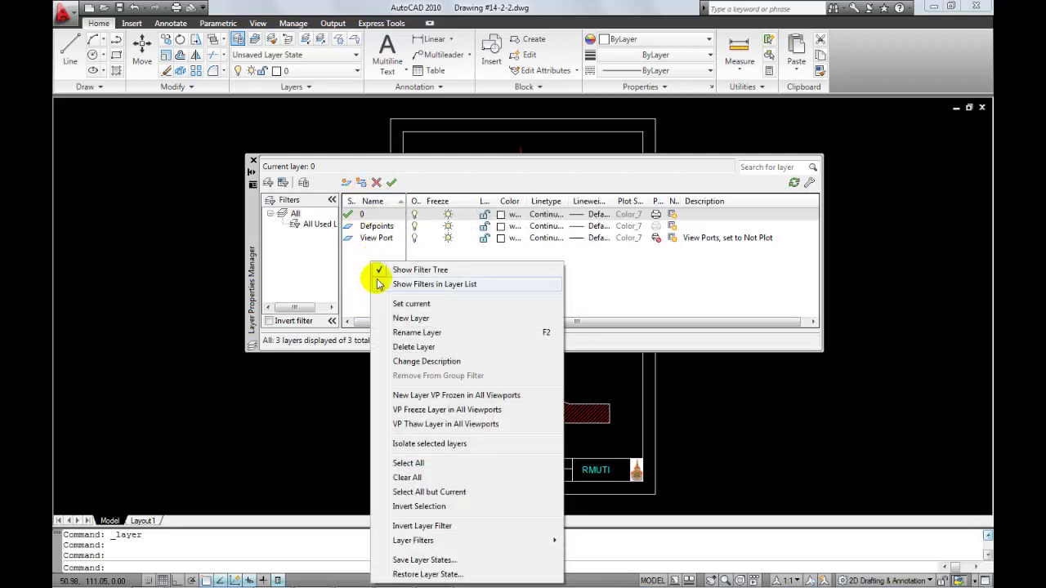
{"action": "left_click", "coordinate": [419, 320]}
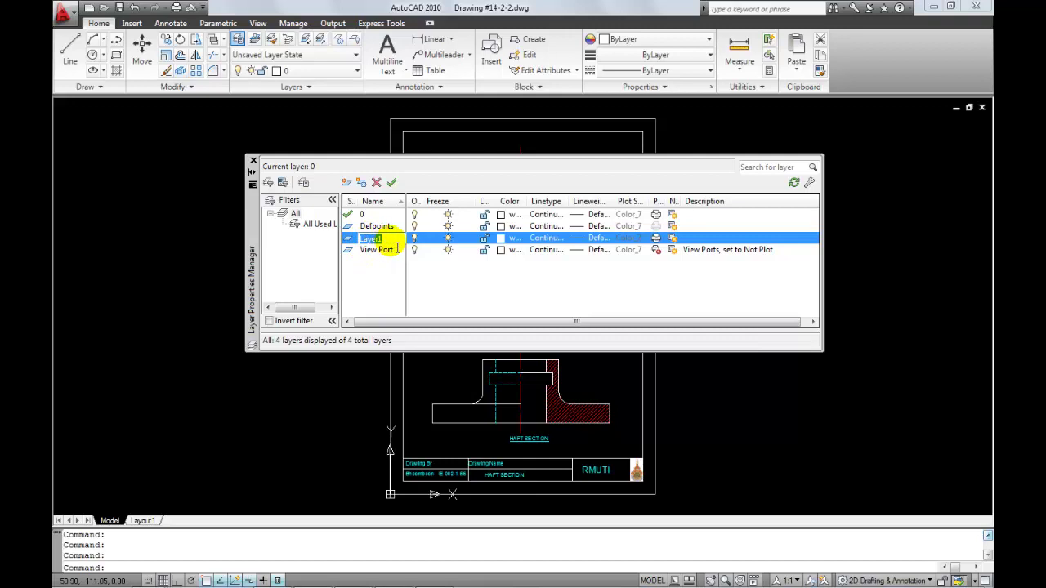
{"action": "left_click", "coordinate": [366, 275]}
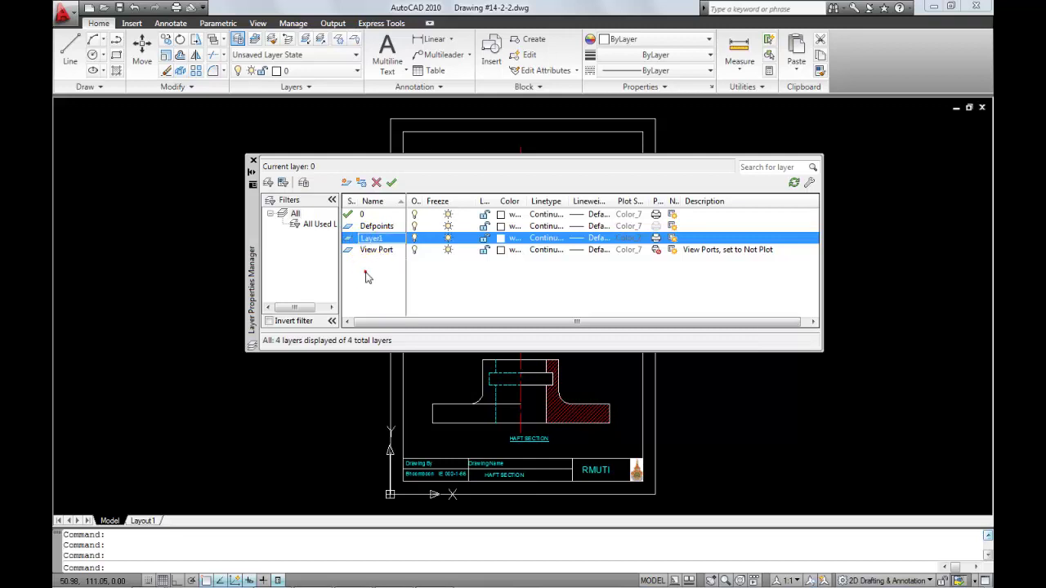
{"action": "right_click", "coordinate": [366, 273]}
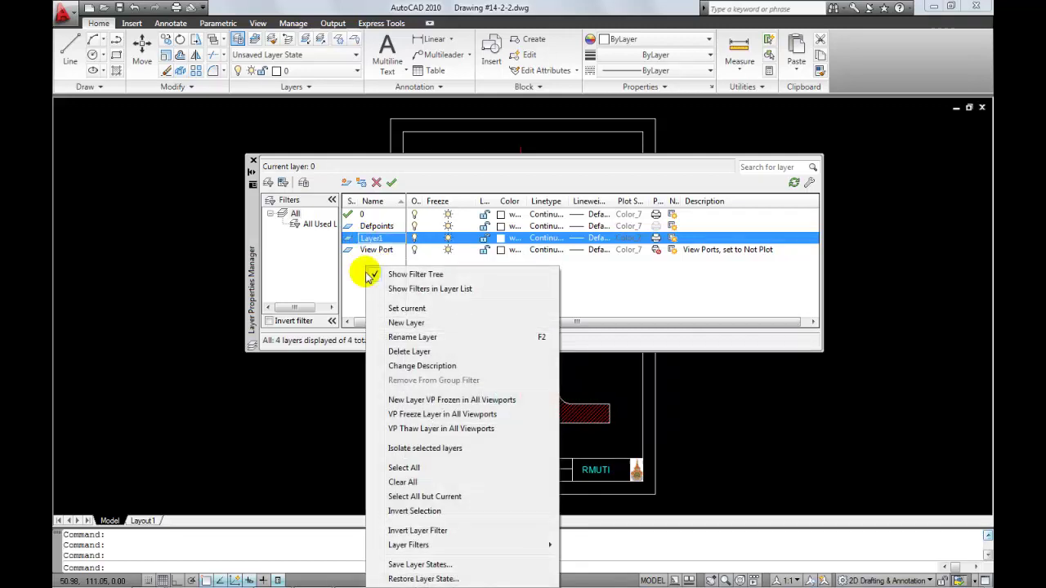
{"action": "left_click", "coordinate": [406, 322]}
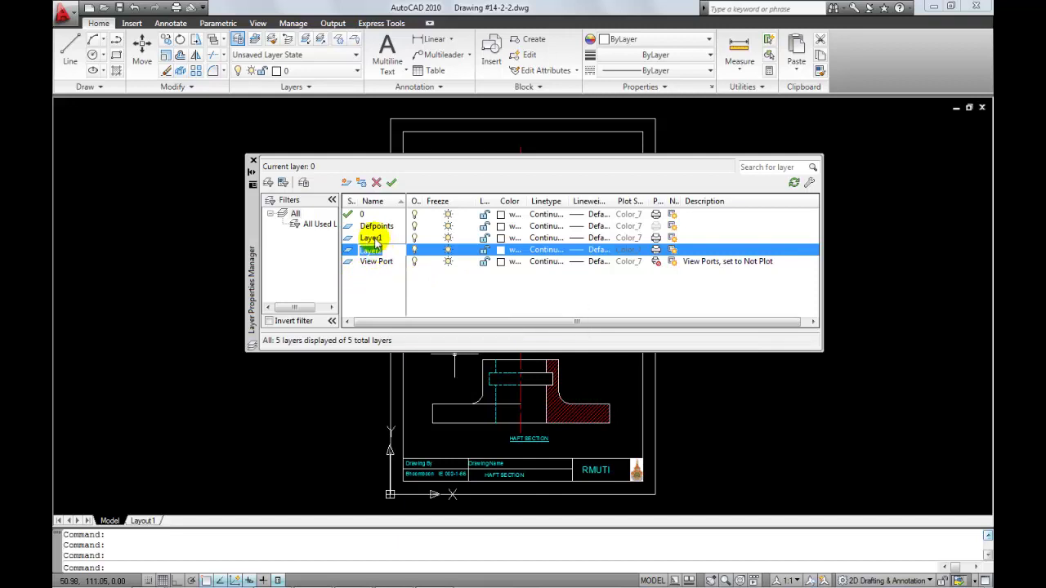
{"action": "left_click", "coordinate": [370, 239]}
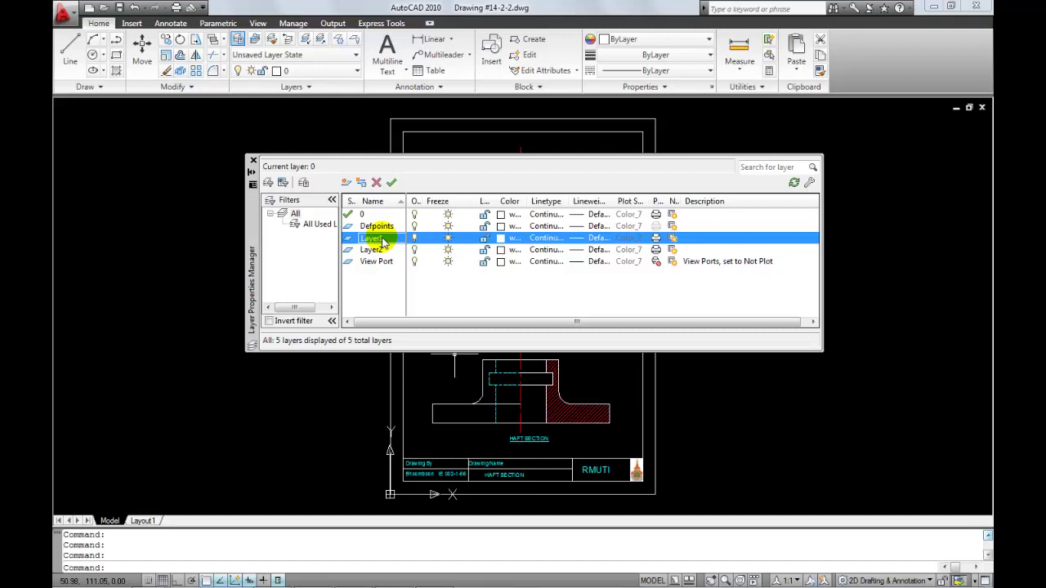
{"action": "left_click", "coordinate": [380, 239]}
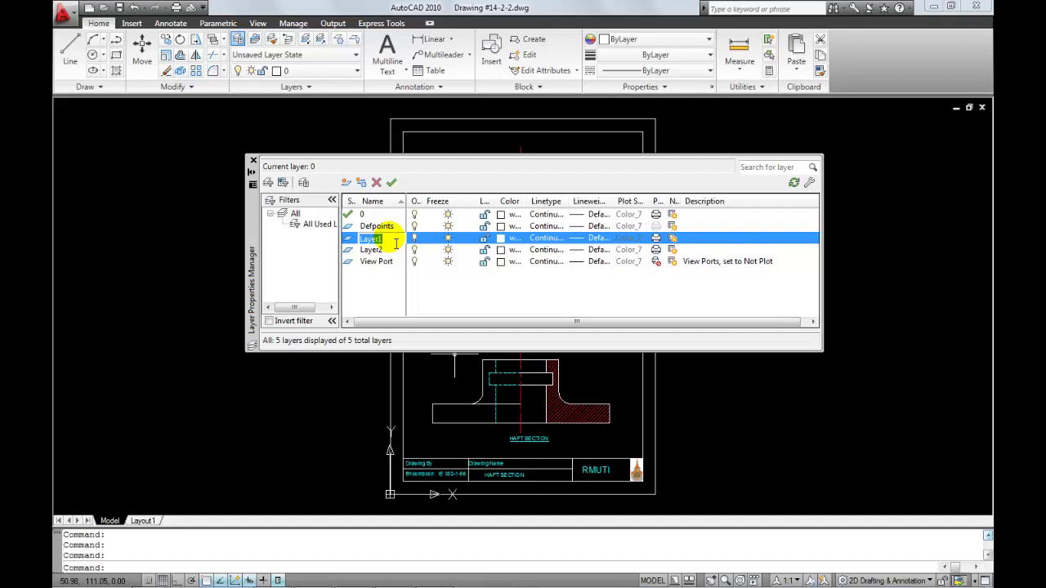
- Name Layer1 DIM and assign it red in Select Color
{"action": "type", "text": "D"}
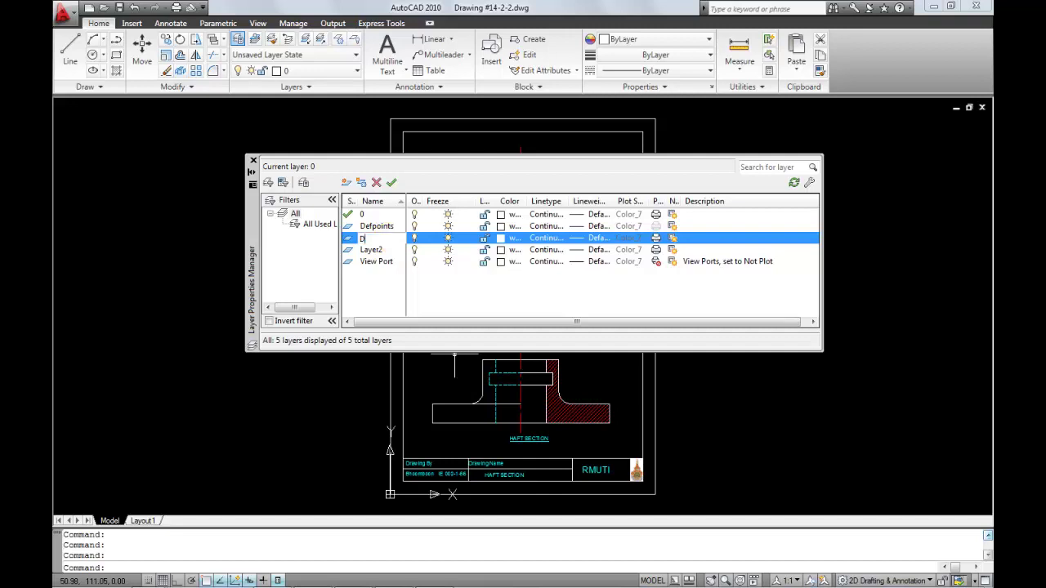
{"action": "type", "text": "IM"}
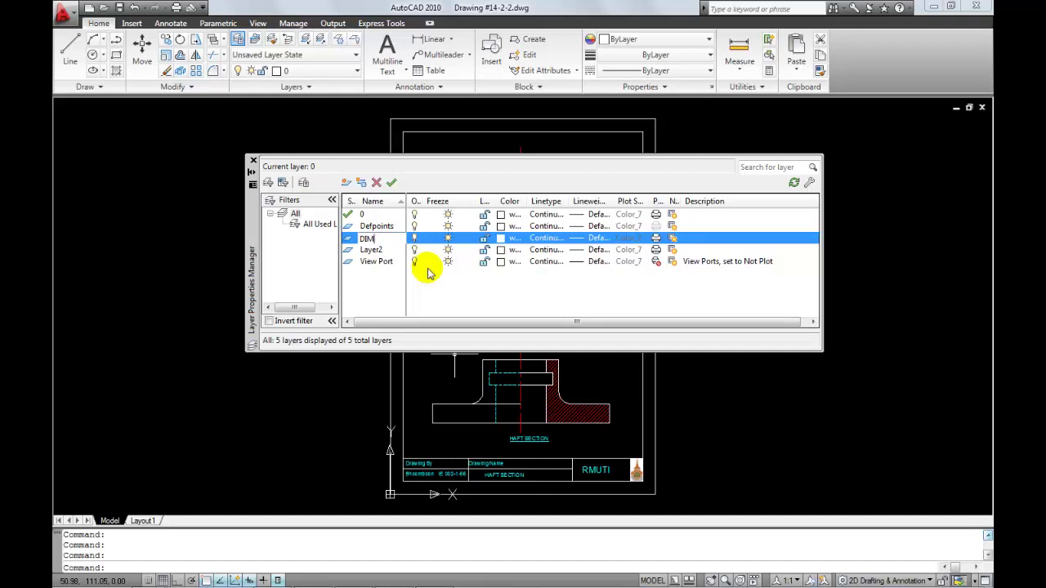
{"action": "key", "text": "Return"}
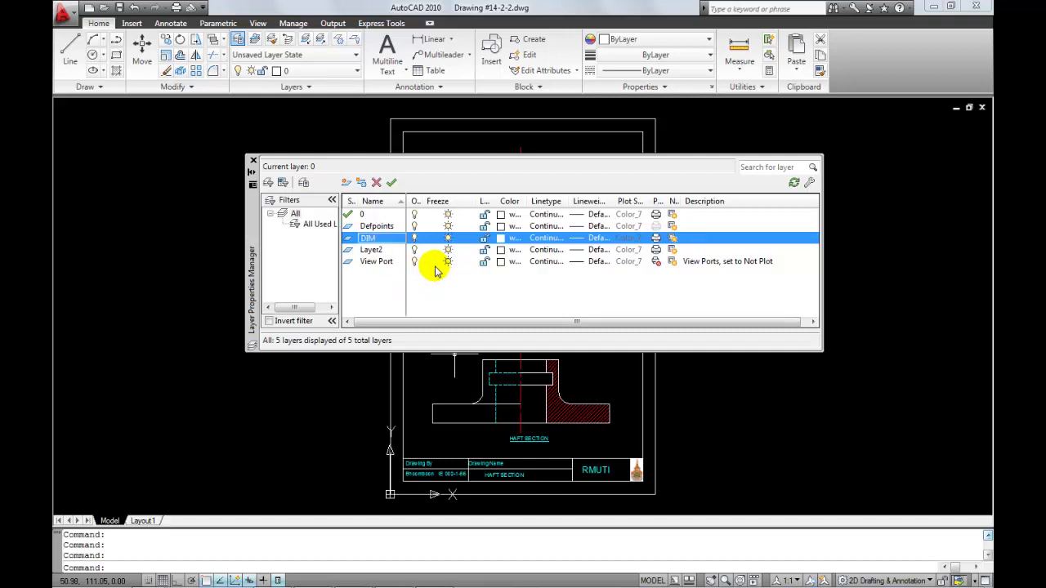
{"action": "left_click", "coordinate": [501, 238]}
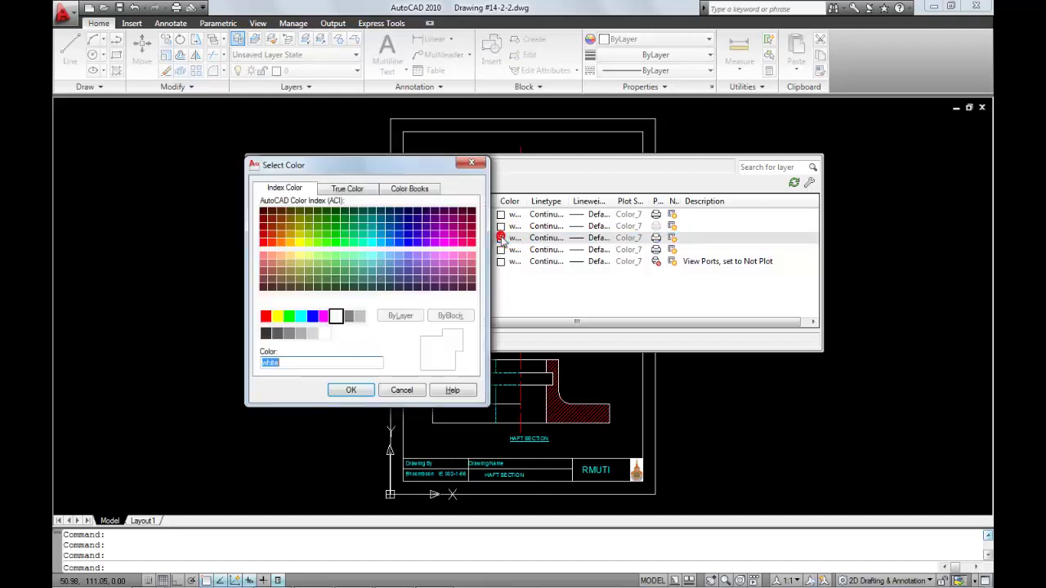
{"action": "left_click", "coordinate": [264, 319]}
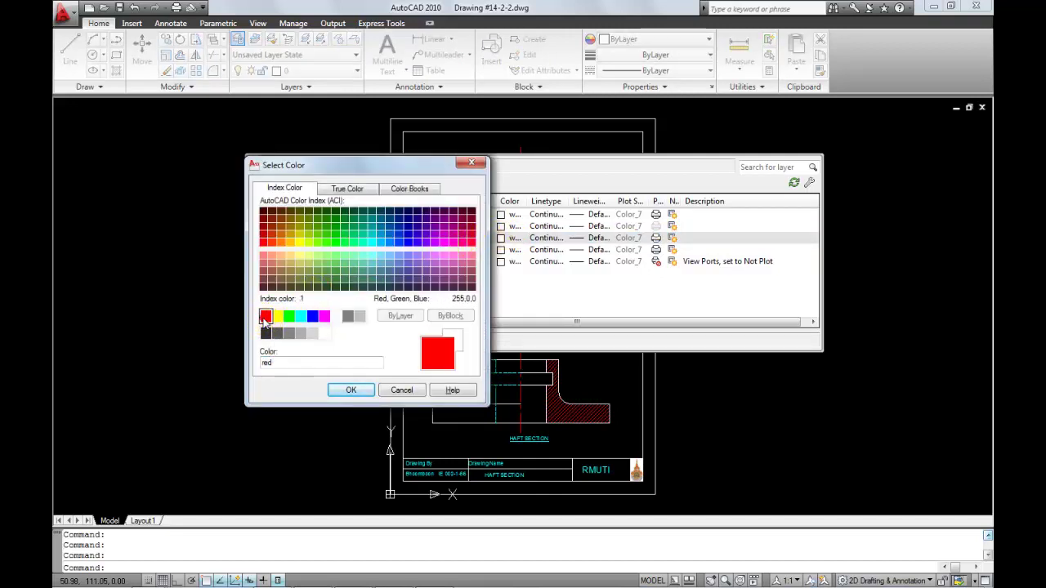
{"action": "left_click", "coordinate": [351, 391]}
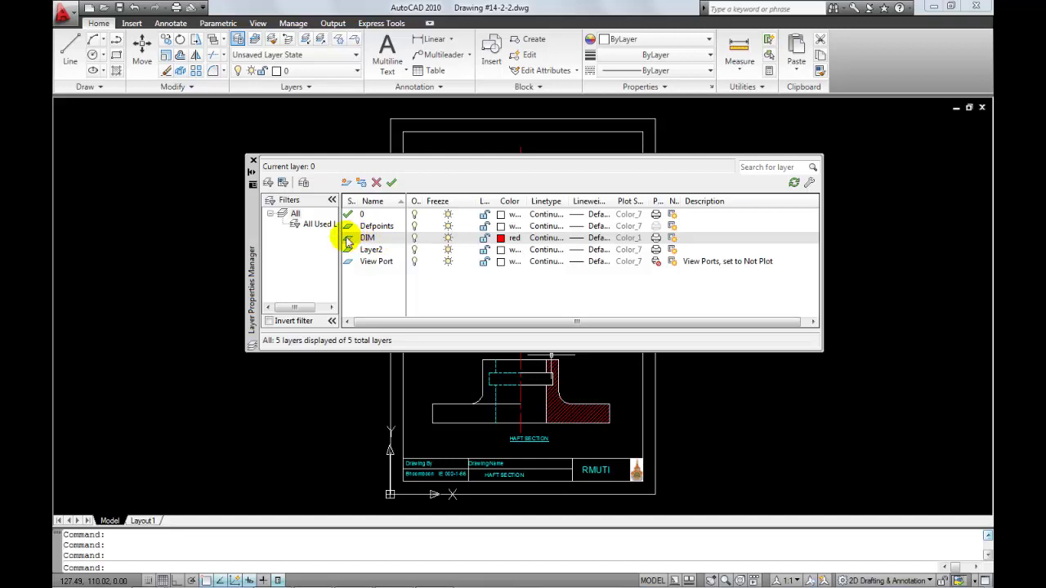
- Set the red DIM layer current and close the Layer Properties Manager
{"action": "left_click", "coordinate": [348, 240]}
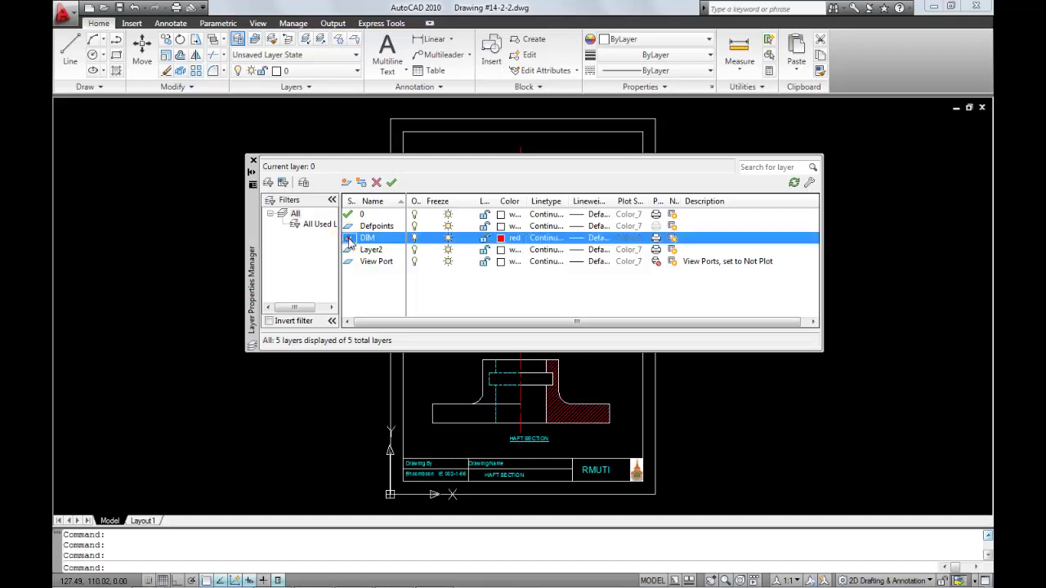
{"action": "left_click", "coordinate": [391, 183]}
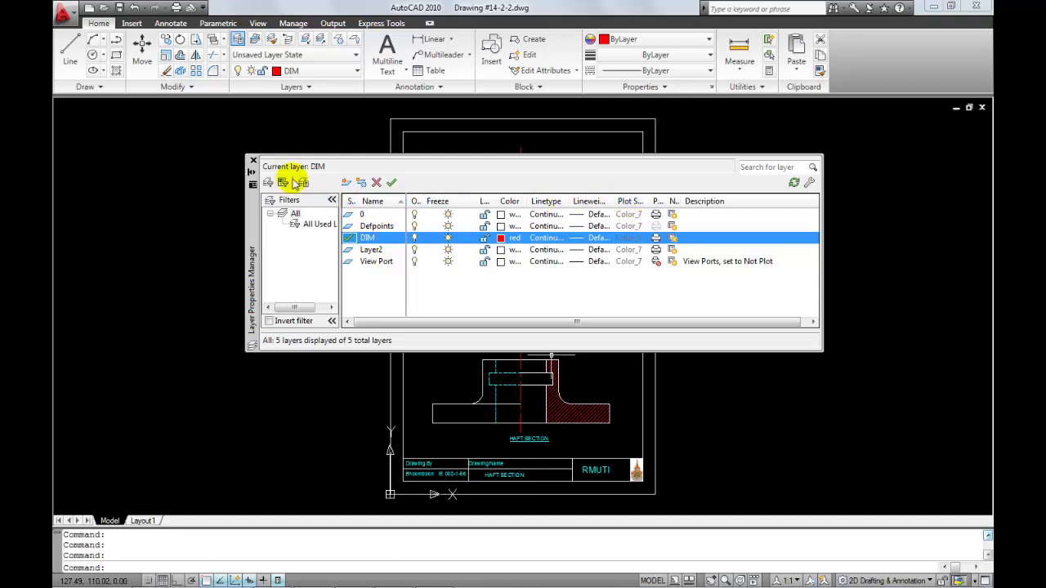
{"action": "left_click", "coordinate": [253, 161]}
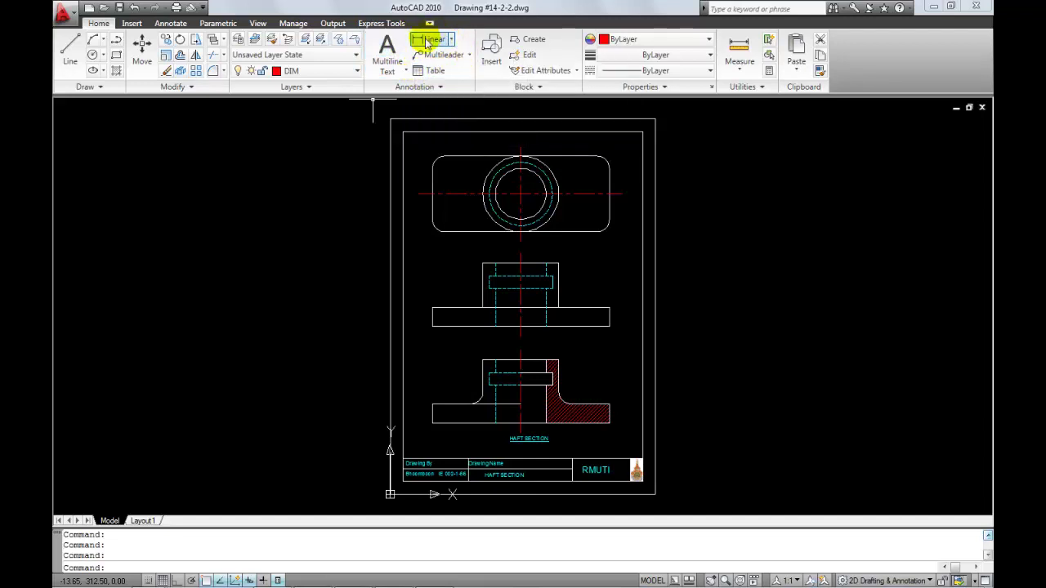
- Show the Linear dimension dropdown with Linear, Aligned, Angular, Radius, Diameter and more
{"action": "left_click", "coordinate": [451, 39]}
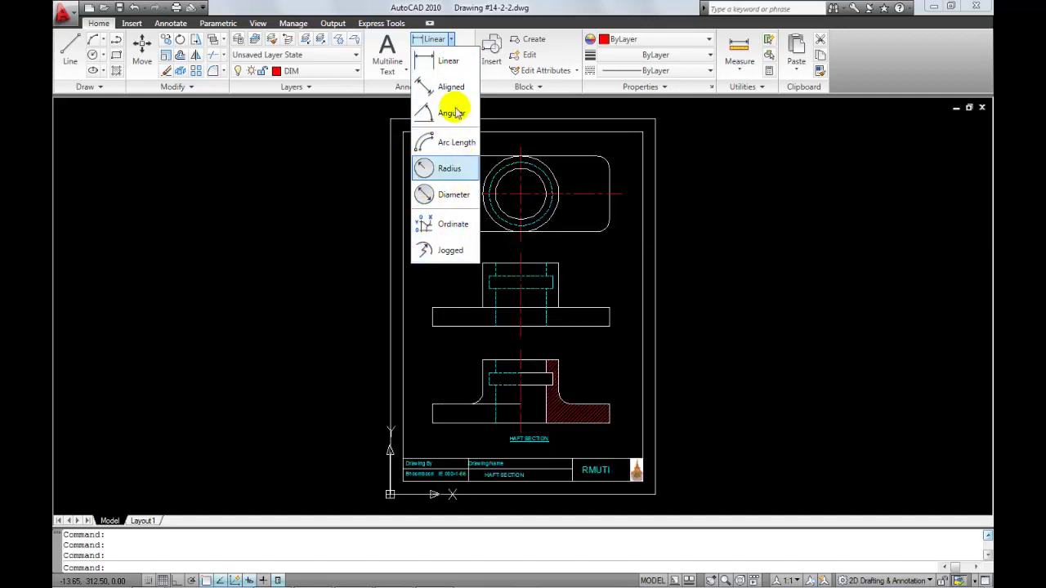
- Expand the Annotation panel and keep Manufacturing-Metric as the current dimension style
{"action": "left_click", "coordinate": [532, 107]}
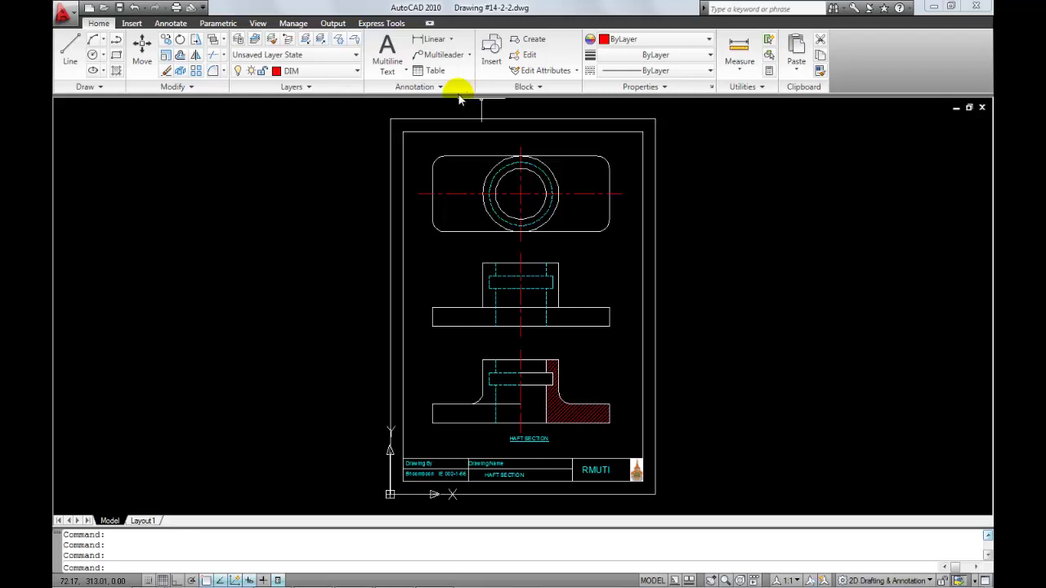
{"action": "left_click", "coordinate": [440, 86]}
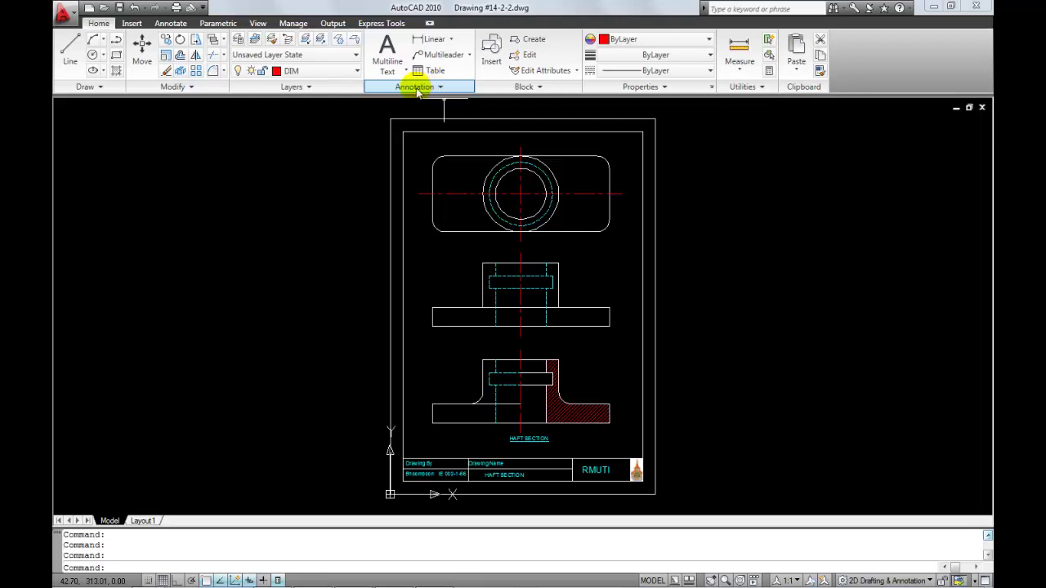
{"action": "left_click", "coordinate": [441, 87]}
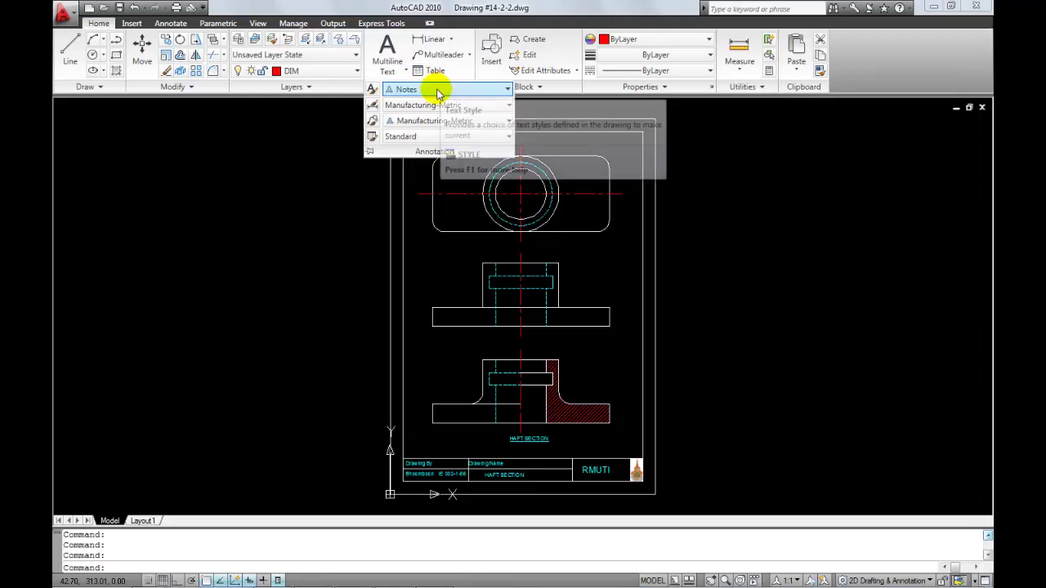
{"action": "left_click", "coordinate": [413, 105]}
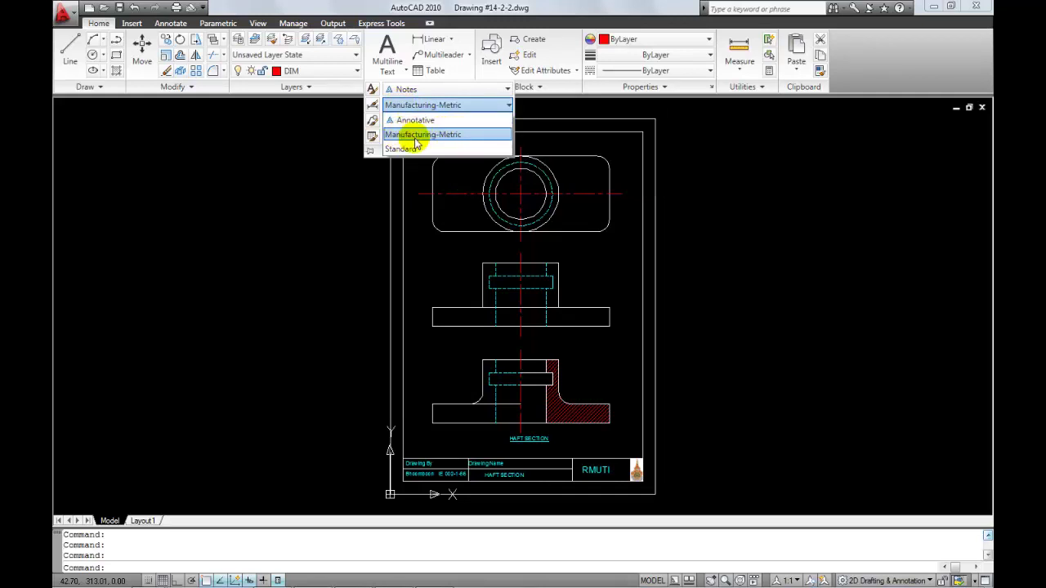
{"action": "left_click", "coordinate": [457, 136]}
{"action": "left_click", "coordinate": [432, 105]}
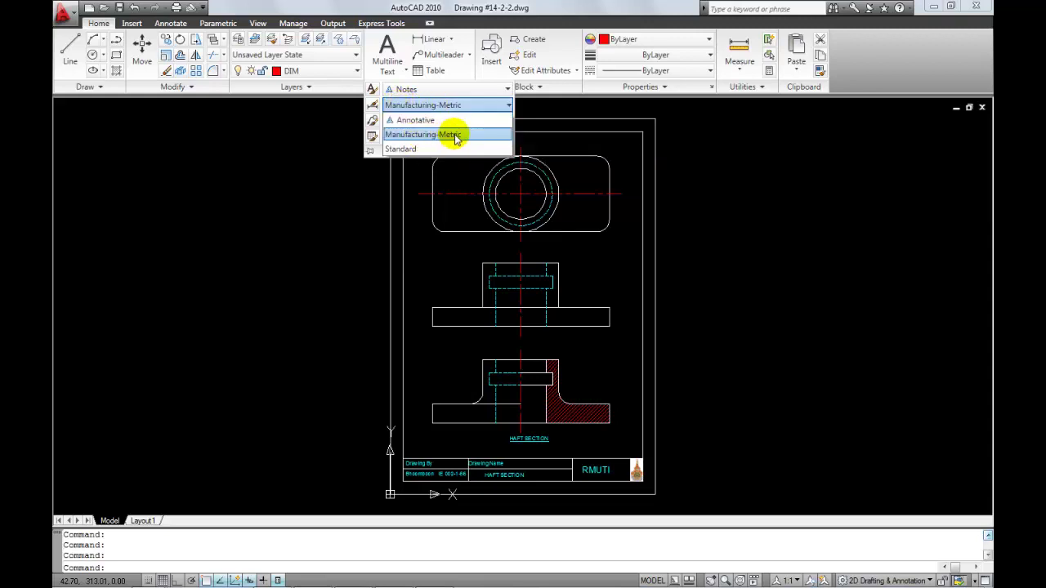
{"action": "left_click", "coordinate": [456, 137]}
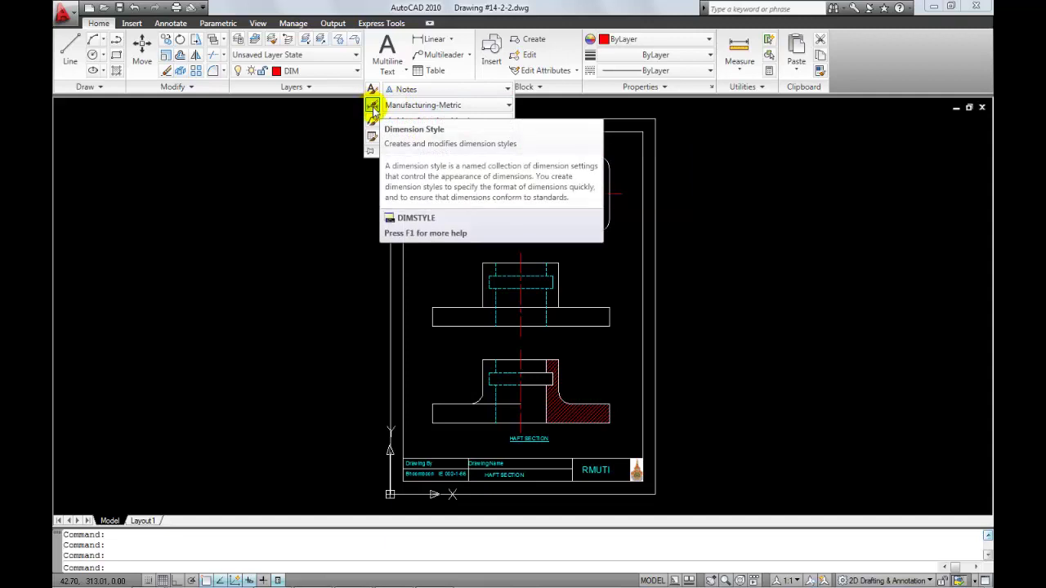
- Open the Dimension Style Manager and preview Standard against Manufacturing-Metric
{"action": "left_click", "coordinate": [373, 107]}
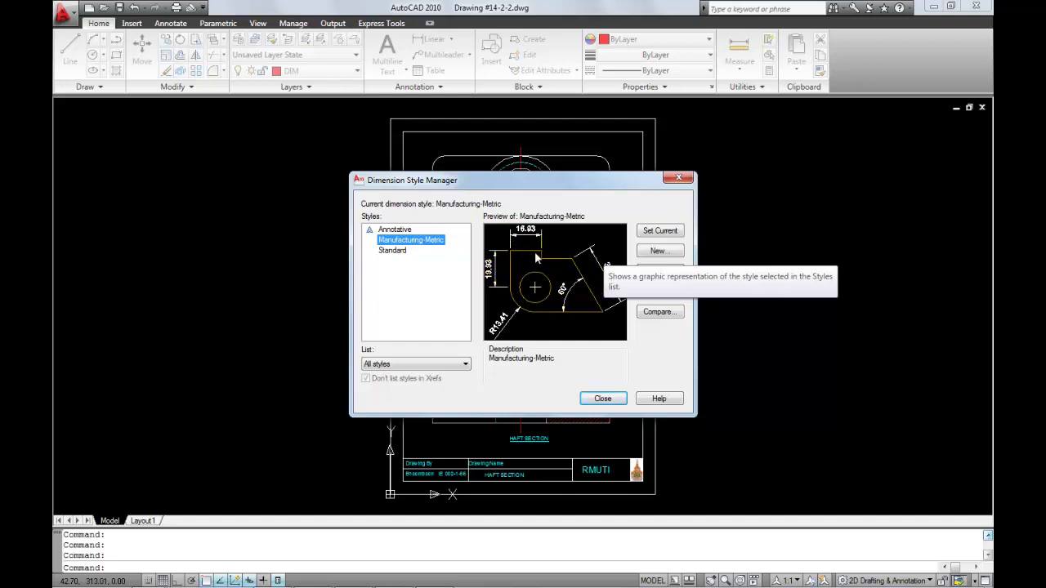
{"action": "left_click", "coordinate": [392, 250]}
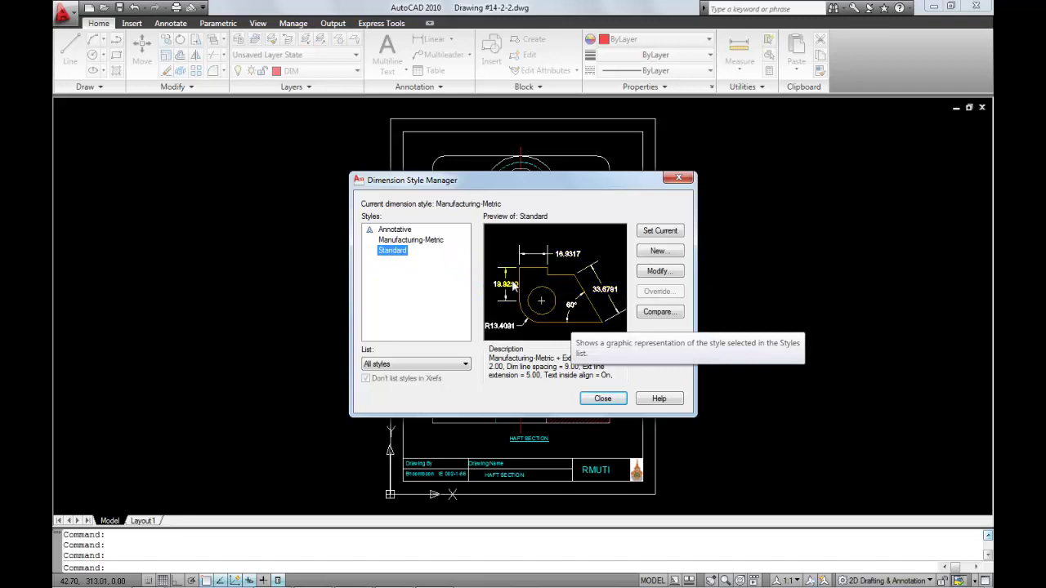
{"action": "left_click", "coordinate": [409, 240]}
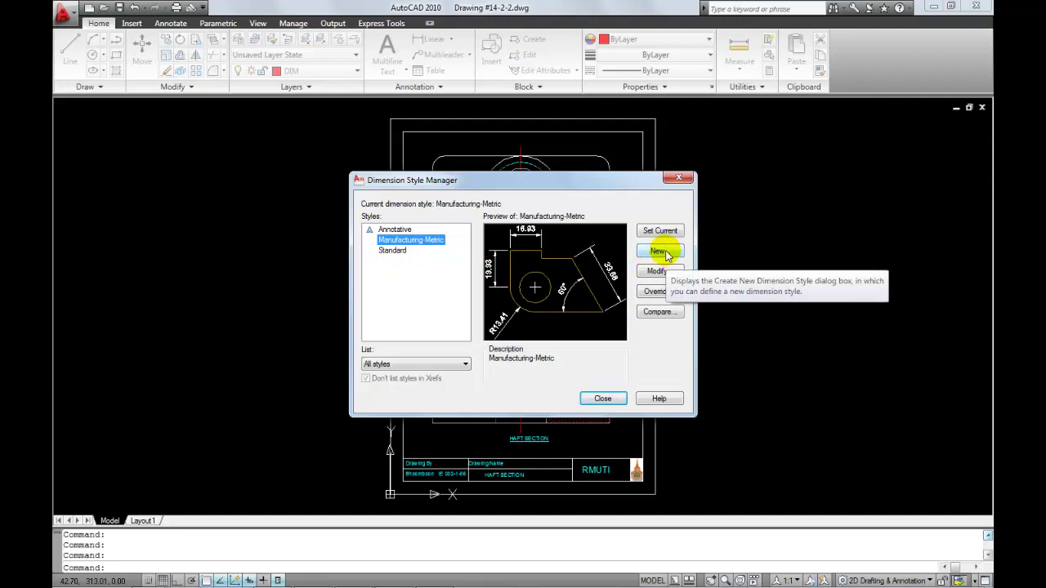
- Create a new dimension style named International, starting from Manufacturing-Metric
{"action": "left_click", "coordinate": [664, 254]}
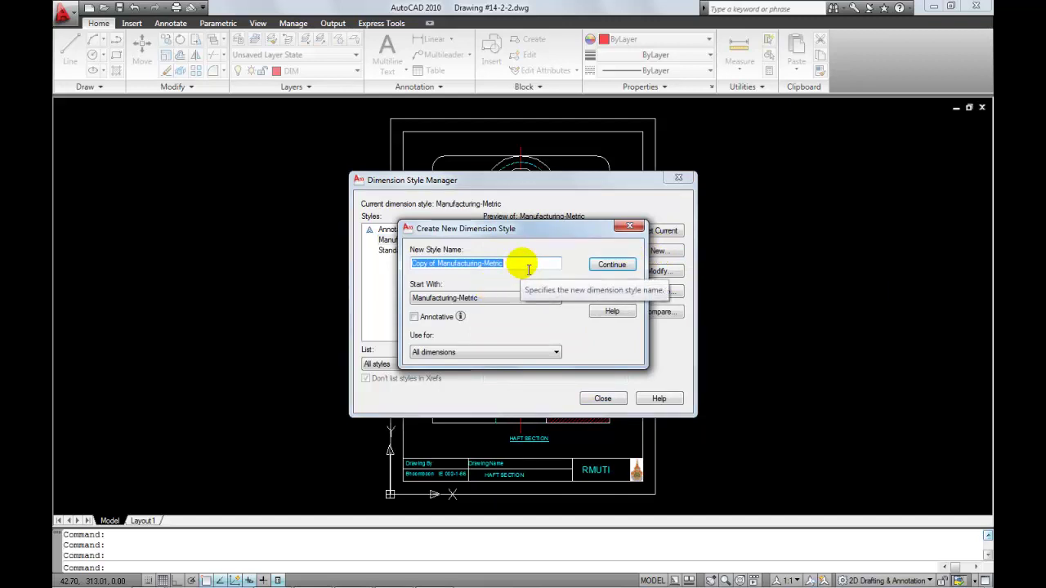
{"action": "key", "text": "BackSpace"}
{"action": "type", "text": "International"}
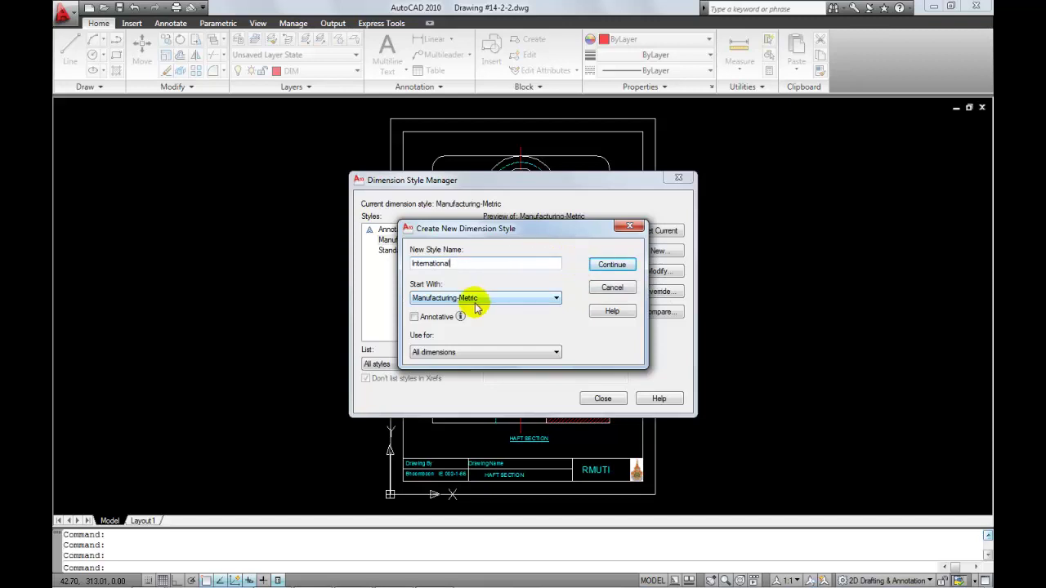
{"action": "left_click", "coordinate": [556, 299]}
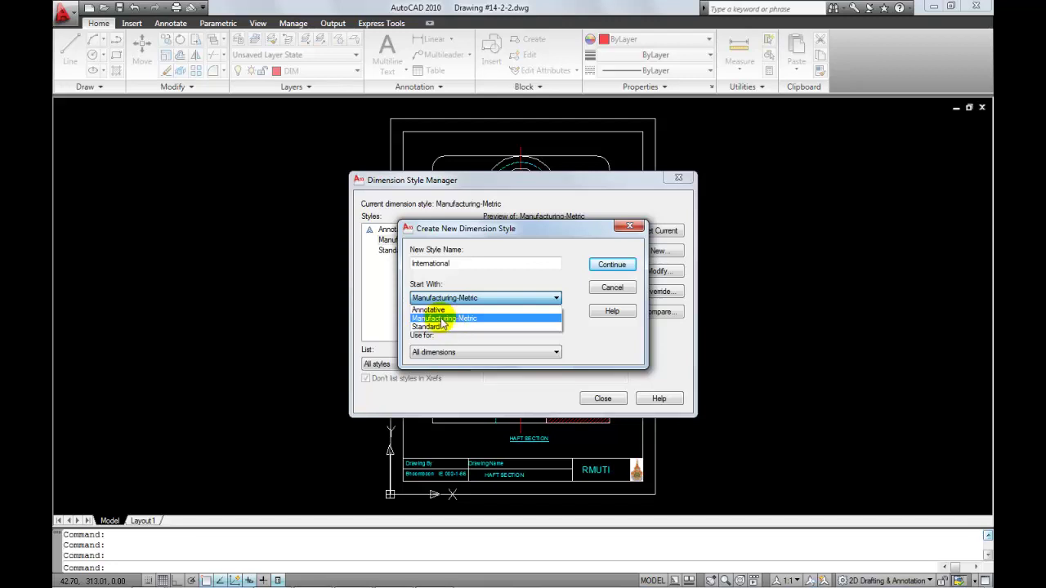
{"action": "left_click", "coordinate": [455, 319]}
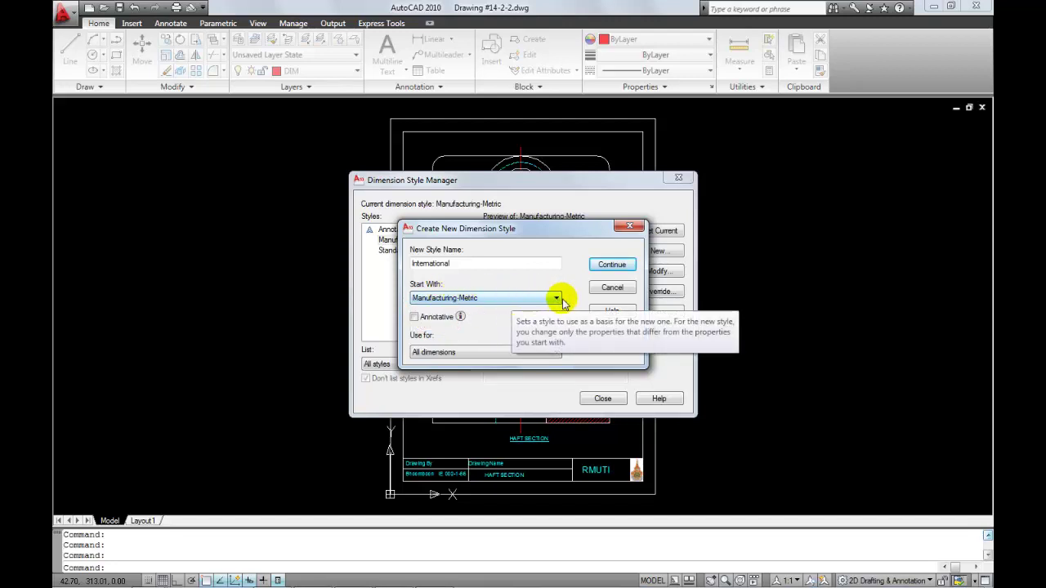
{"action": "left_click", "coordinate": [615, 267]}
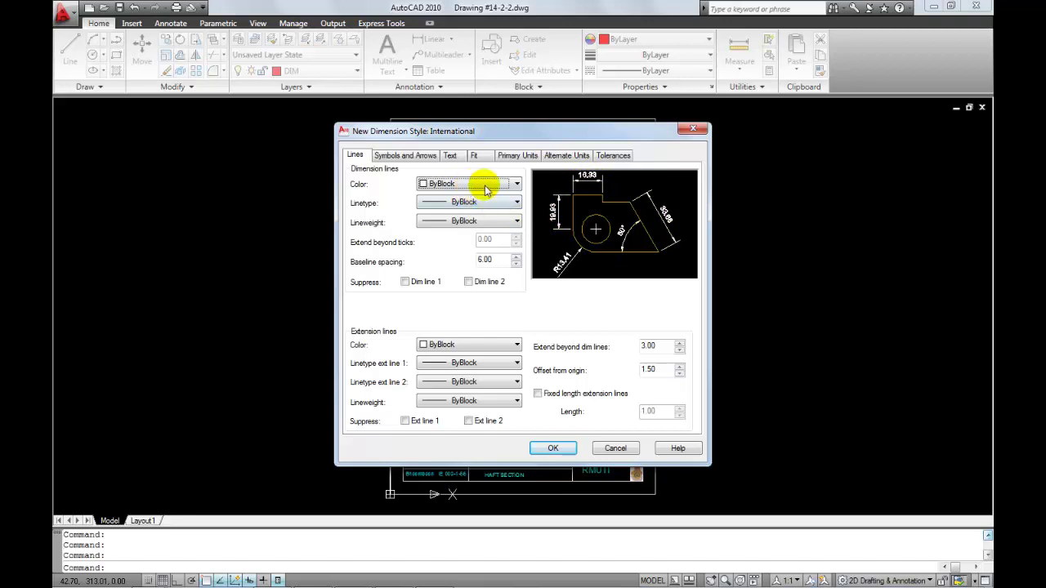
- Set International's dimension line colour and linetype to ByLayer, keeping lineweight ByBlock
{"action": "left_click", "coordinate": [517, 185]}
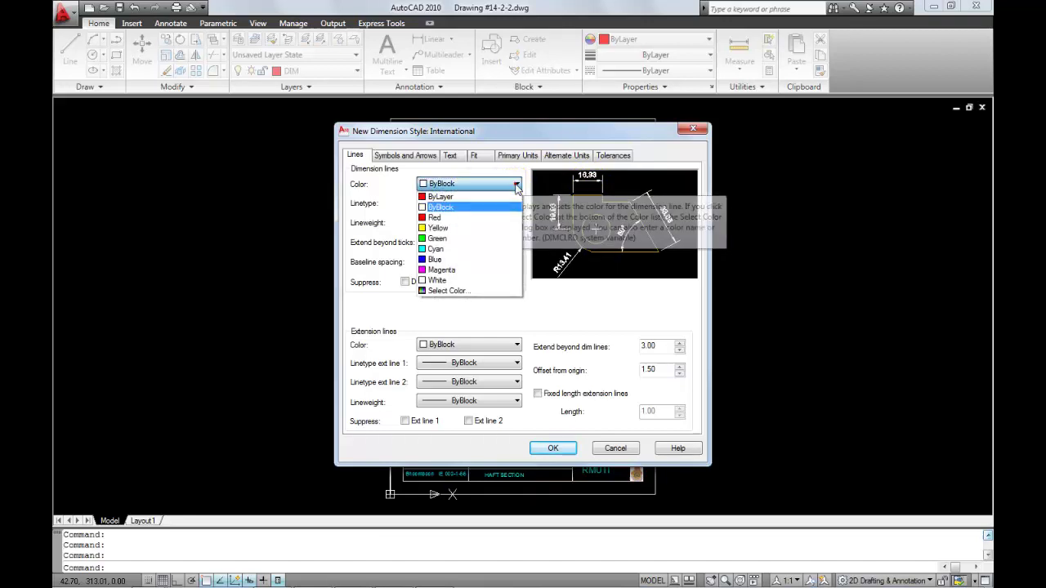
{"action": "left_click", "coordinate": [473, 197]}
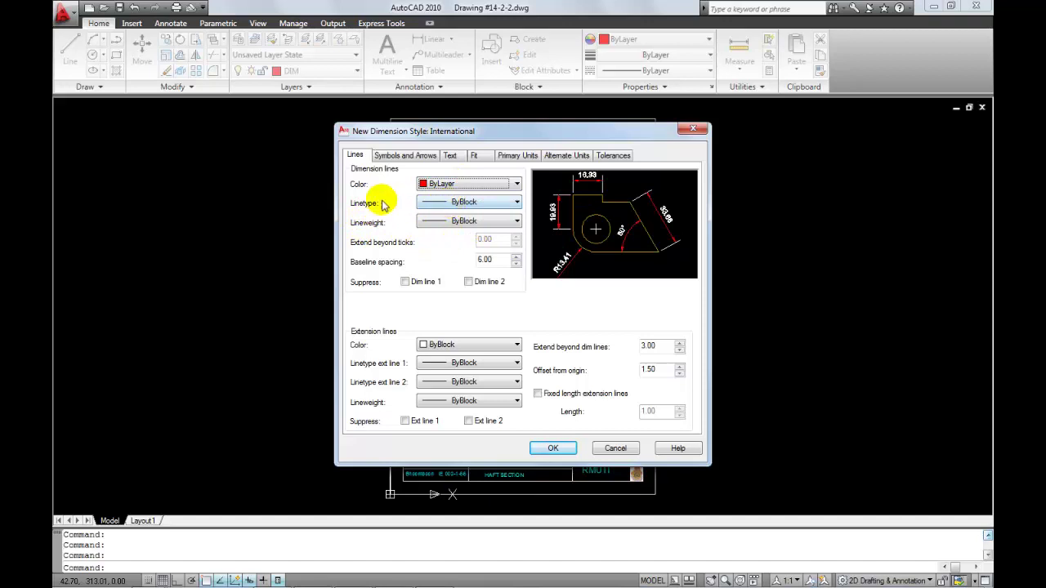
{"action": "left_click", "coordinate": [517, 202]}
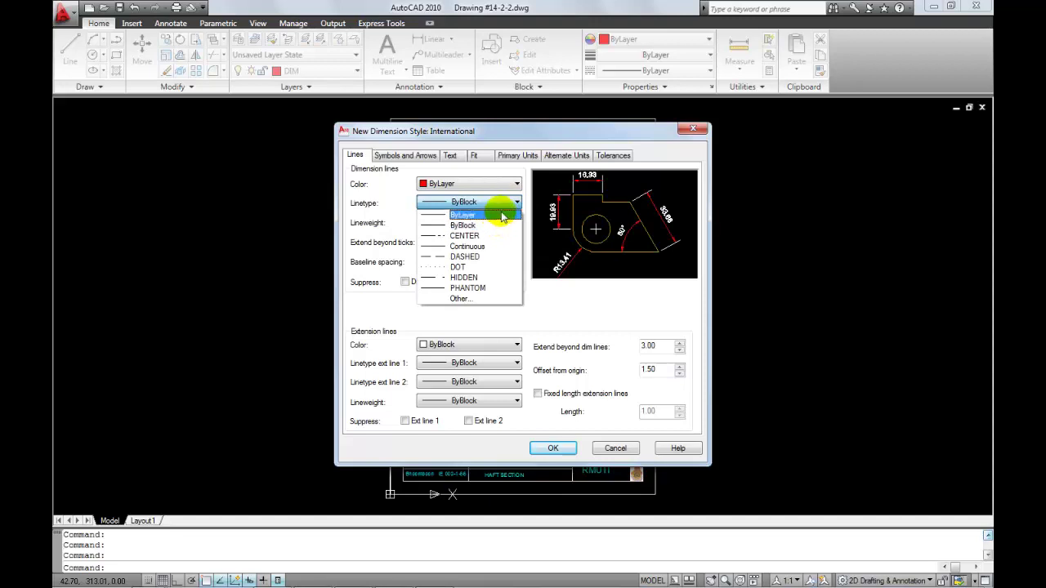
{"action": "left_click", "coordinate": [501, 216]}
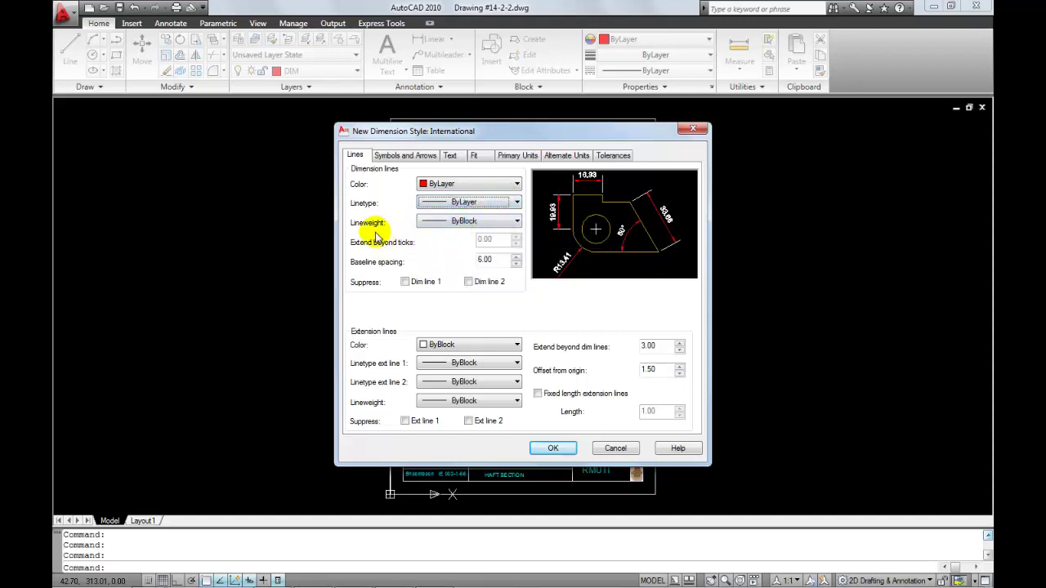
{"action": "left_click", "coordinate": [517, 222]}
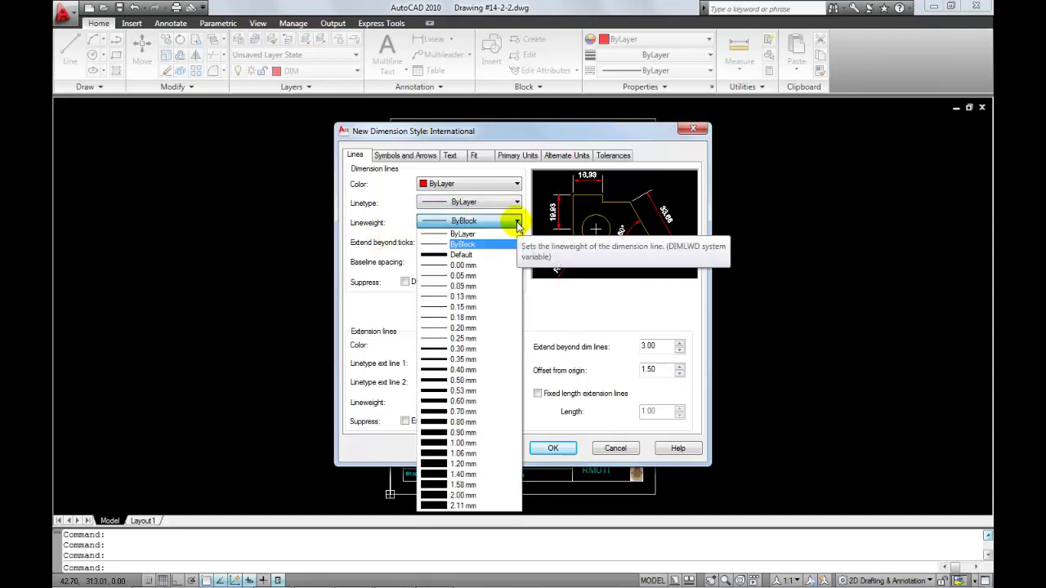
{"action": "left_click", "coordinate": [517, 222]}
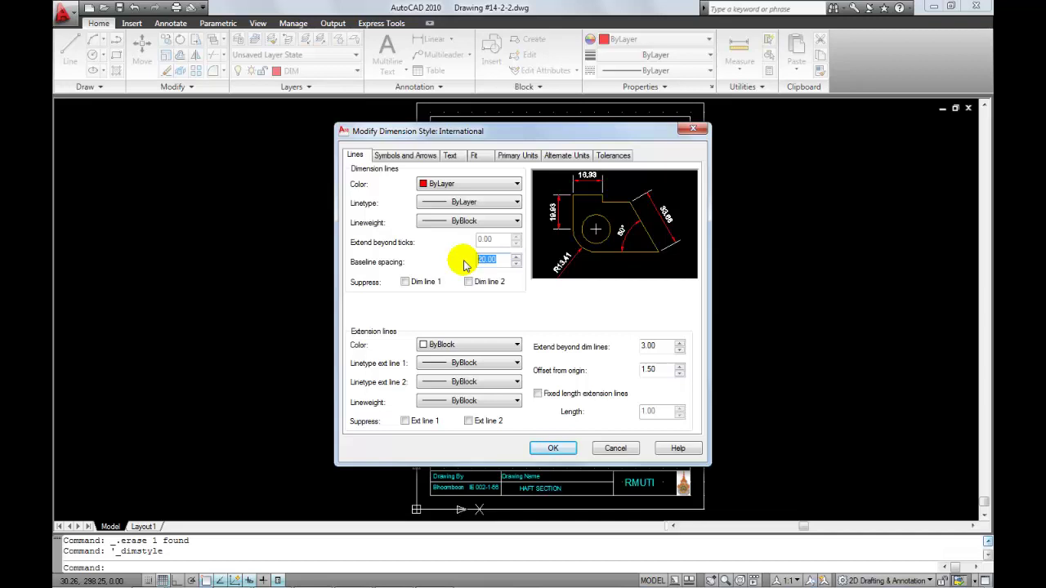
- Set baseline spacing to 7 and leave Dim line 1 and 2 unsuppressed
{"action": "type", "text": "7"}
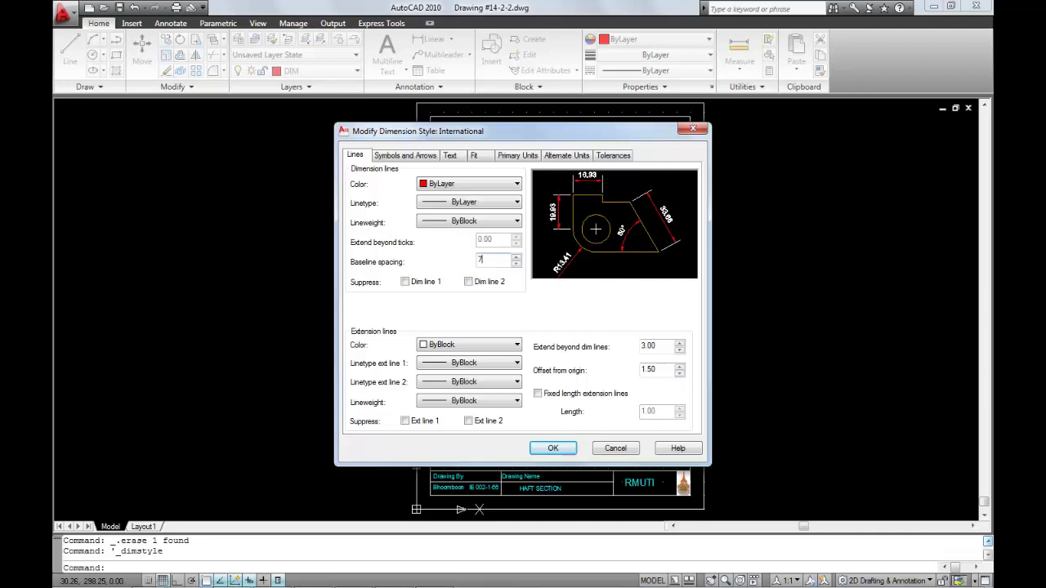
{"action": "left_click", "coordinate": [404, 282]}
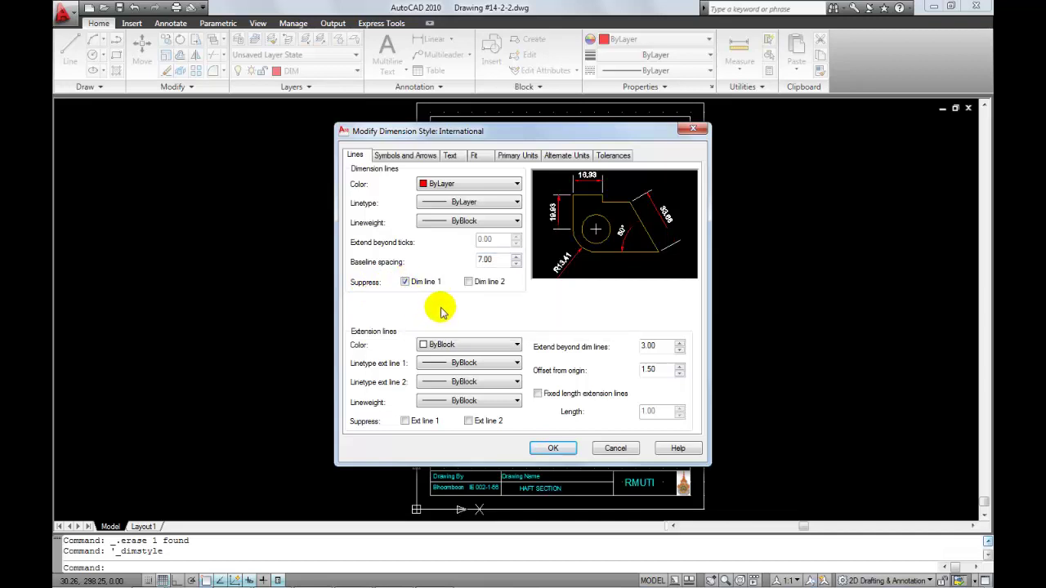
{"action": "left_click", "coordinate": [468, 282]}
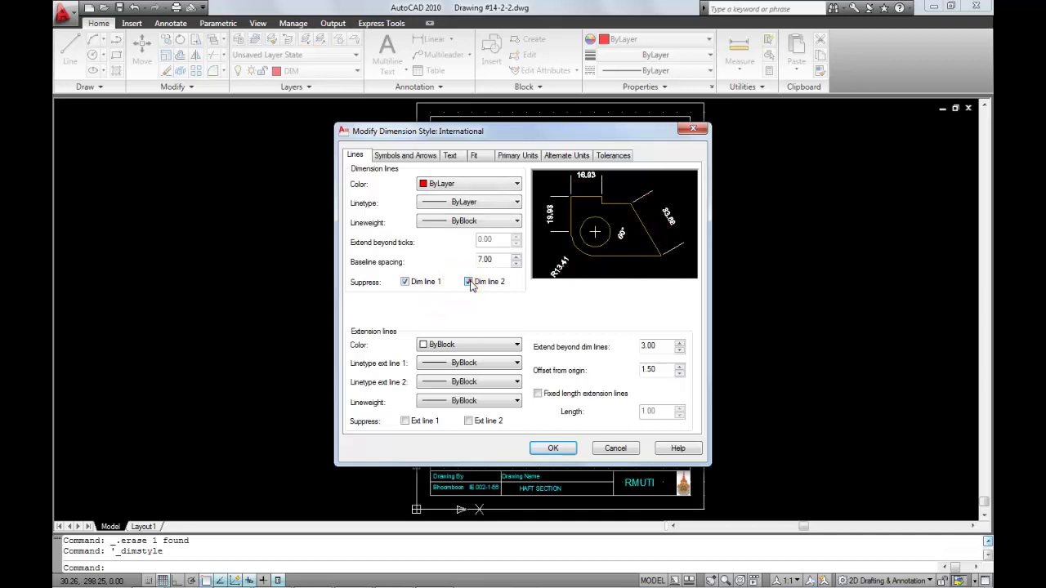
{"action": "left_click", "coordinate": [404, 282]}
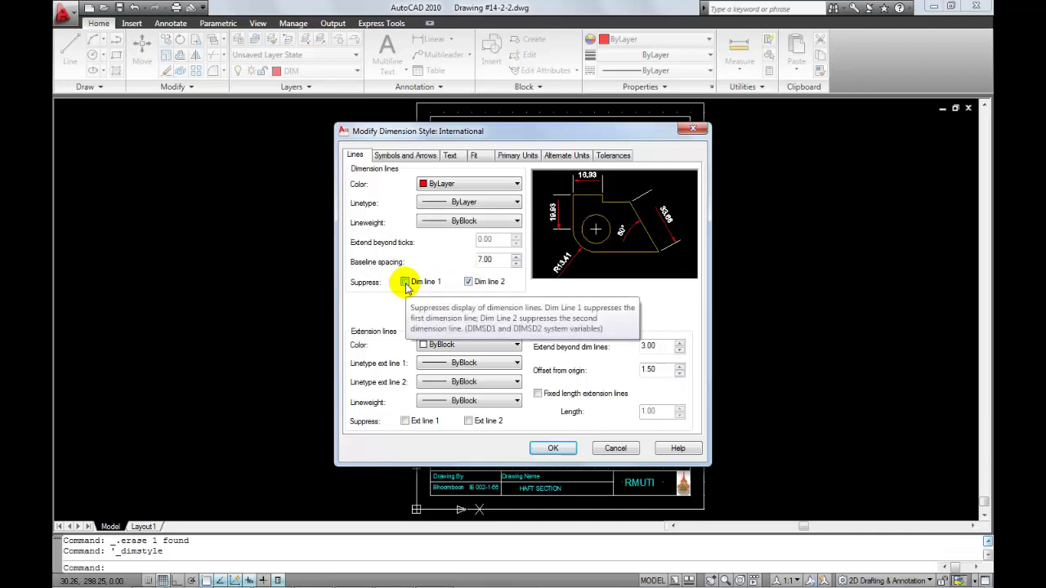
{"action": "left_click", "coordinate": [468, 282]}
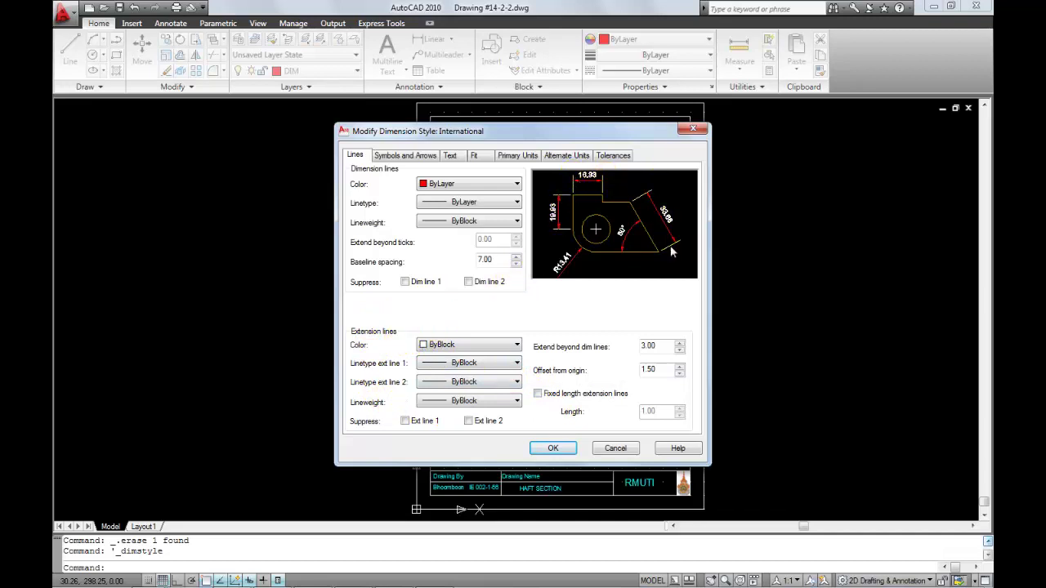
- Give extension lines ByLayer colour and an offset from origin of 1, then accept
{"action": "left_click", "coordinate": [518, 347]}
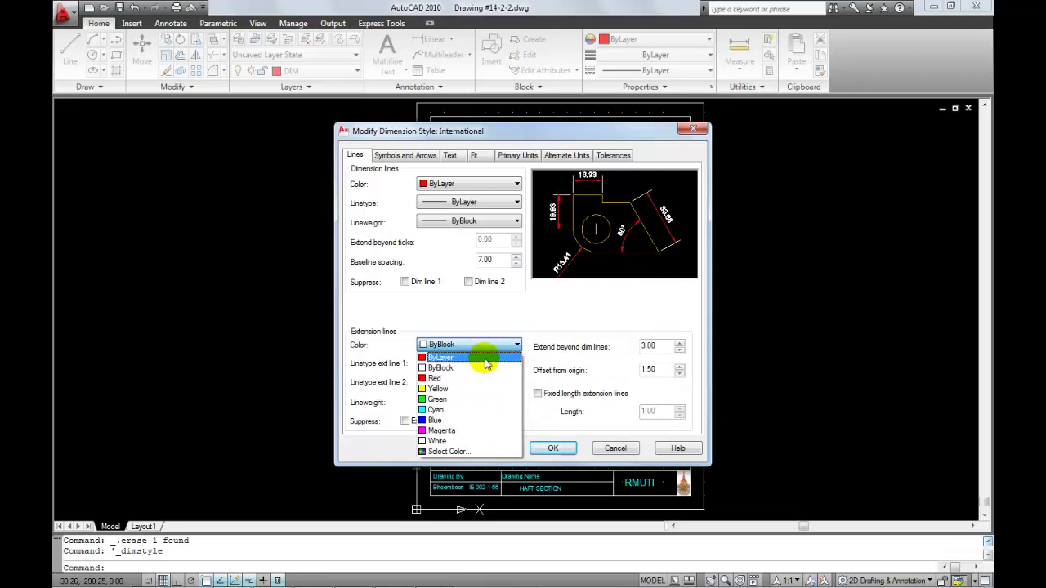
{"action": "left_click", "coordinate": [468, 360]}
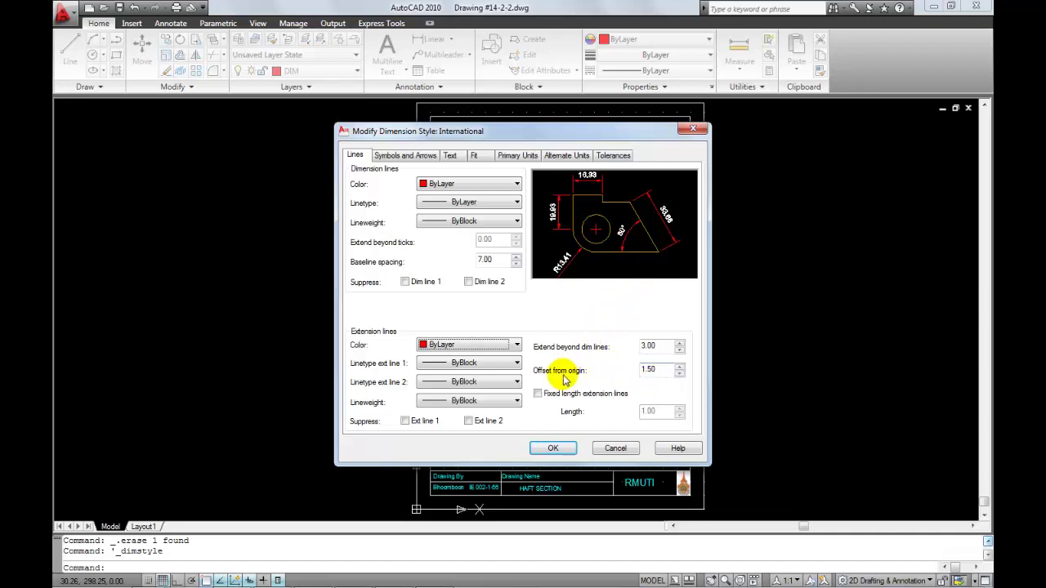
{"action": "double_click", "coordinate": [650, 370]}
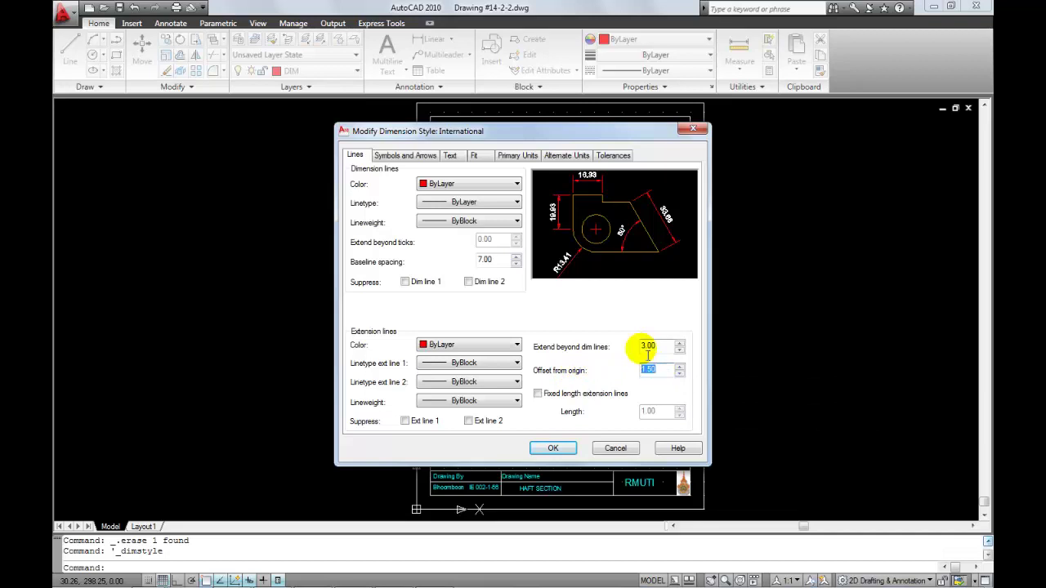
{"action": "type", "text": "0"}
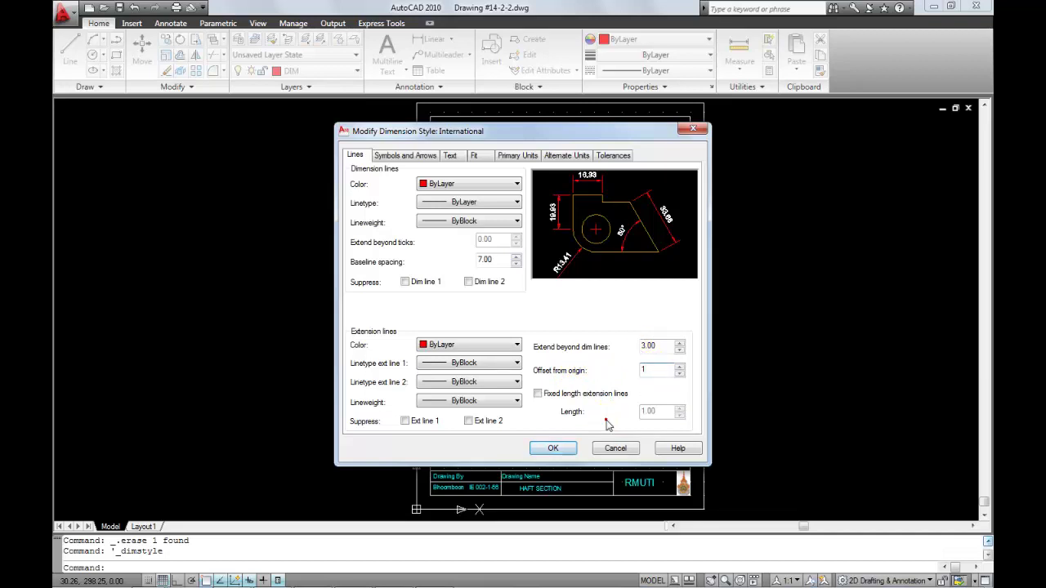
{"action": "left_click", "coordinate": [559, 450]}
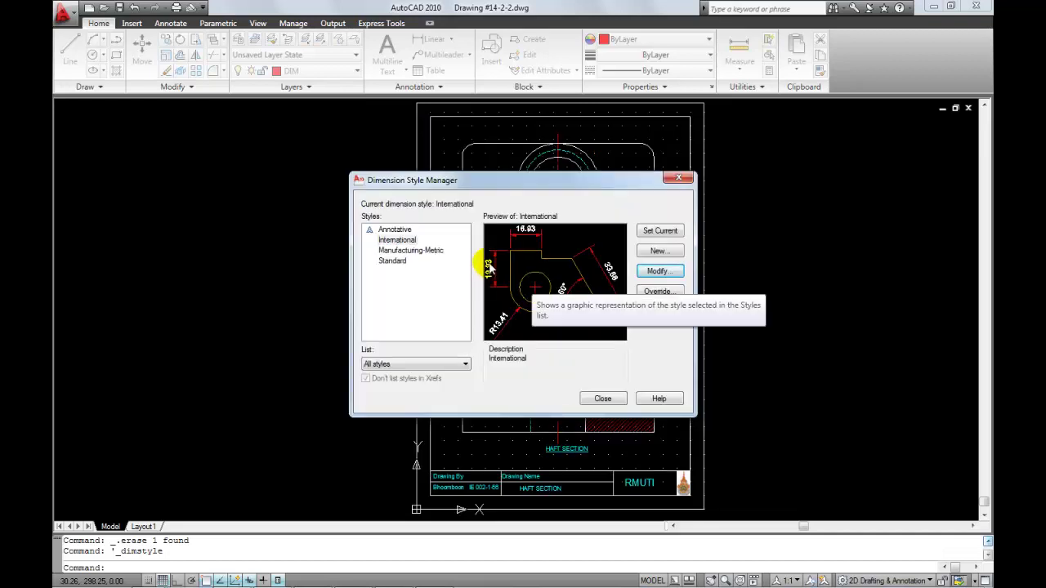
- Reopen the International style for modification on its Text settings
{"action": "left_click", "coordinate": [659, 271]}
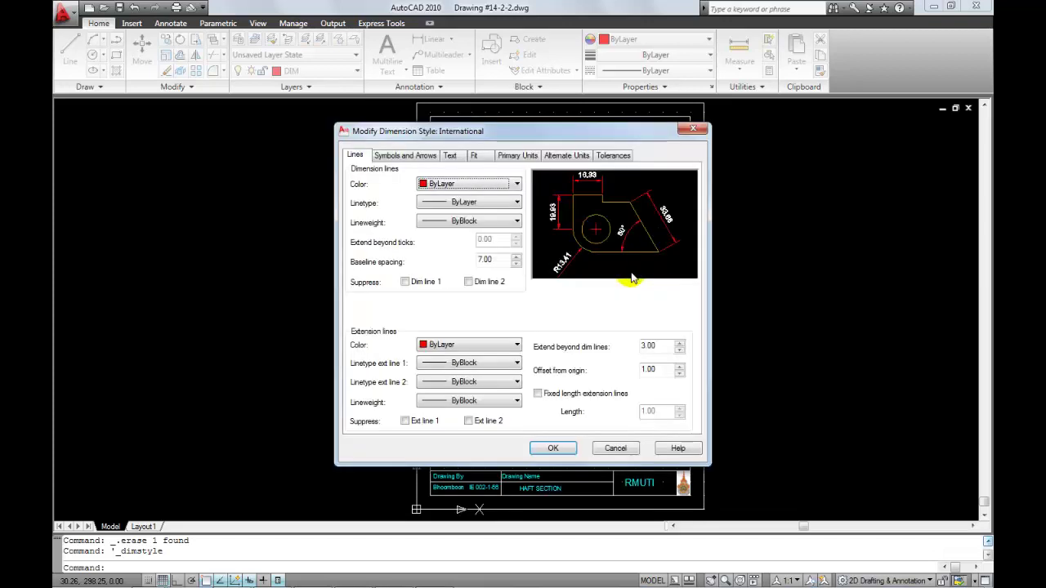
{"action": "left_click", "coordinate": [452, 157]}
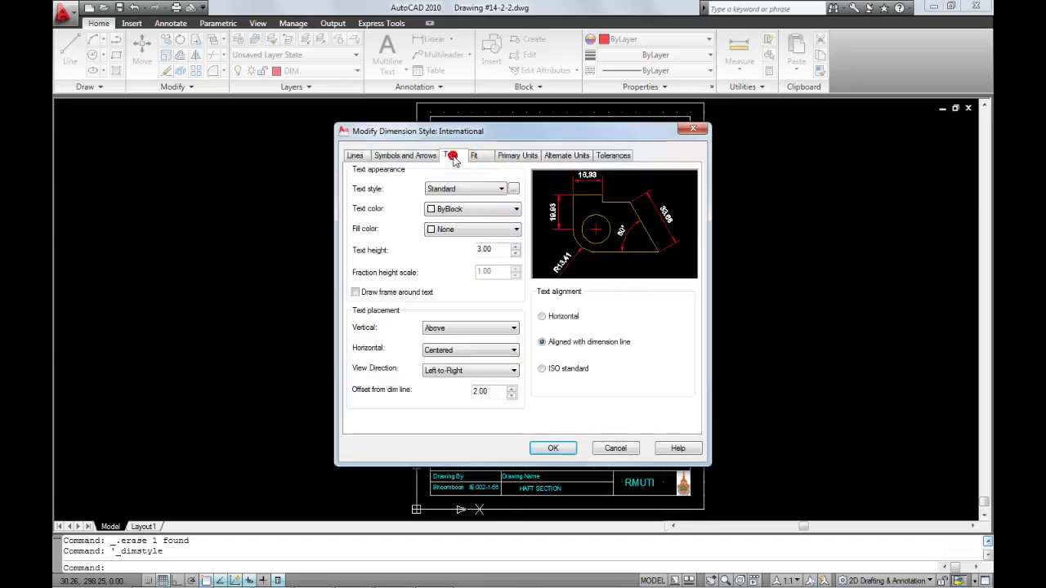
- Check the Standard text style font and set the dimension text colour to Cyan
{"action": "left_click", "coordinate": [514, 189]}
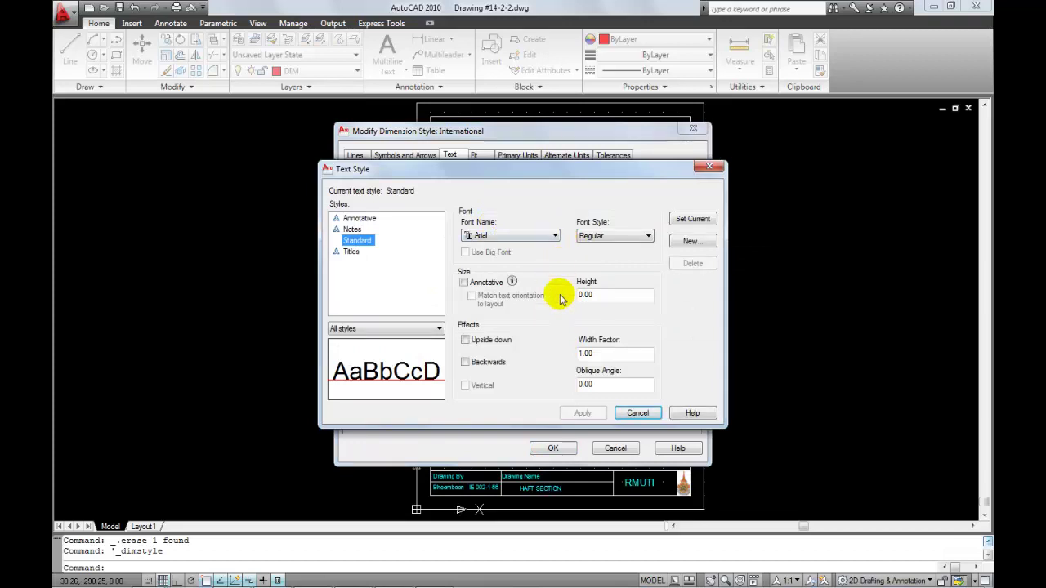
{"action": "left_click", "coordinate": [553, 234]}
{"action": "key", "text": "Escape"}
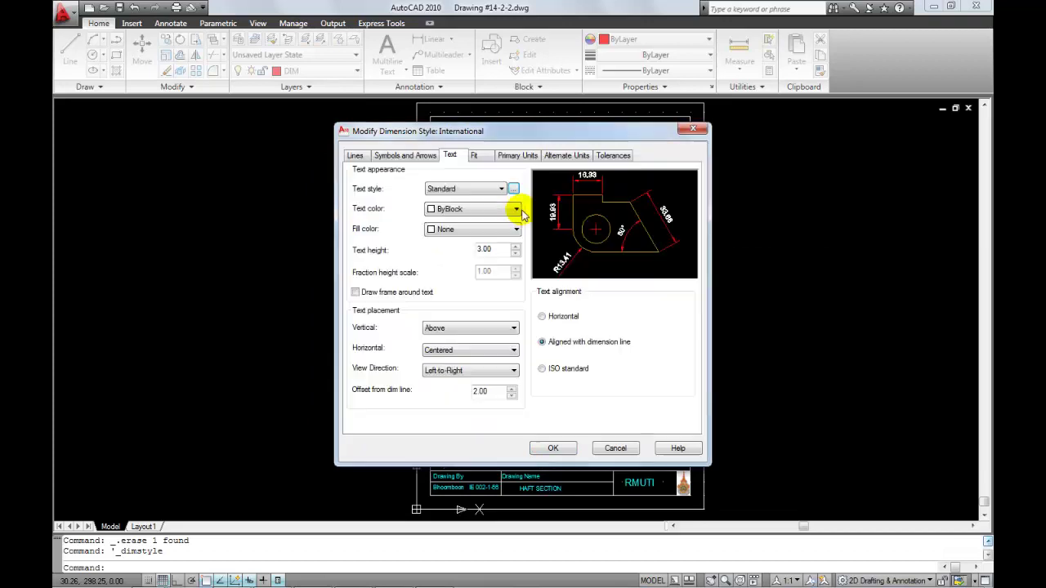
{"action": "left_click", "coordinate": [518, 211]}
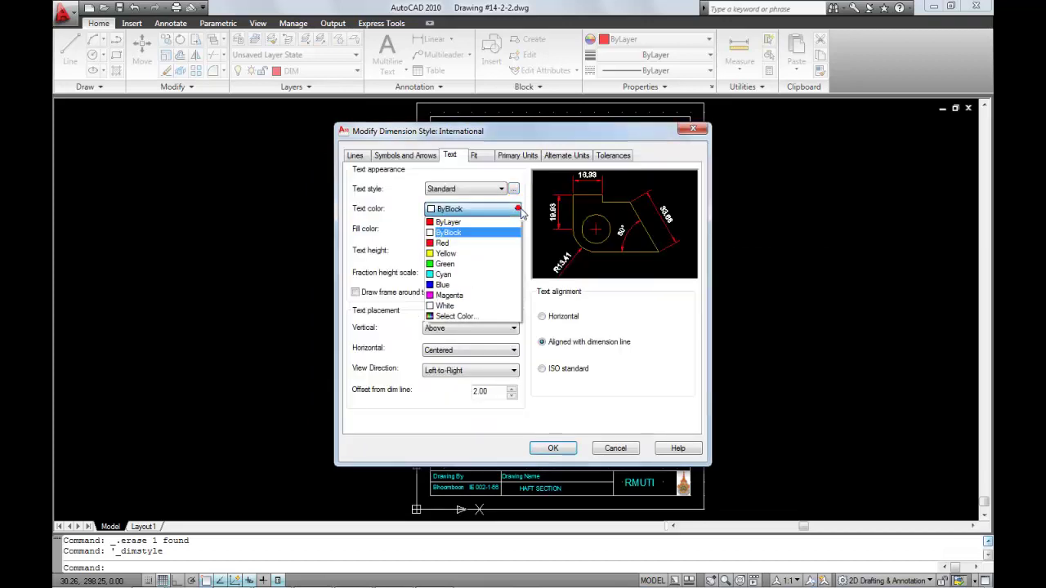
{"action": "left_click", "coordinate": [457, 275]}
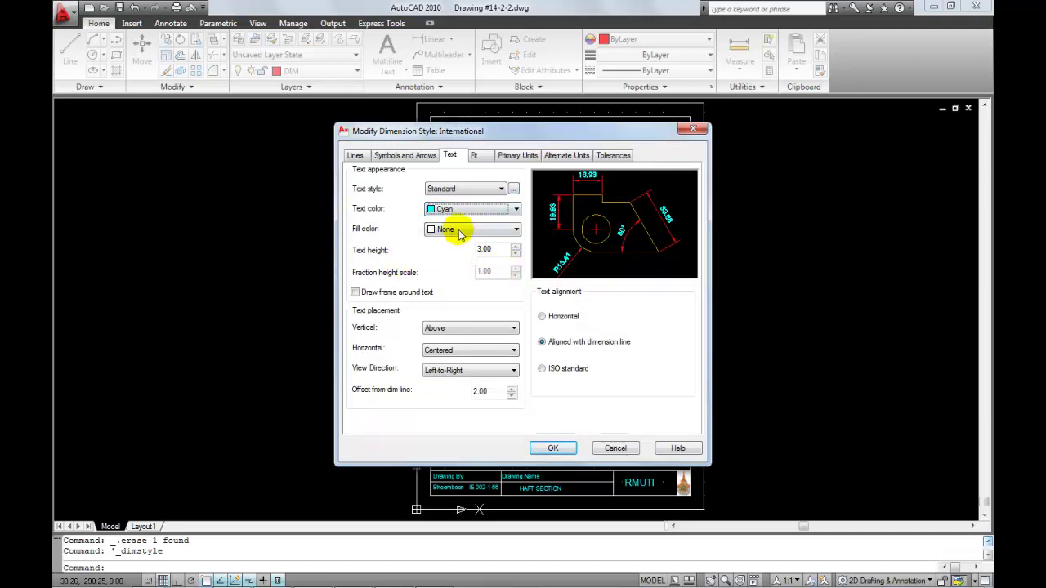
- Keep the text fill colour at None and text height at 3.00
{"action": "left_click", "coordinate": [491, 230]}
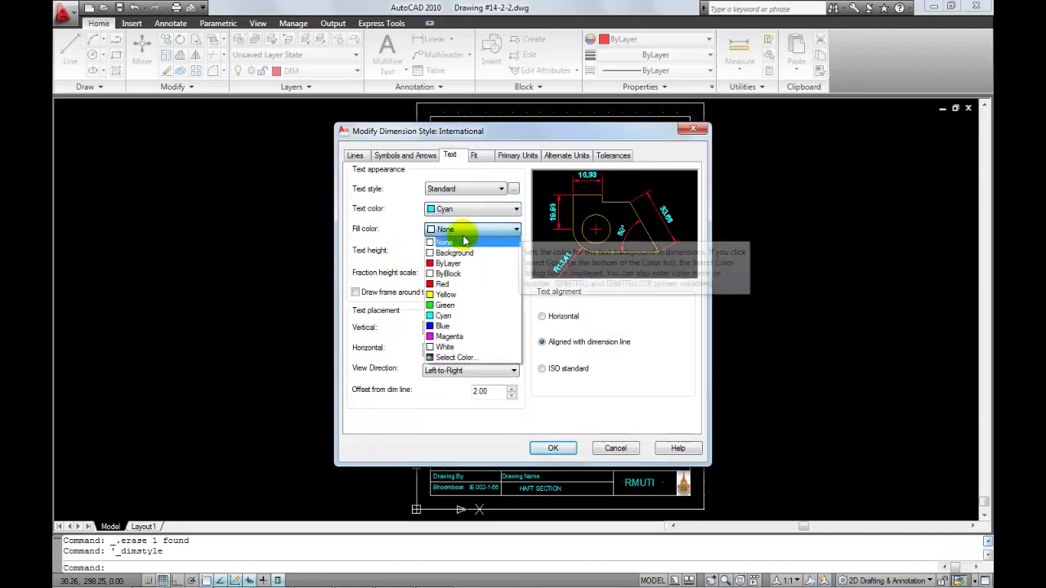
{"action": "left_click", "coordinate": [439, 263]}
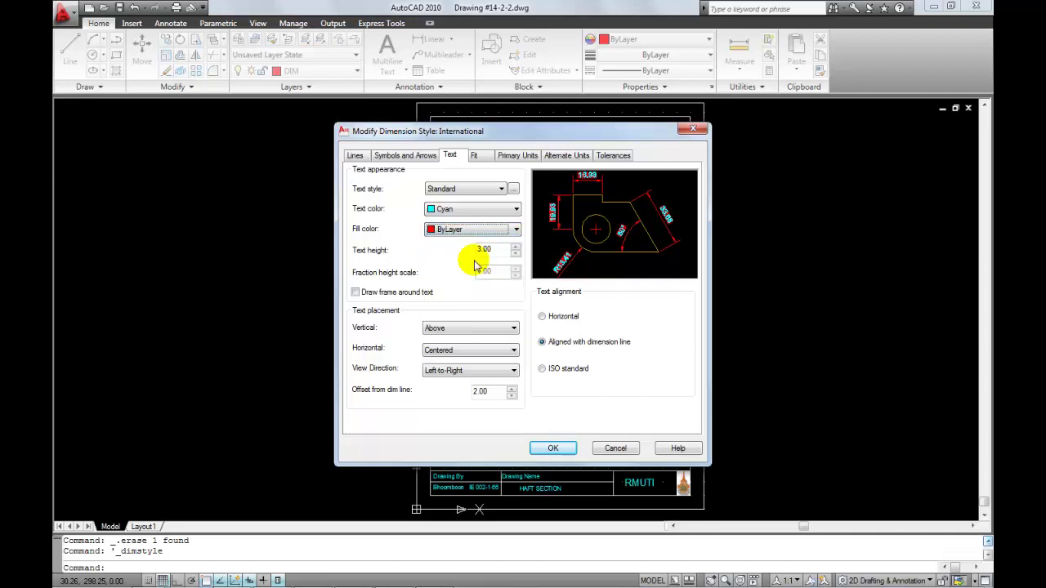
{"action": "left_click", "coordinate": [512, 229]}
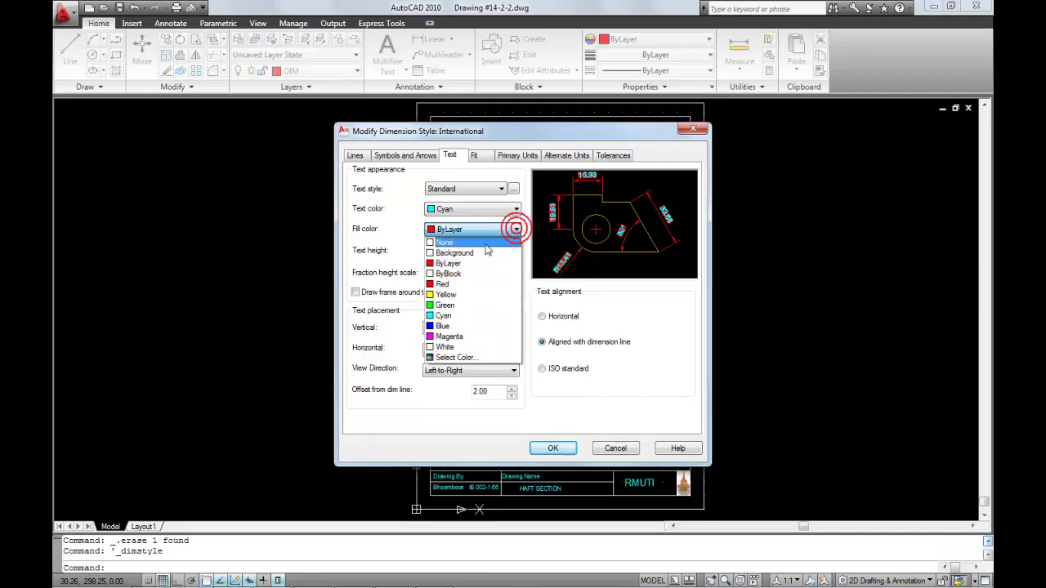
{"action": "left_click", "coordinate": [485, 242]}
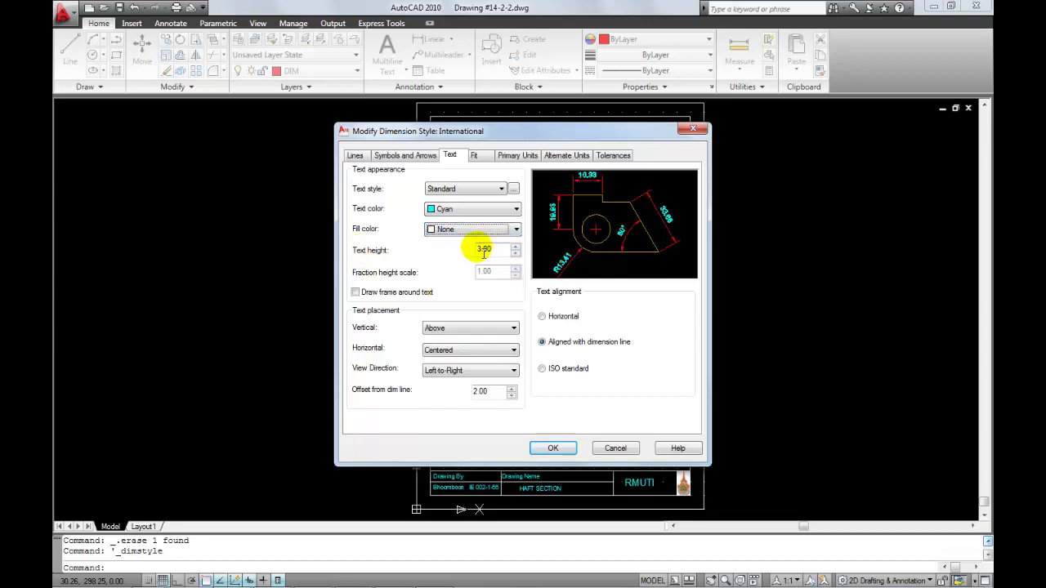
{"action": "left_click", "coordinate": [494, 253]}
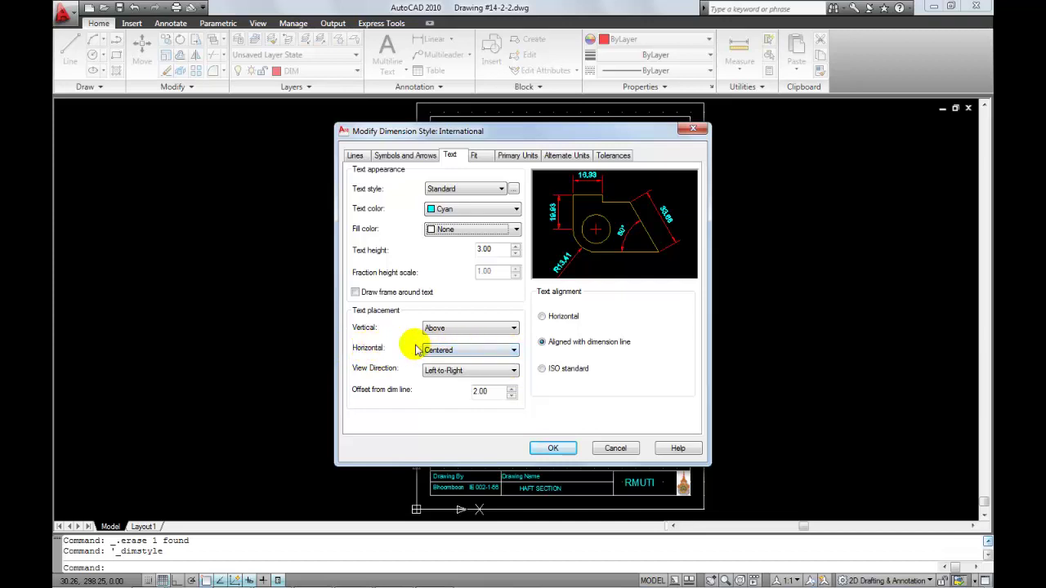
- Review horizontal text placement and the 2.00 offset from dimension line
{"action": "left_click", "coordinate": [514, 349]}
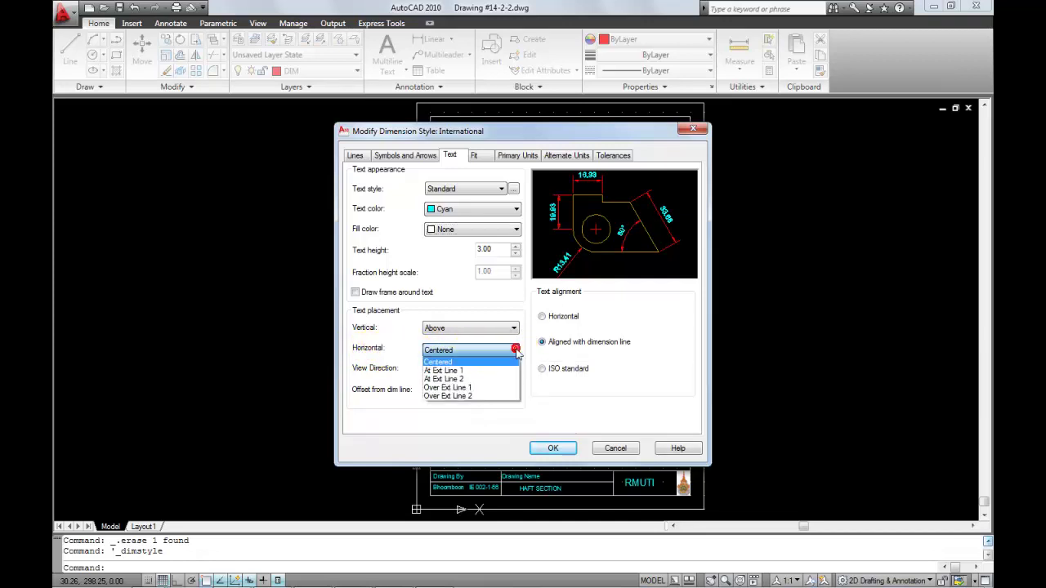
{"action": "left_click", "coordinate": [491, 368]}
{"action": "scroll", "coordinate": [514, 354], "scroll_direction": "up", "scroll_amount": 1}
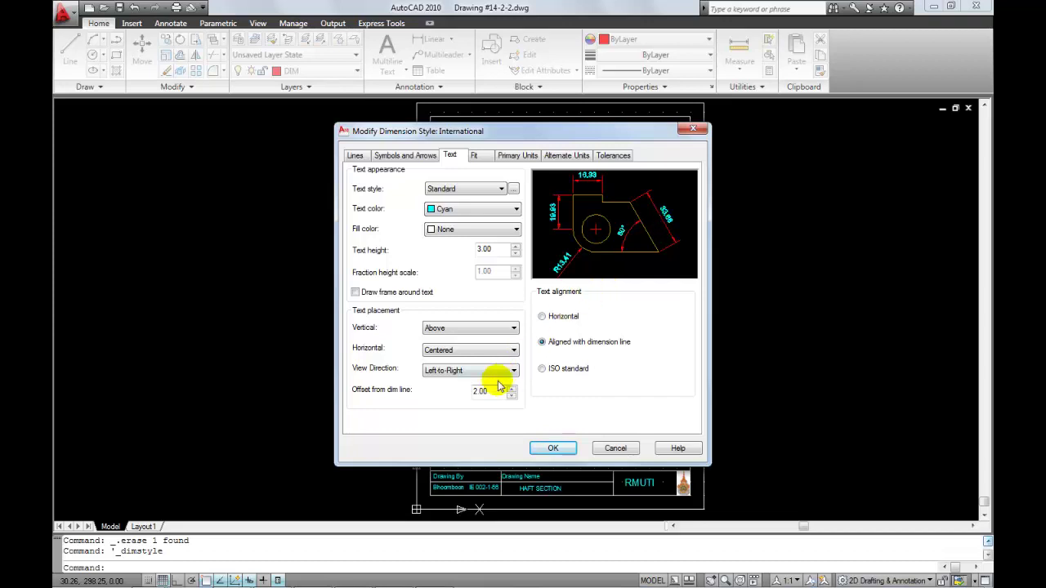
{"action": "left_click_drag", "start_coordinate": [494, 391], "coordinate": [468, 391]}
- Save the International style, close the Dimension Style Manager and turn the grid off
{"action": "key", "text": "Return"}
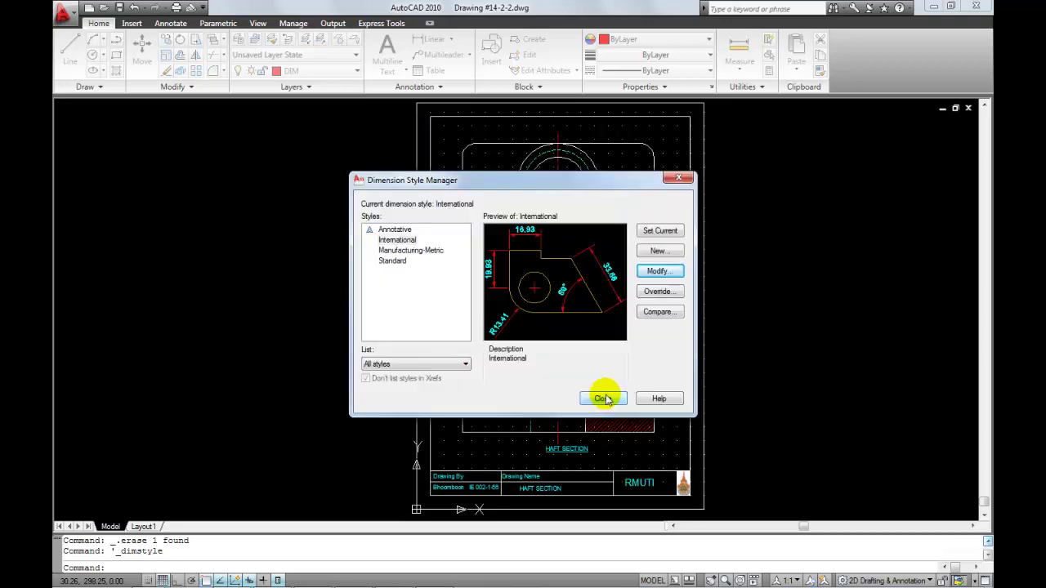
{"action": "left_click", "coordinate": [605, 399]}
{"action": "key", "text": "F7"}
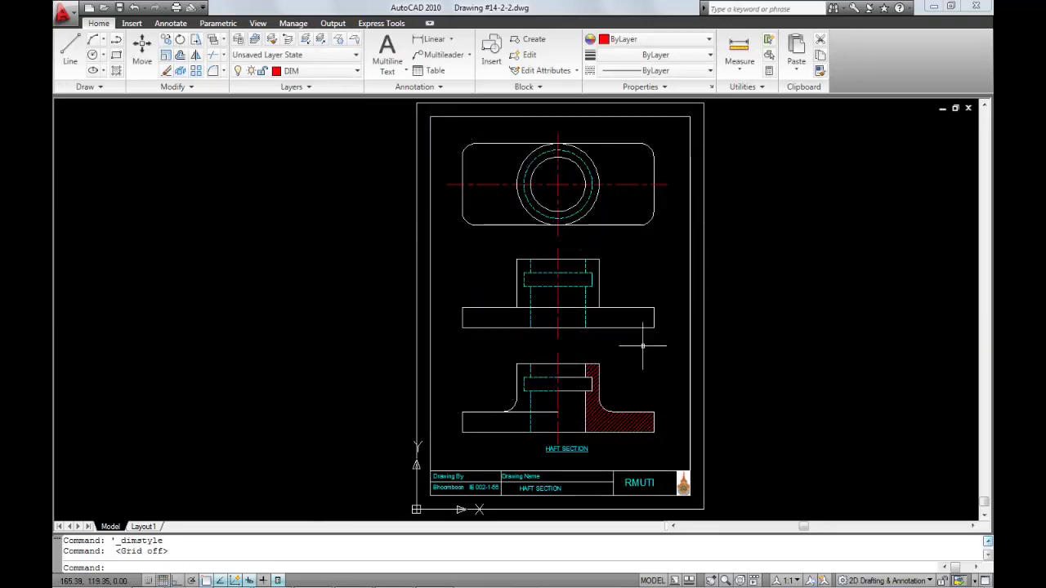
- Zoom Window around the middle view of the part
{"action": "left_click", "coordinate": [258, 23]}
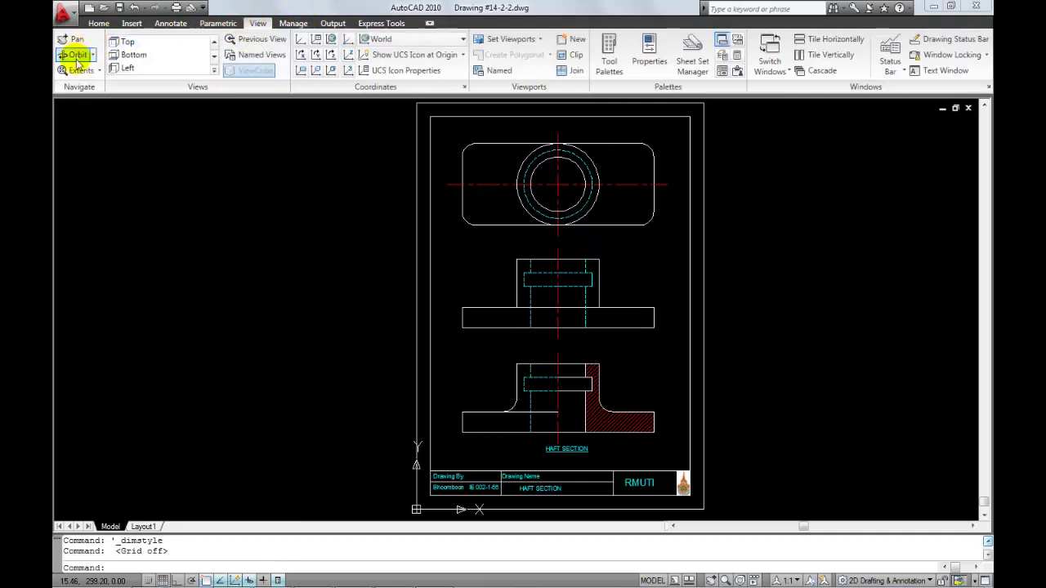
{"action": "left_click", "coordinate": [100, 72]}
{"action": "left_click", "coordinate": [82, 106]}
{"action": "left_click", "coordinate": [421, 348]}
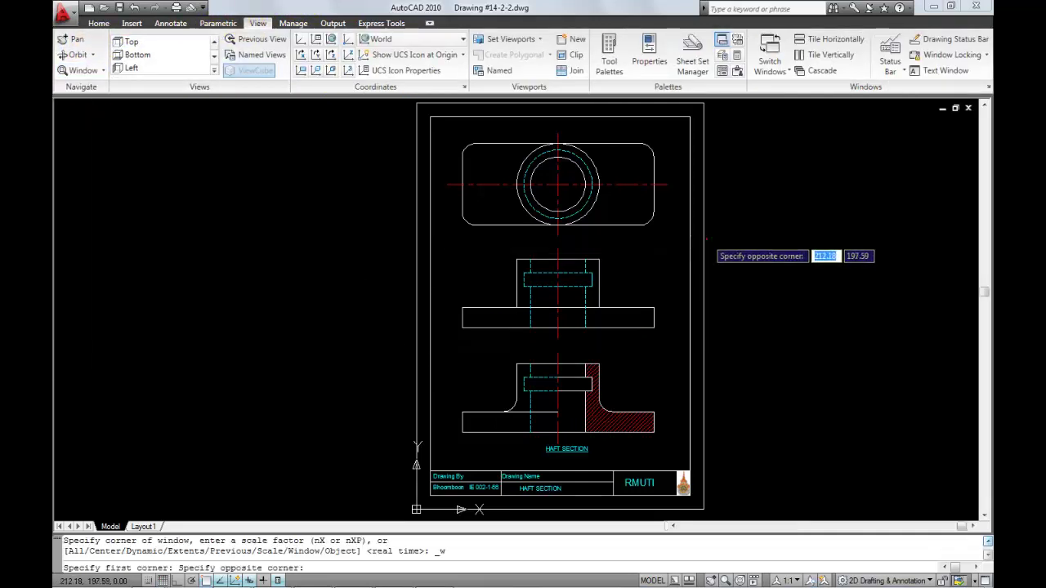
{"action": "left_click", "coordinate": [706, 238]}
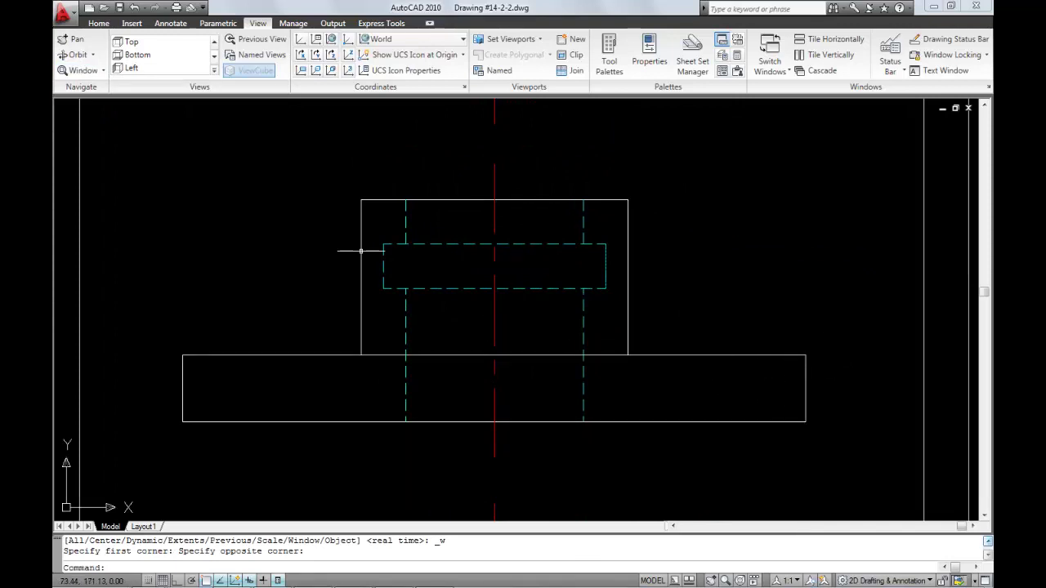
{"action": "left_click", "coordinate": [94, 24]}
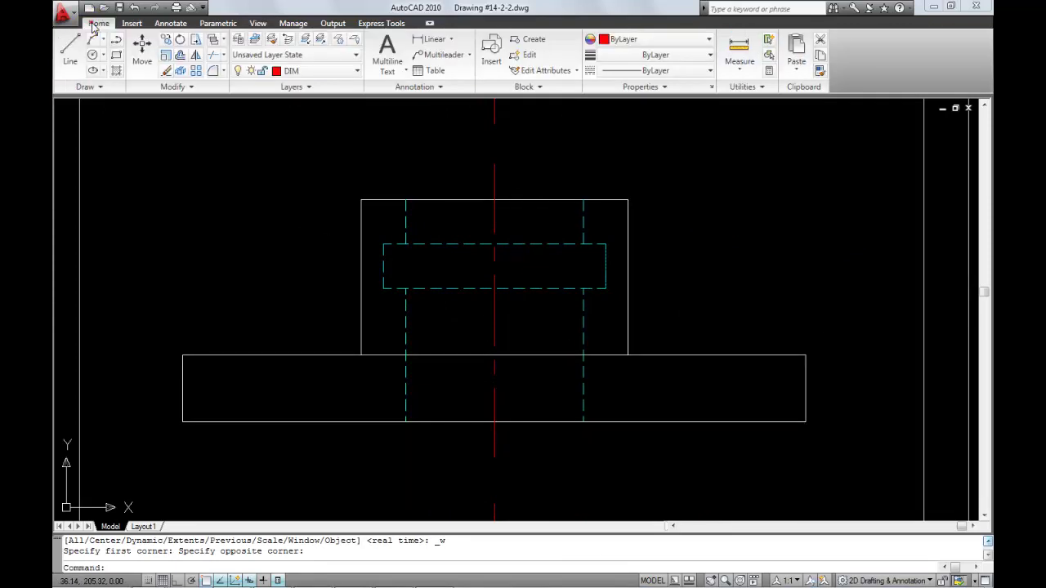
{"action": "left_click", "coordinate": [430, 38]}
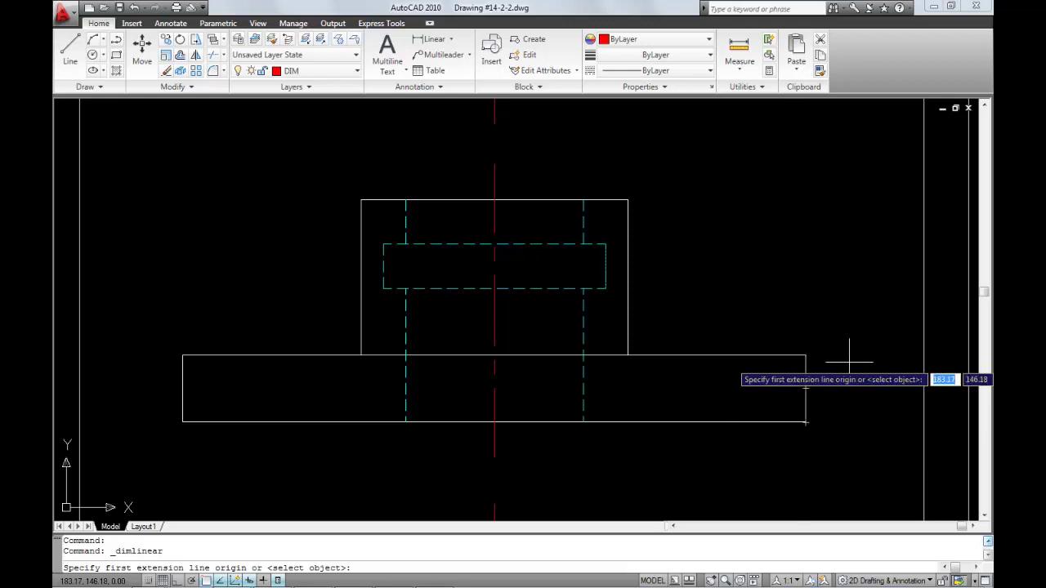
{"action": "key", "text": "Return"}
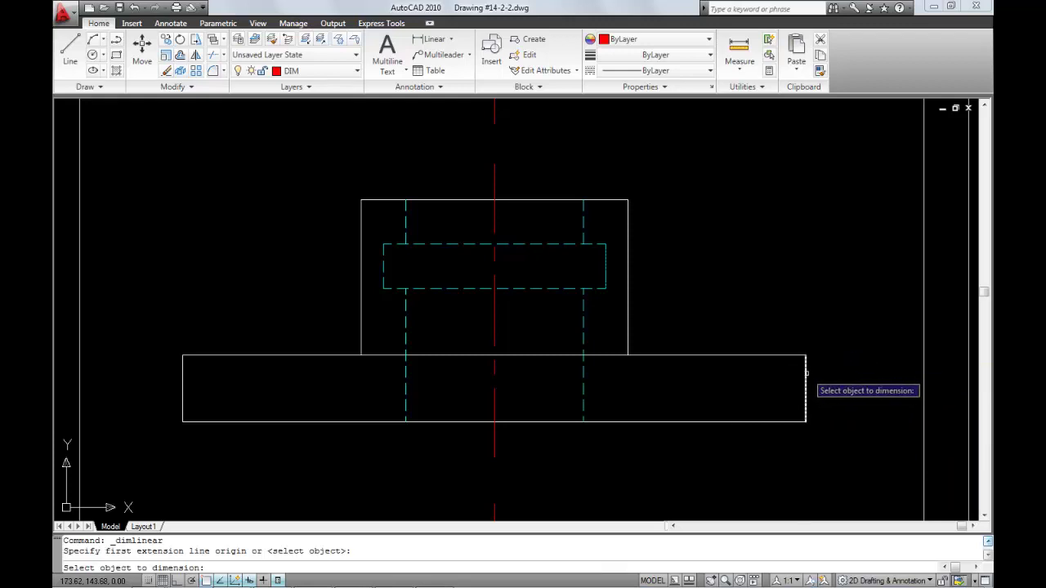
{"action": "left_click", "coordinate": [806, 373]}
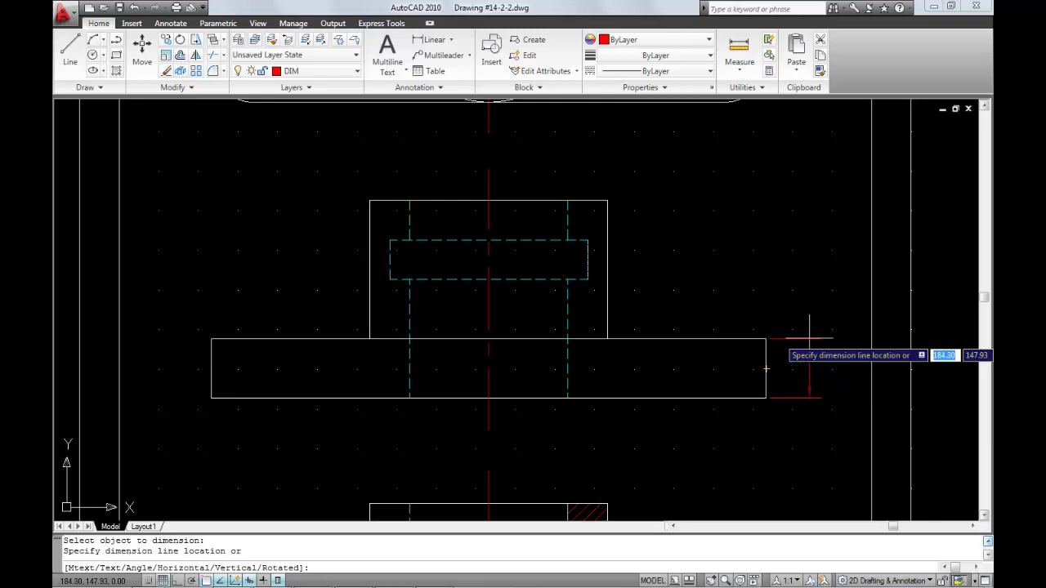
{"action": "left_click", "coordinate": [809, 338]}
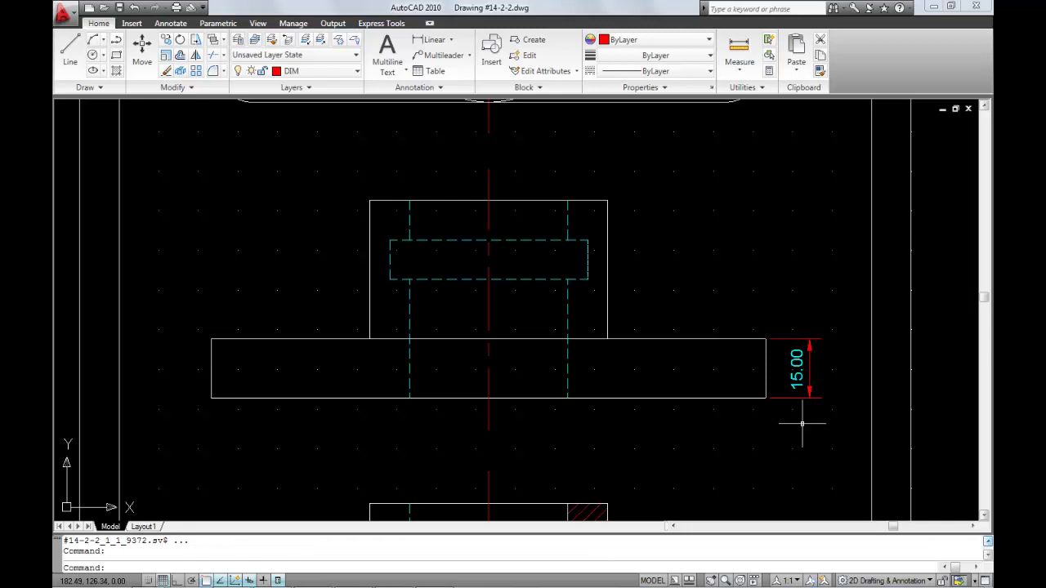
{"action": "key", "text": "ctrl+z"}
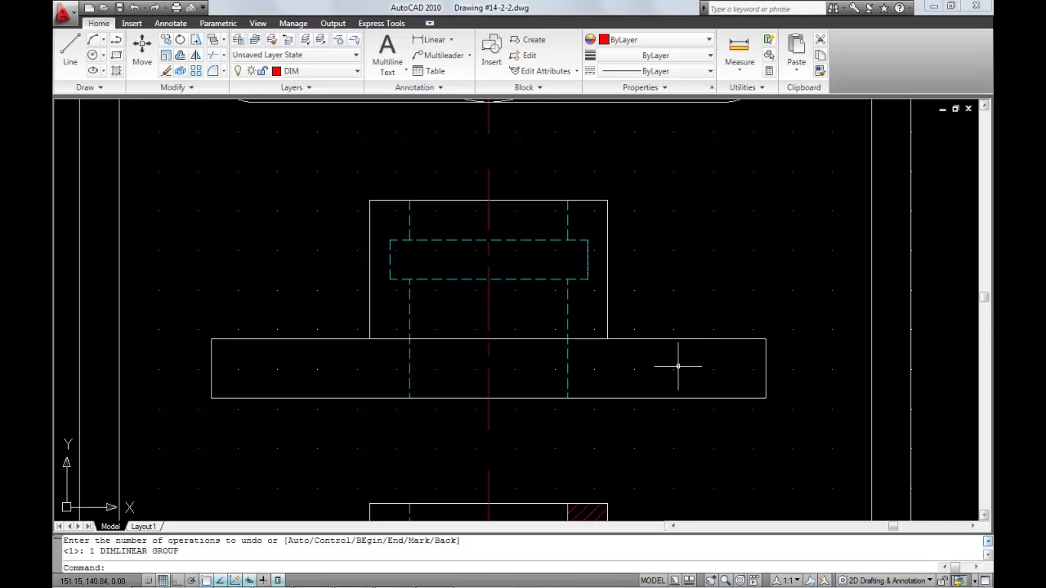
{"action": "left_click", "coordinate": [425, 40]}
{"action": "left_click", "coordinate": [766, 368]}
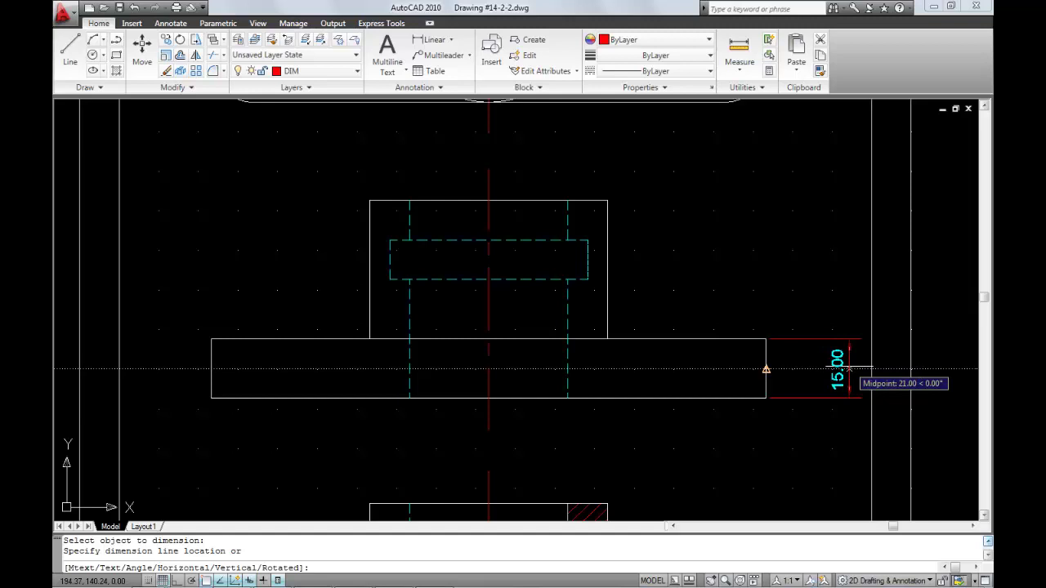
{"action": "middle_click", "coordinate": [849, 369]}
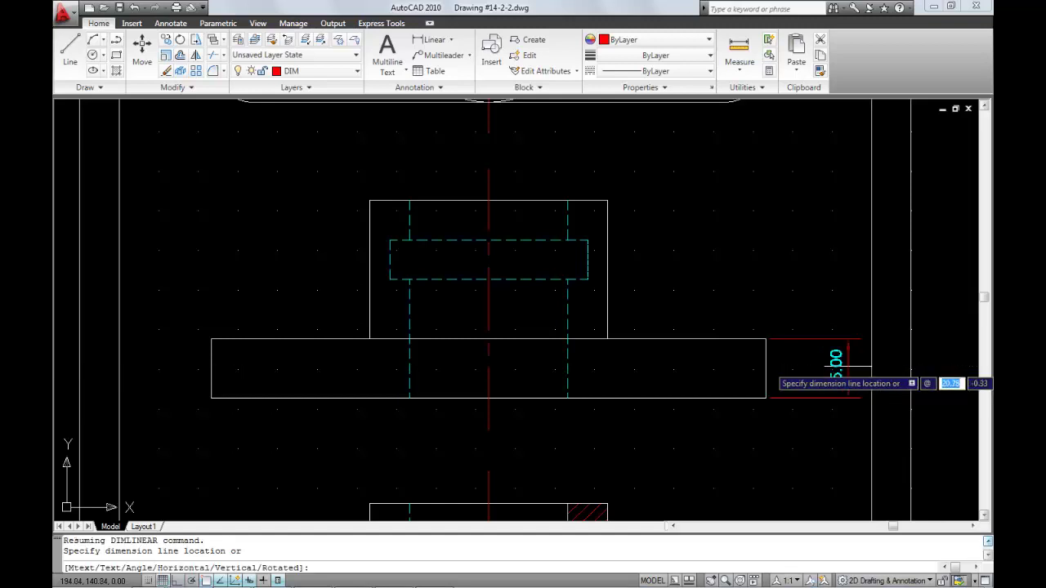
{"action": "type", "text": "10"}
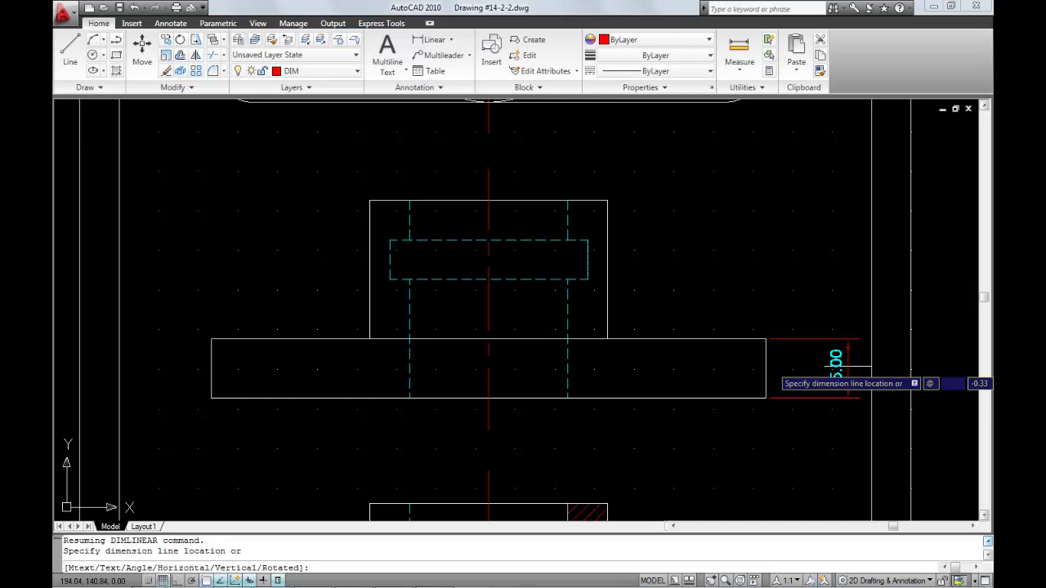
{"action": "type", "text": "10"}
{"action": "key", "text": "Tab"}
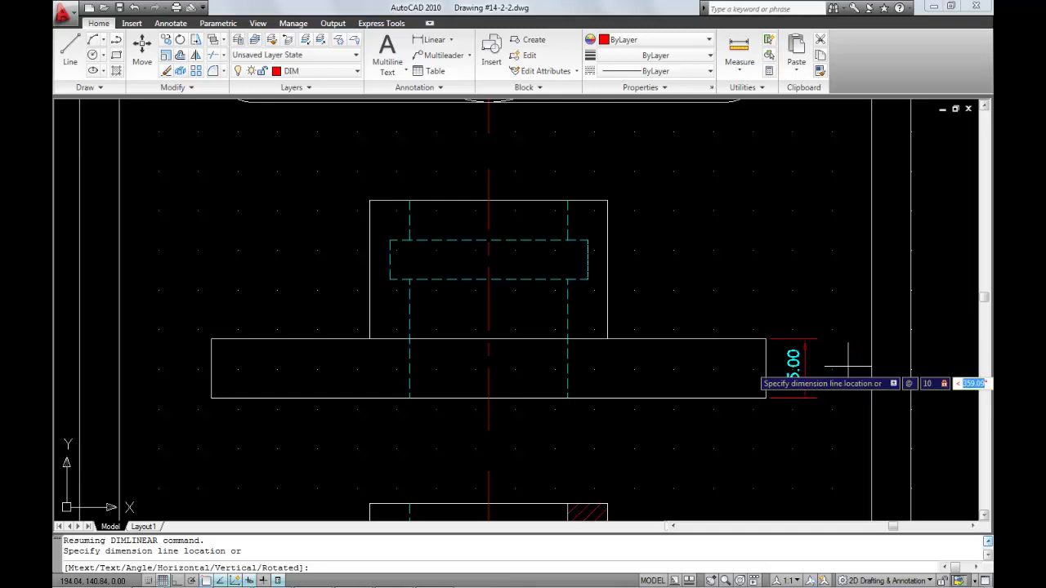
{"action": "type", "text": "0"}
{"action": "key", "text": "Return"}
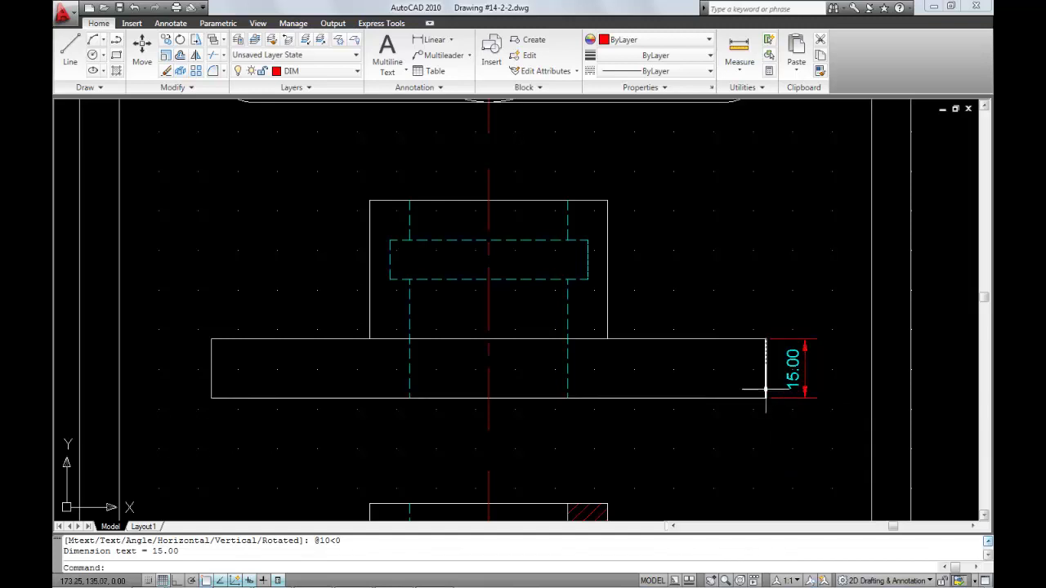
{"action": "left_click", "coordinate": [432, 39]}
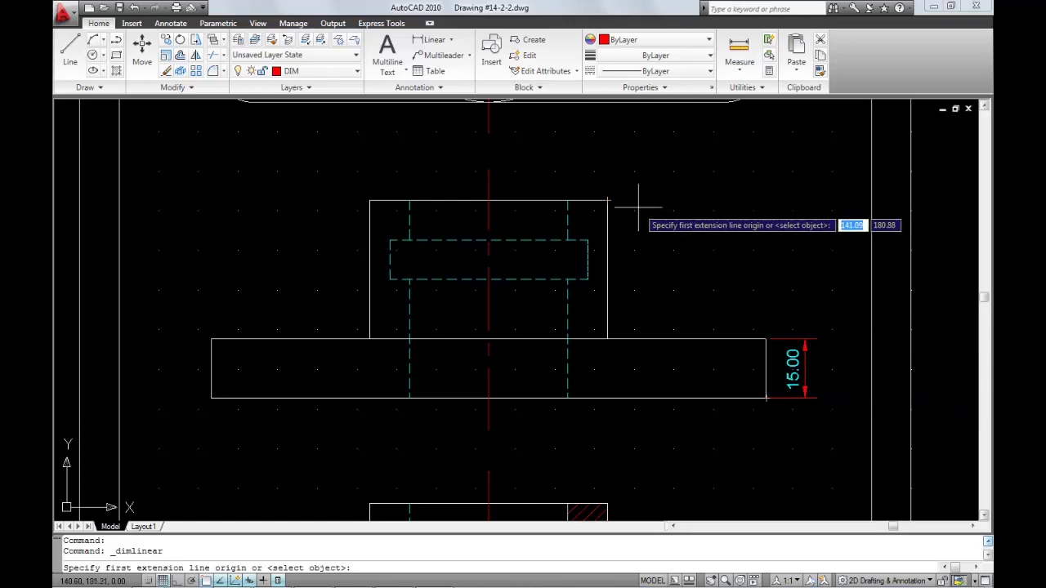
{"action": "left_click", "coordinate": [607, 201]}
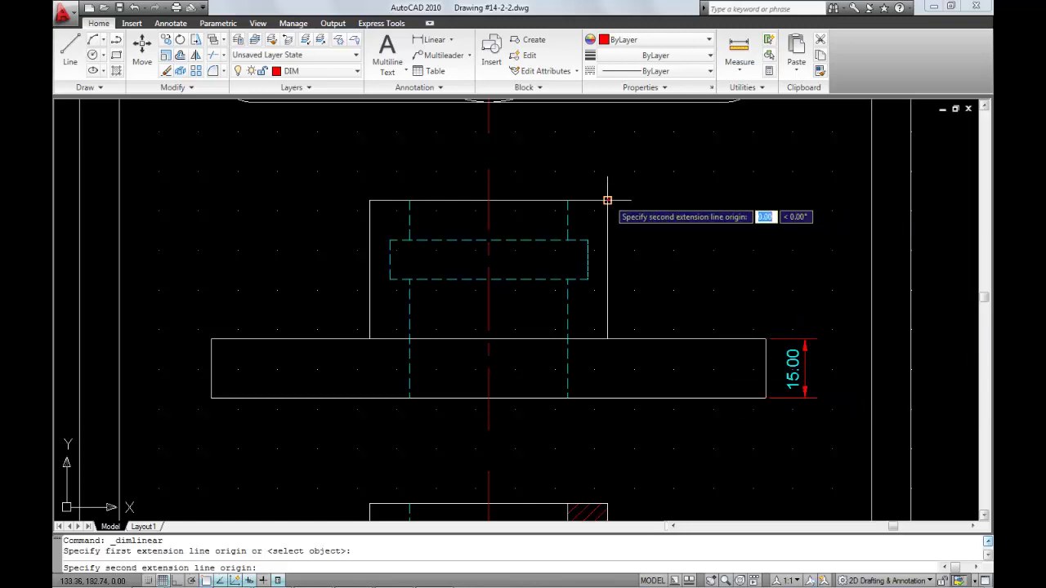
{"action": "left_click", "coordinate": [766, 398]}
{"action": "left_click", "coordinate": [765, 398]}
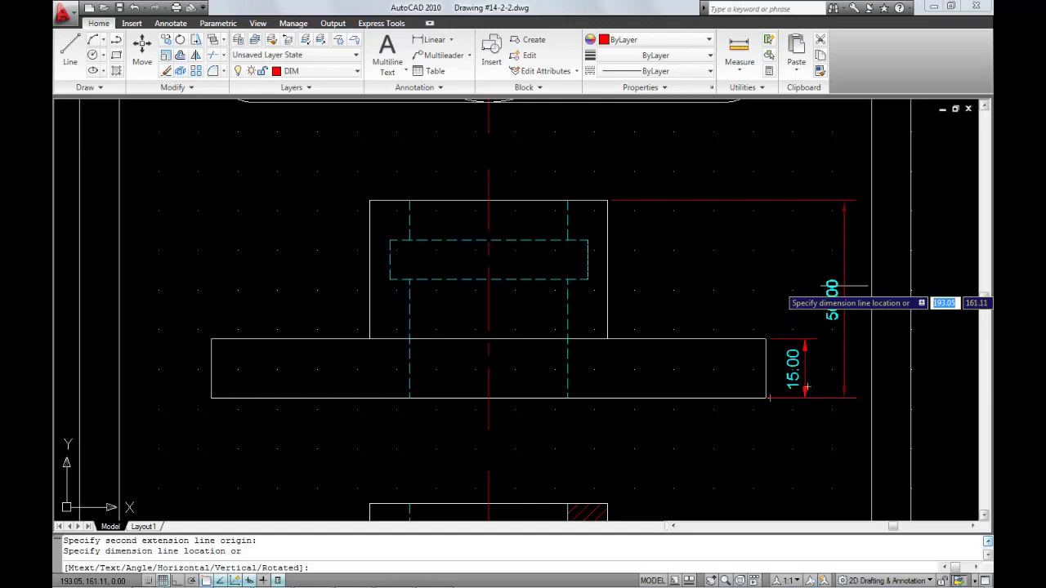
{"action": "type", "text": "17"}
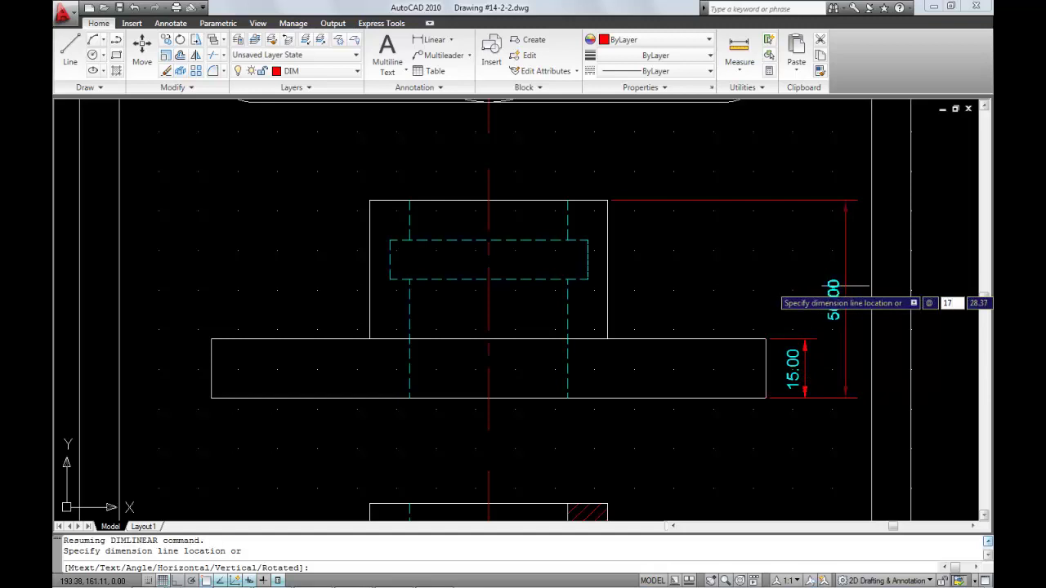
{"action": "key", "text": "Tab"}
{"action": "type", "text": "0"}
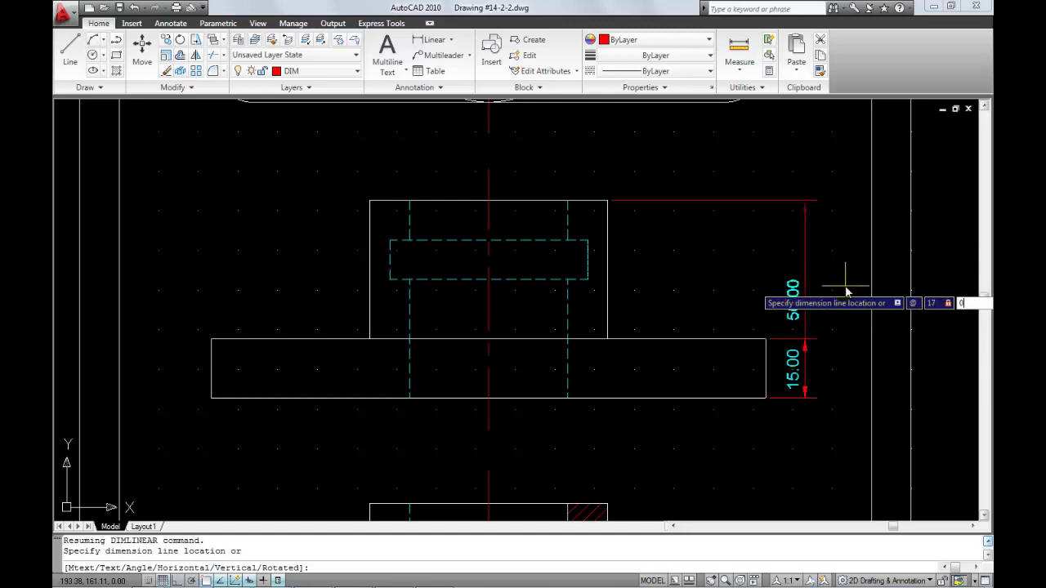
{"action": "key", "text": "Return"}
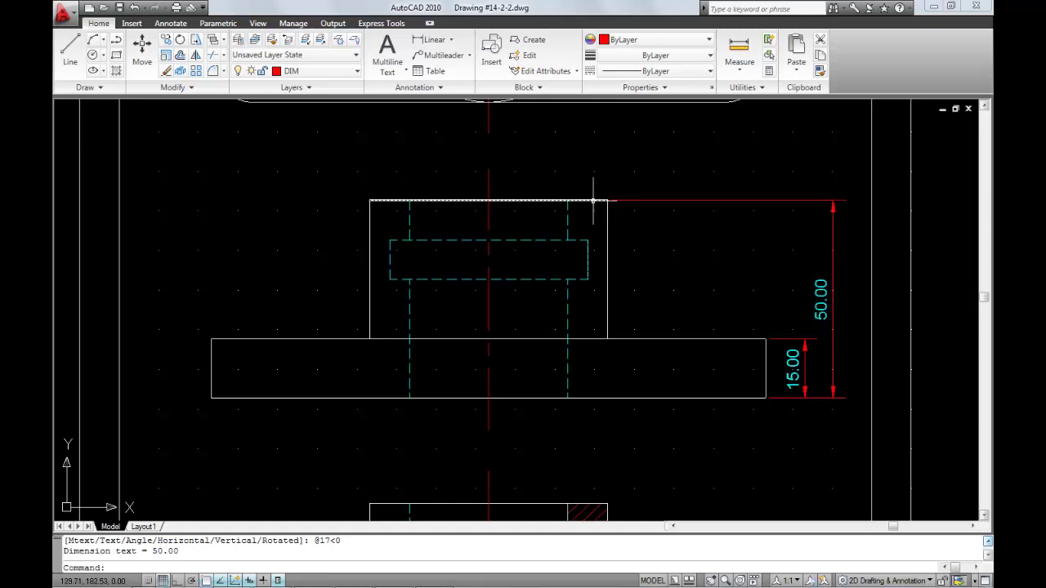
{"action": "left_click", "coordinate": [432, 39]}
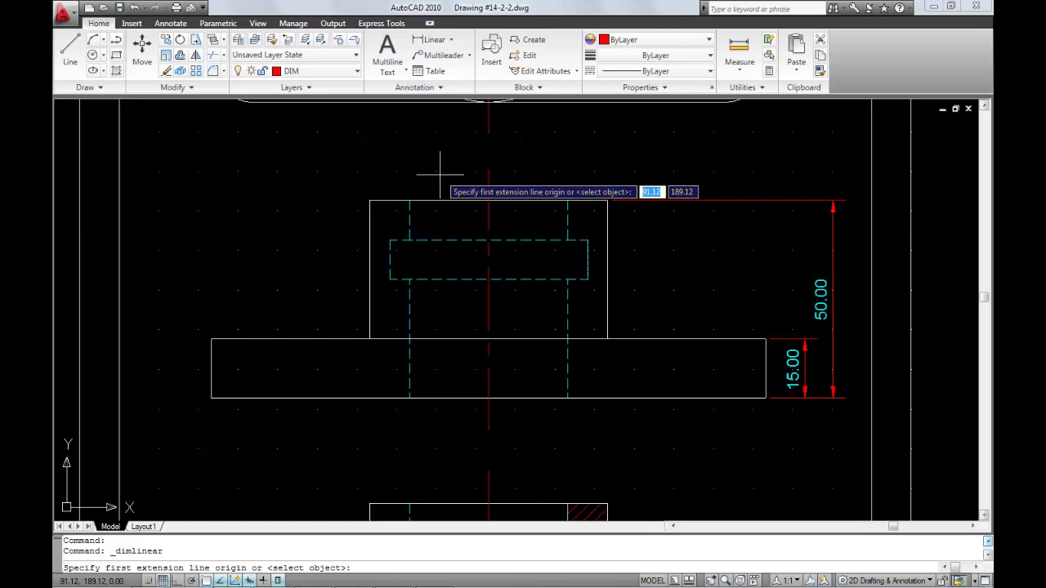
{"action": "key", "text": "Return"}
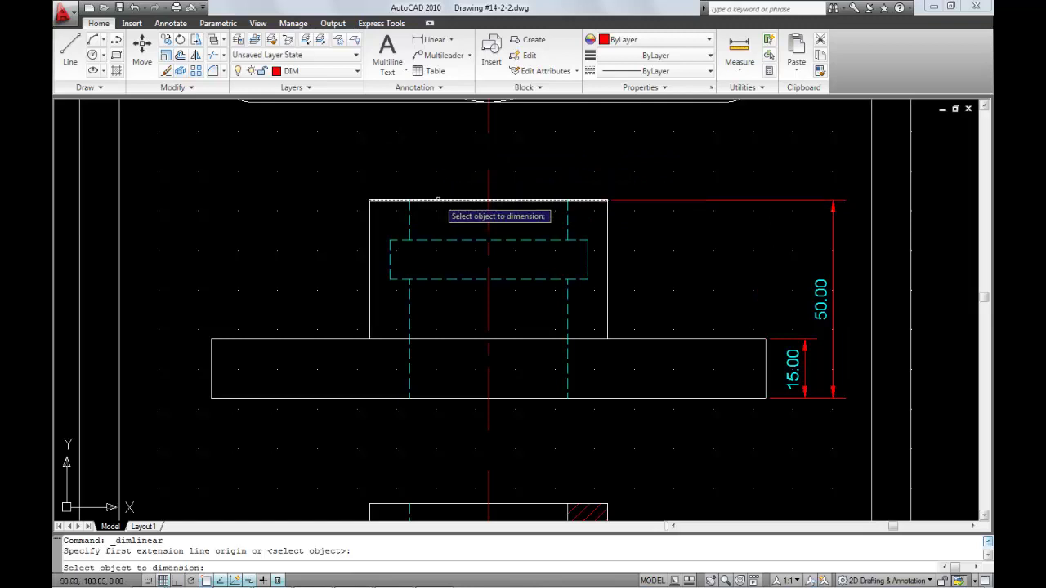
{"action": "left_click", "coordinate": [438, 199]}
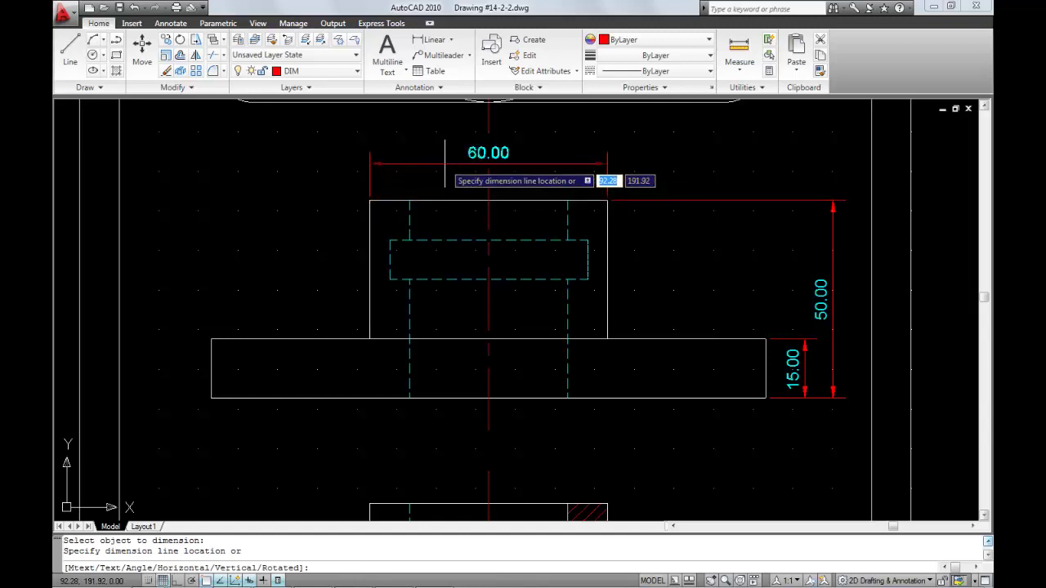
{"action": "middle_click", "coordinate": [444, 164]}
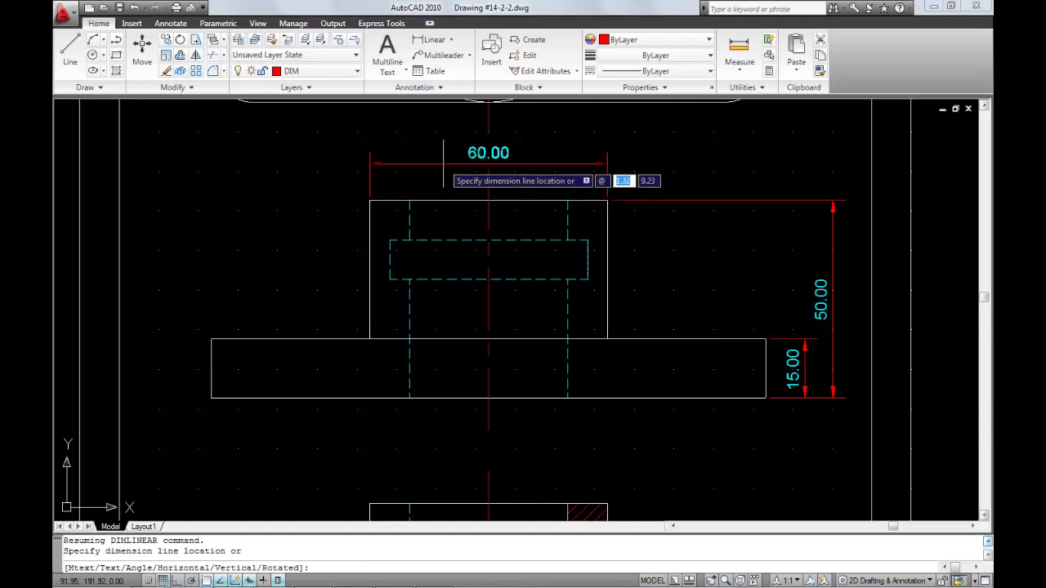
{"action": "type", "text": "10"}
{"action": "key", "text": "Tab"}
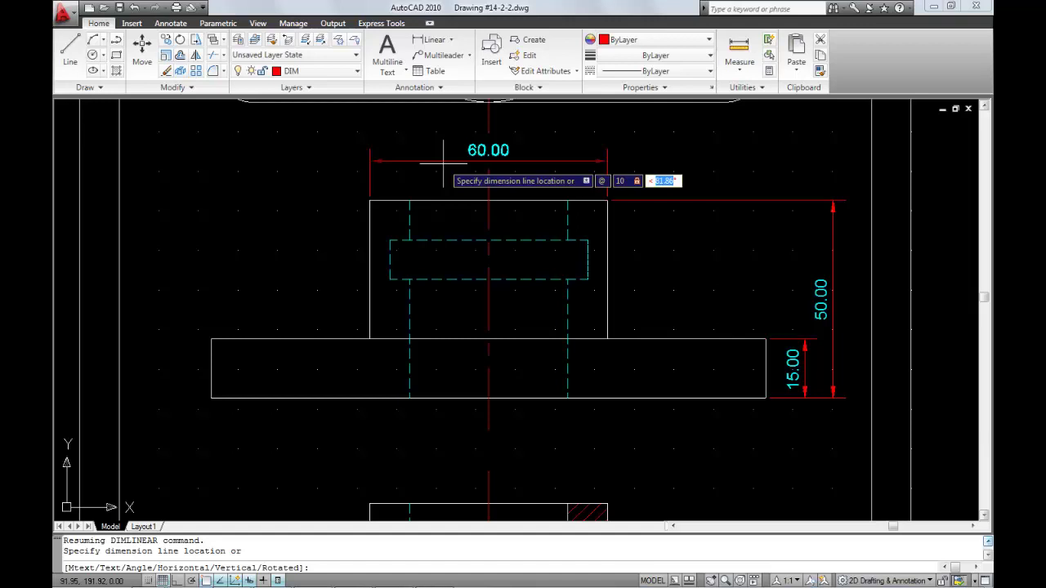
{"action": "type", "text": "90"}
{"action": "key", "text": "Return"}
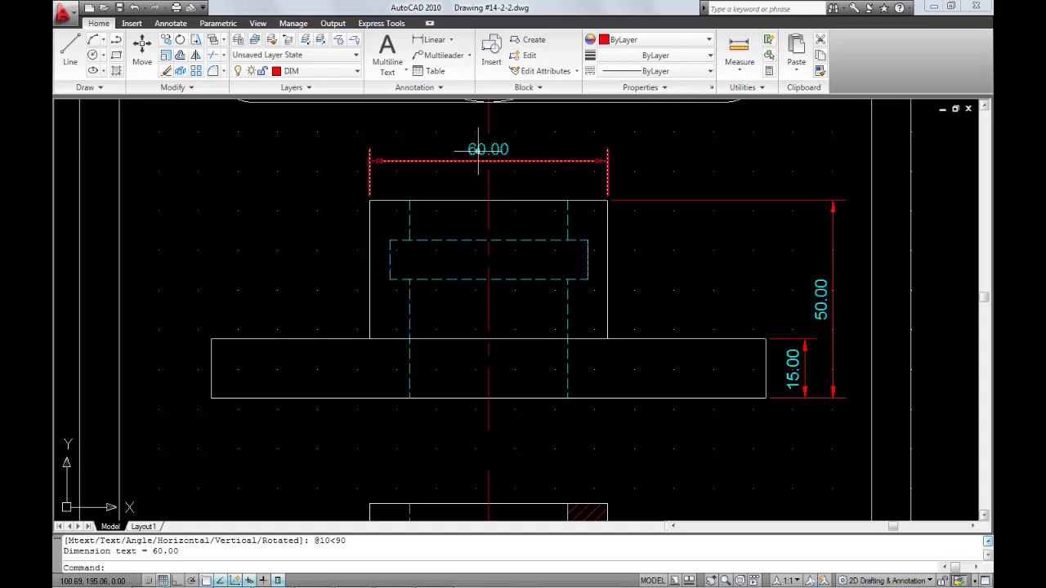
{"action": "left_click", "coordinate": [478, 149]}
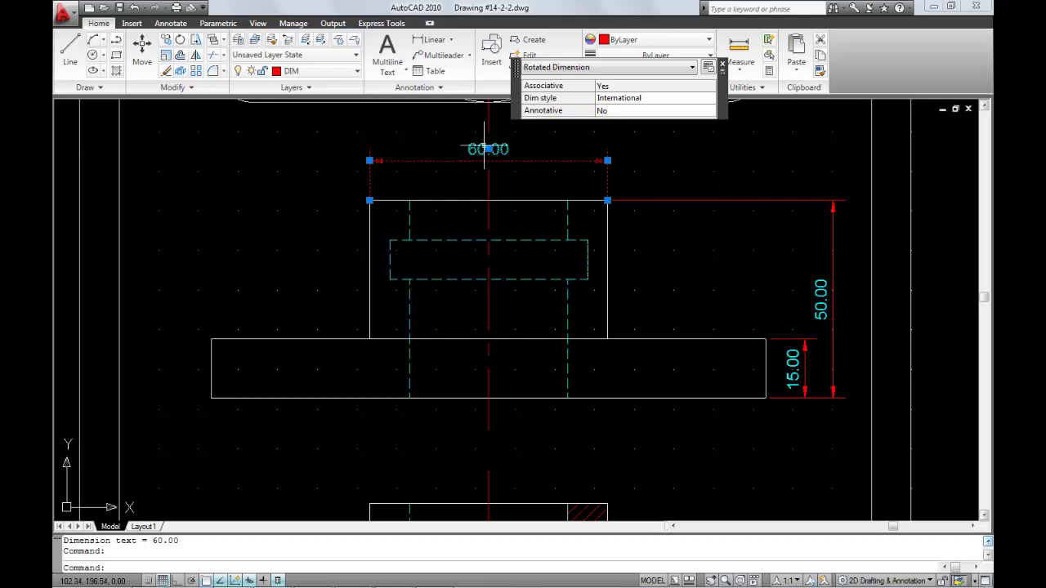
{"action": "mouse_move", "coordinate": [616, 123]}
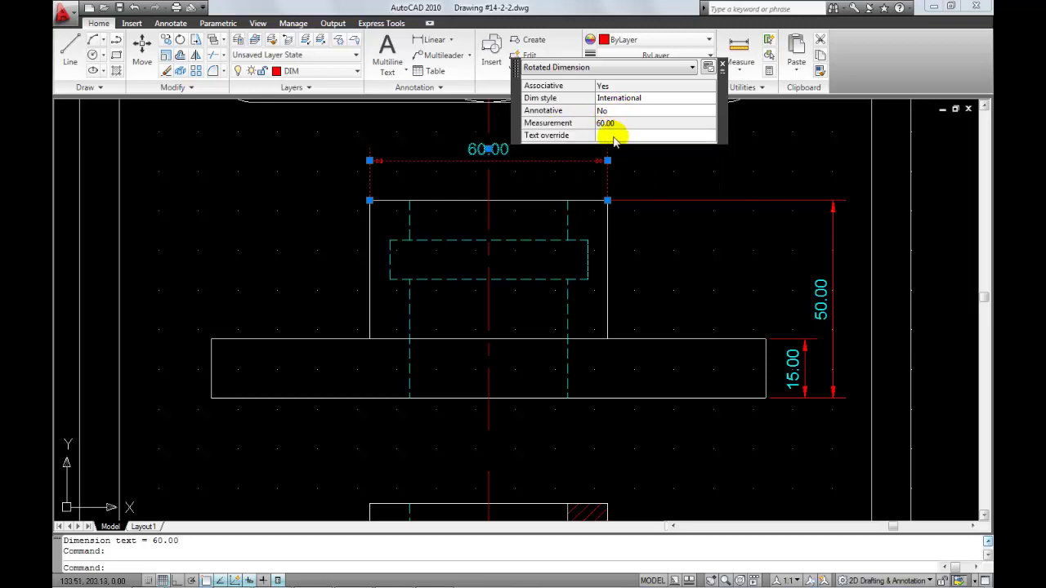
- Override the 60.00 dimension text with %%c60 so it reads Ø60
{"action": "left_click", "coordinate": [616, 137]}
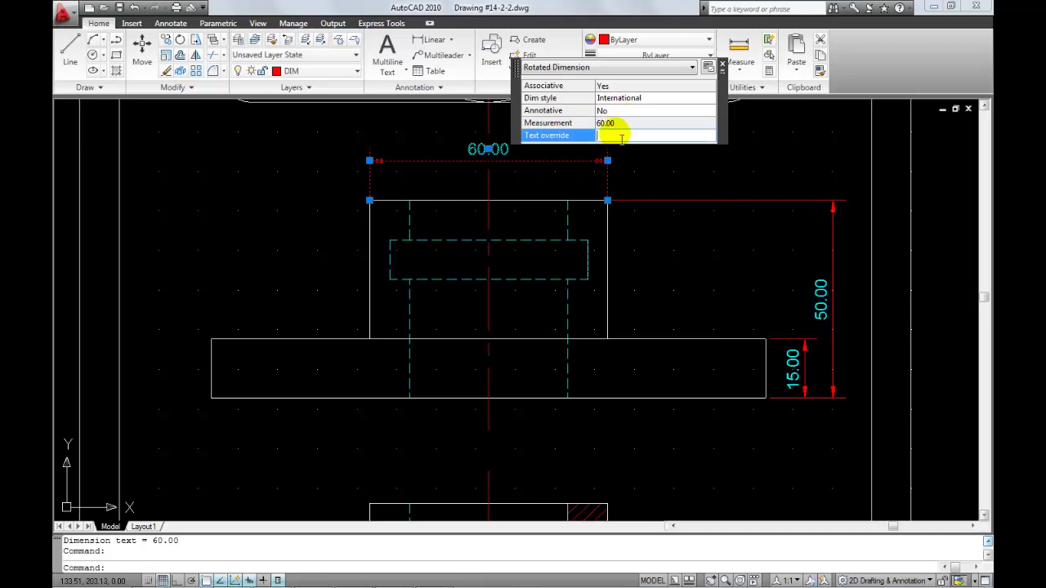
{"action": "type", "text": "%%c60"}
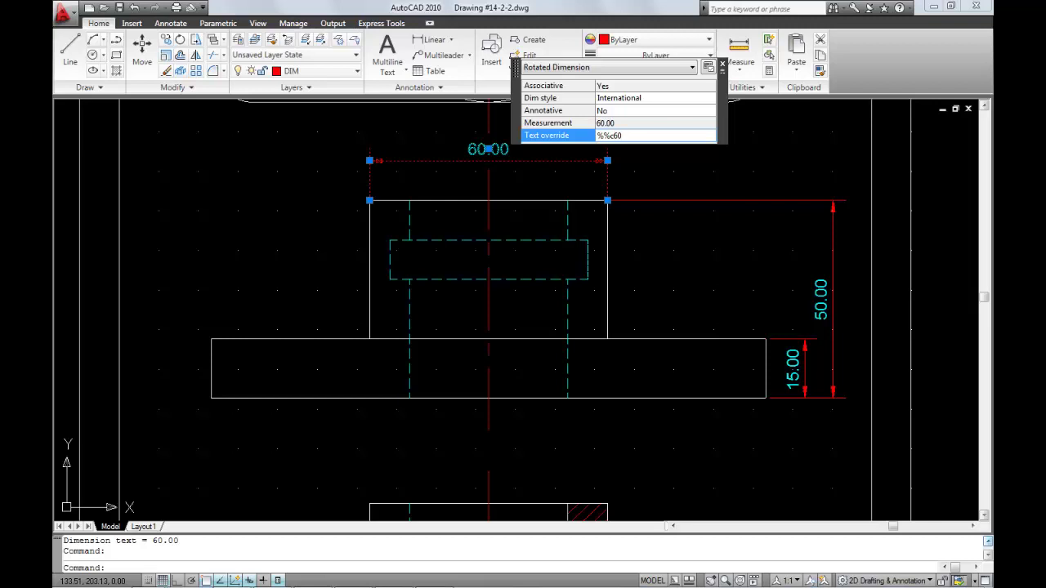
{"action": "left_click", "coordinate": [621, 136]}
{"action": "key", "text": "Return"}
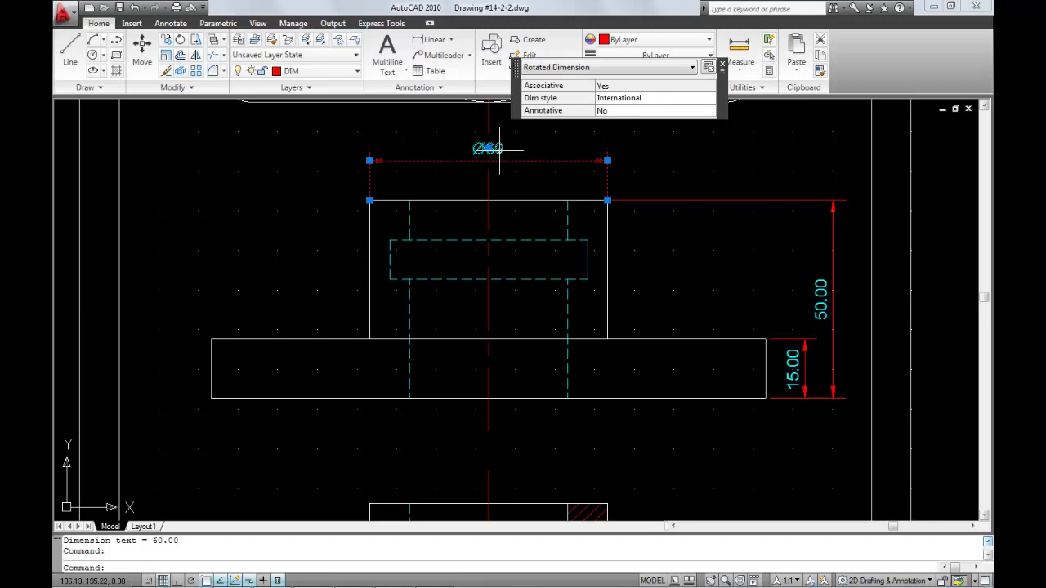
- Move the Ø60 text alone so it sits centred above the dimension line
{"action": "right_click", "coordinate": [499, 149]}
{"action": "mouse_move", "coordinate": [553, 194]}
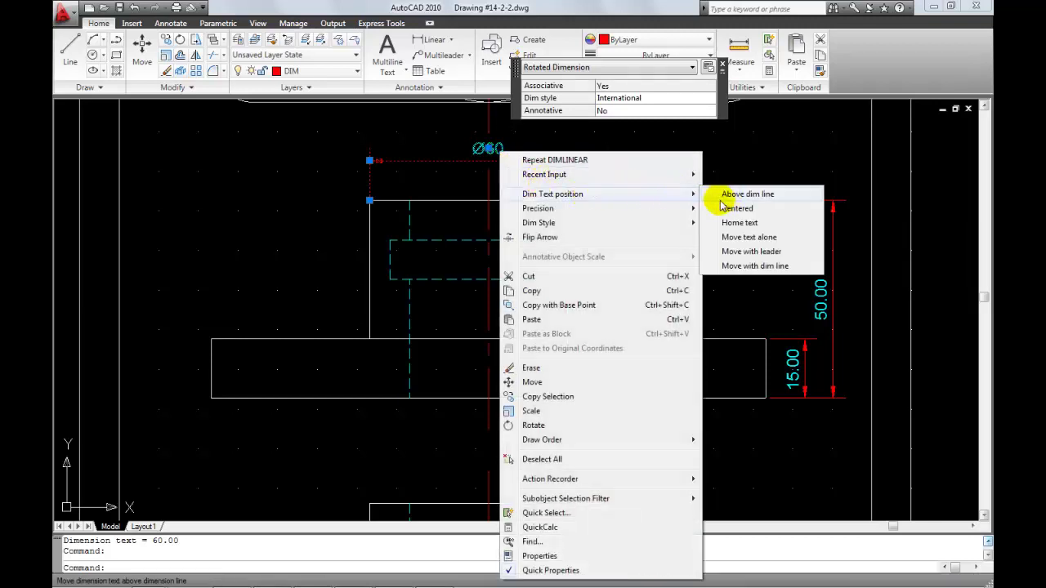
{"action": "left_click", "coordinate": [740, 240]}
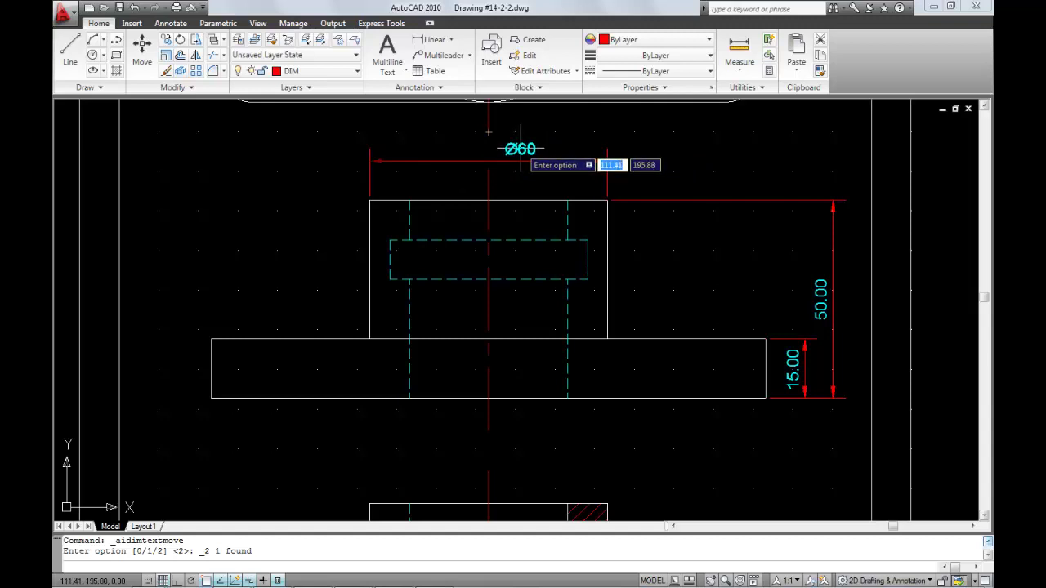
{"action": "left_click", "coordinate": [521, 149]}
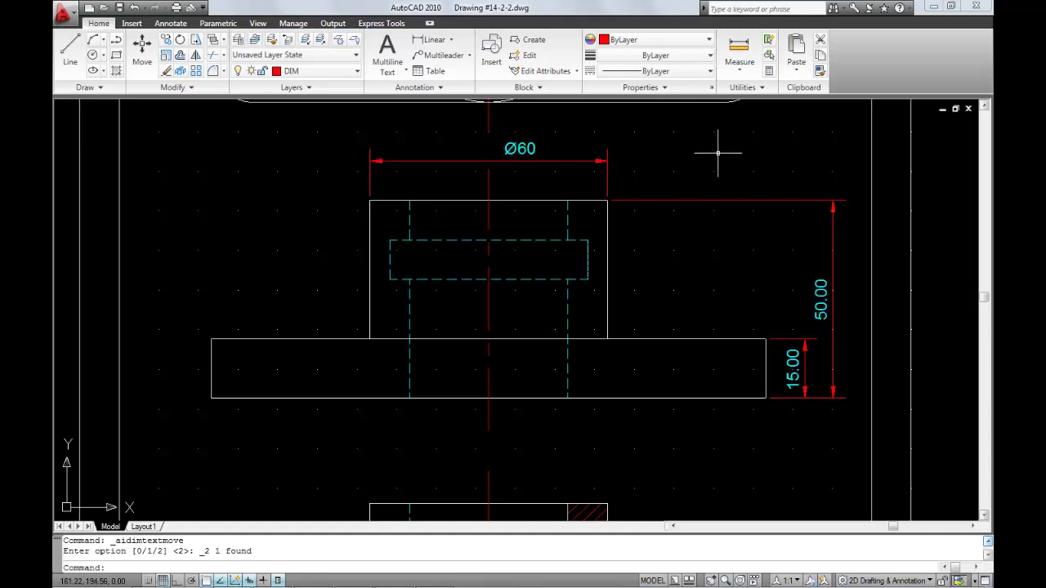
- Zoom All so the top view, front view and half section all show
{"action": "left_click", "coordinate": [257, 23]}
{"action": "left_click", "coordinate": [81, 70]}
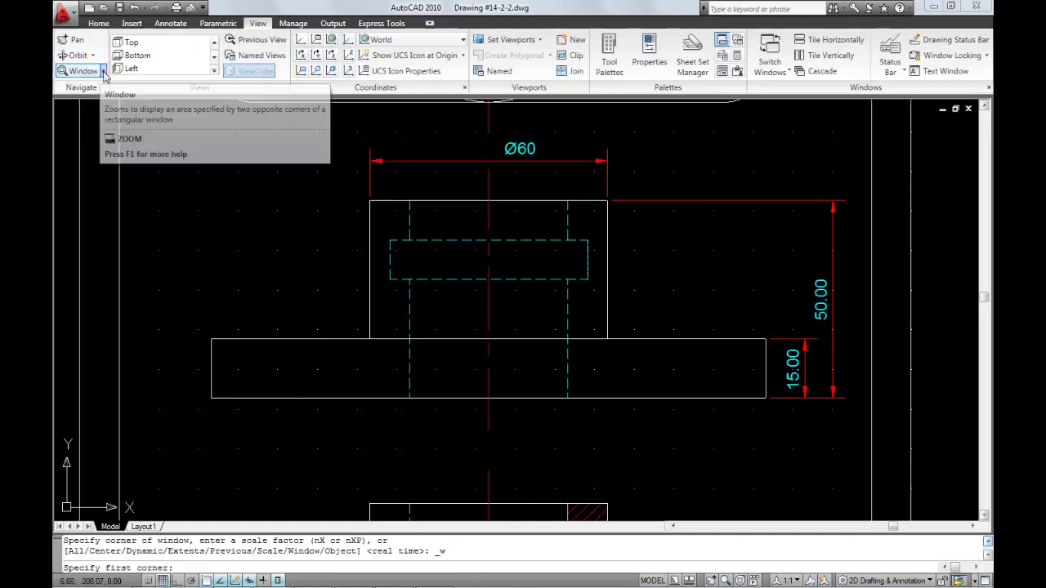
{"action": "left_click", "coordinate": [93, 70]}
{"action": "left_click", "coordinate": [82, 197]}
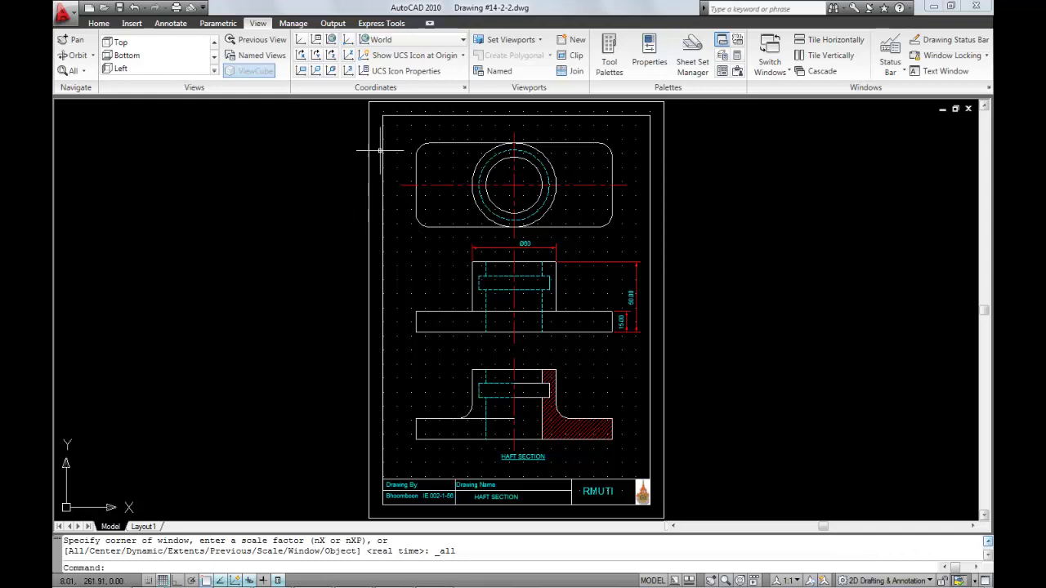
{"action": "scroll", "coordinate": [258, 45], "scroll_direction": "up", "scroll_amount": 4}
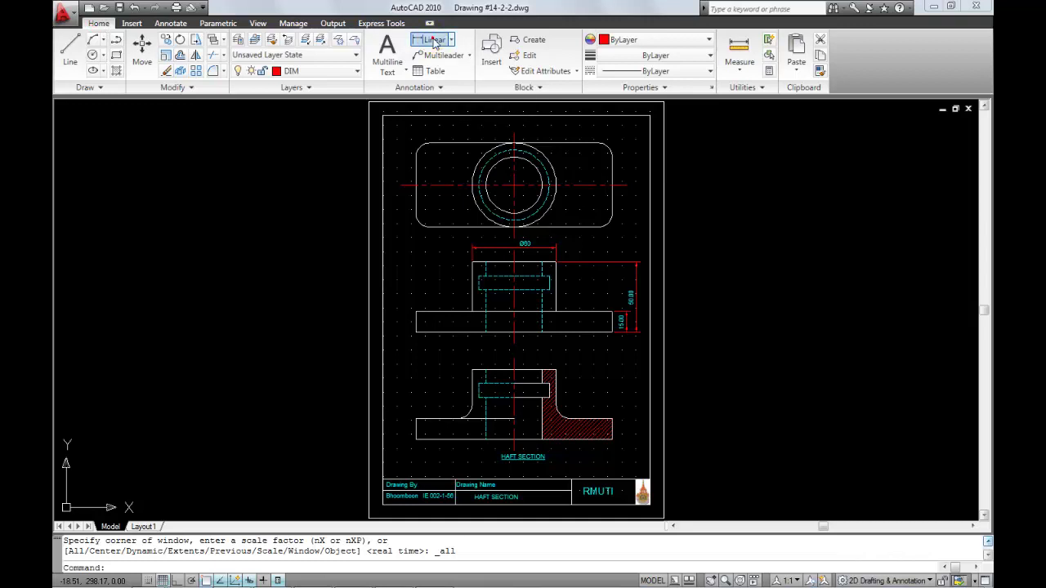
{"action": "left_click", "coordinate": [433, 42]}
{"action": "left_click", "coordinate": [416, 154]}
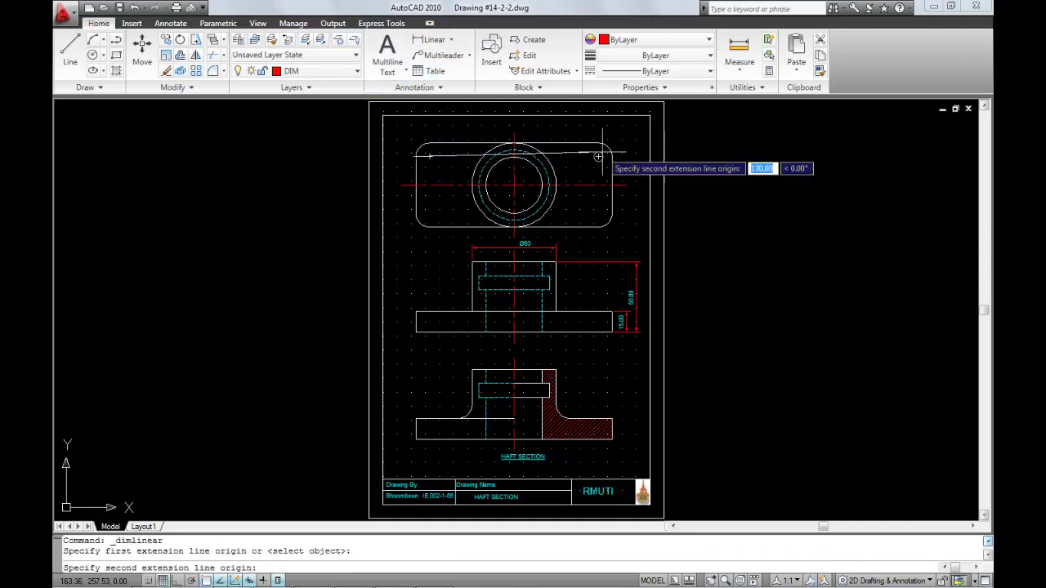
{"action": "left_click", "coordinate": [599, 155]}
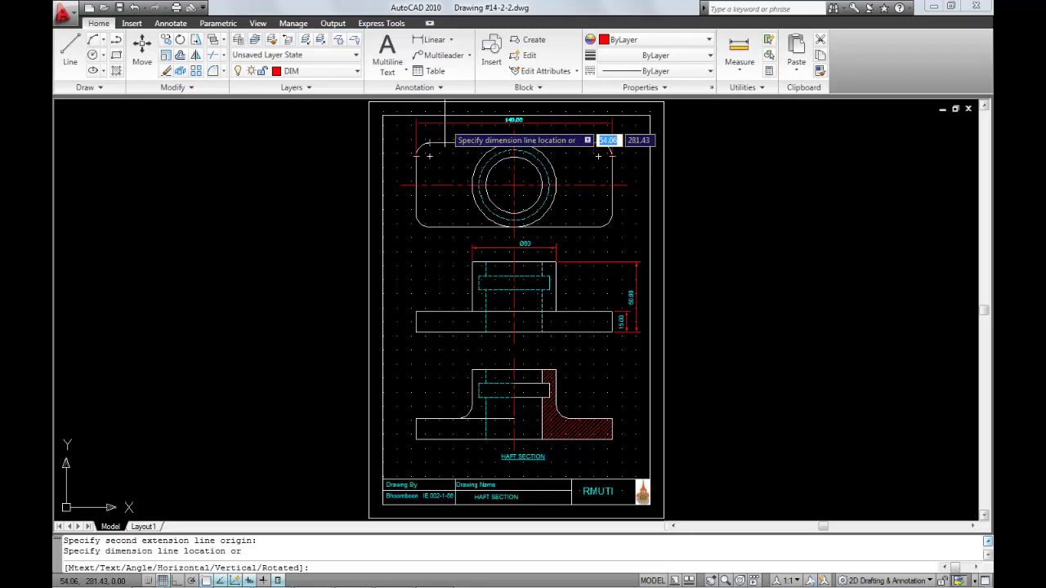
{"action": "type", "text": "2"}
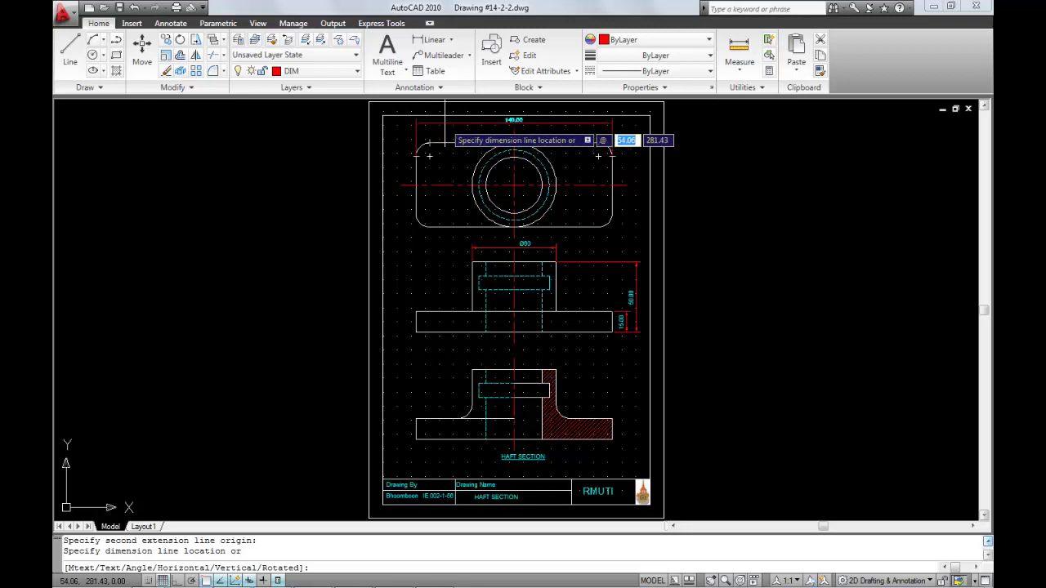
{"action": "type", "text": "0"}
{"action": "key", "text": "Tab"}
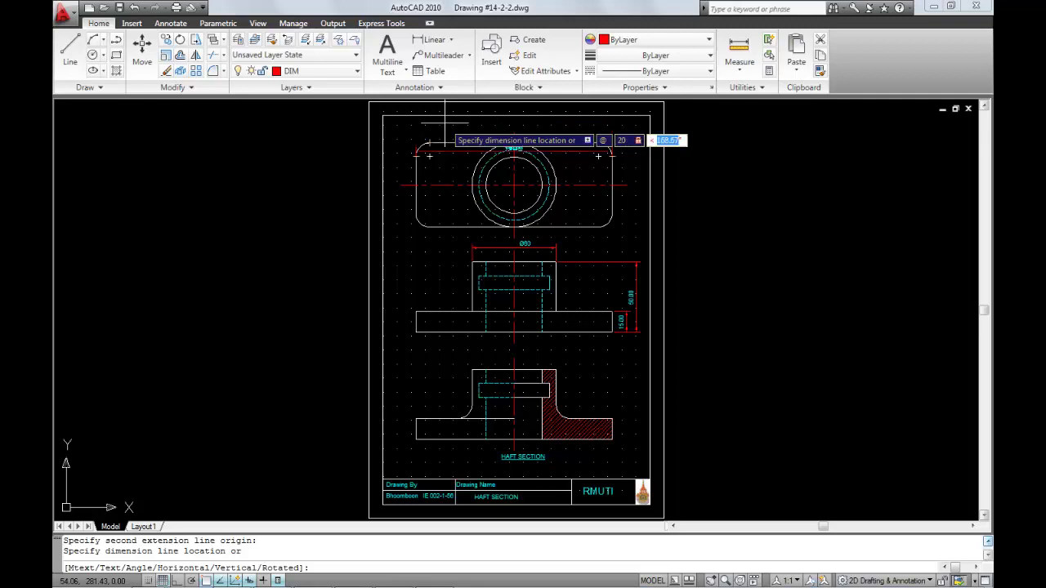
{"action": "type", "text": "90"}
{"action": "key", "text": "Return"}
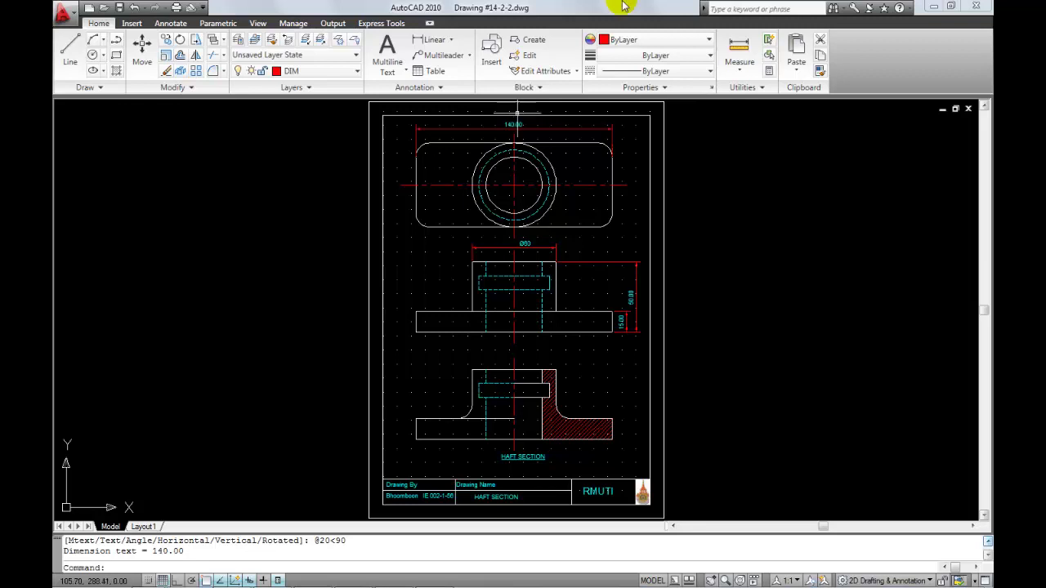
{"action": "double_click", "coordinate": [515, 124]}
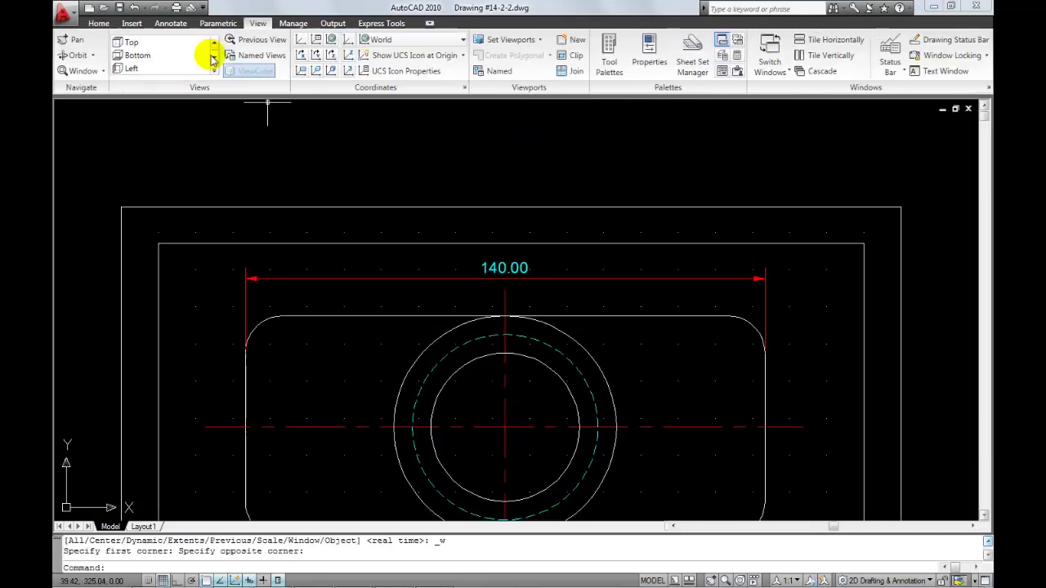
- Set the top view's width dimension text override to 140
{"action": "left_click", "coordinate": [498, 268]}
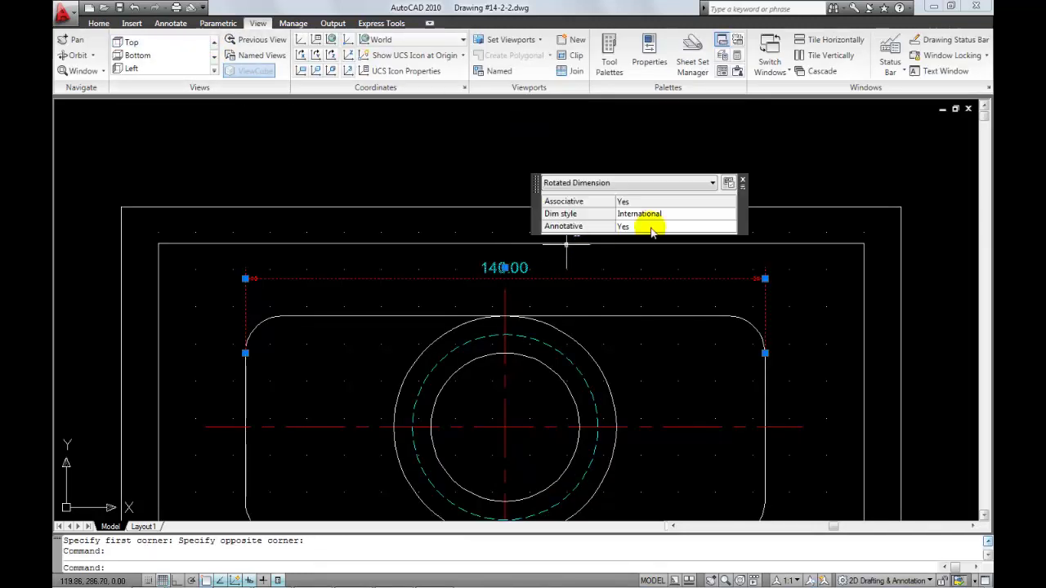
{"action": "left_click", "coordinate": [650, 264]}
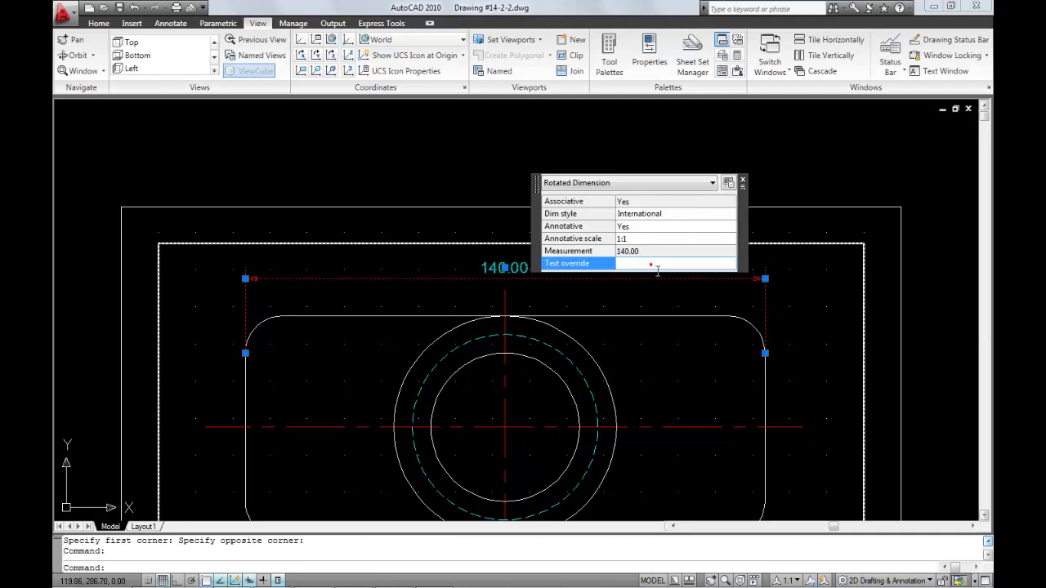
{"action": "left_click", "coordinate": [657, 265]}
{"action": "type", "text": "140"}
{"action": "left_click", "coordinate": [647, 263]}
{"action": "key", "text": "Escape"}
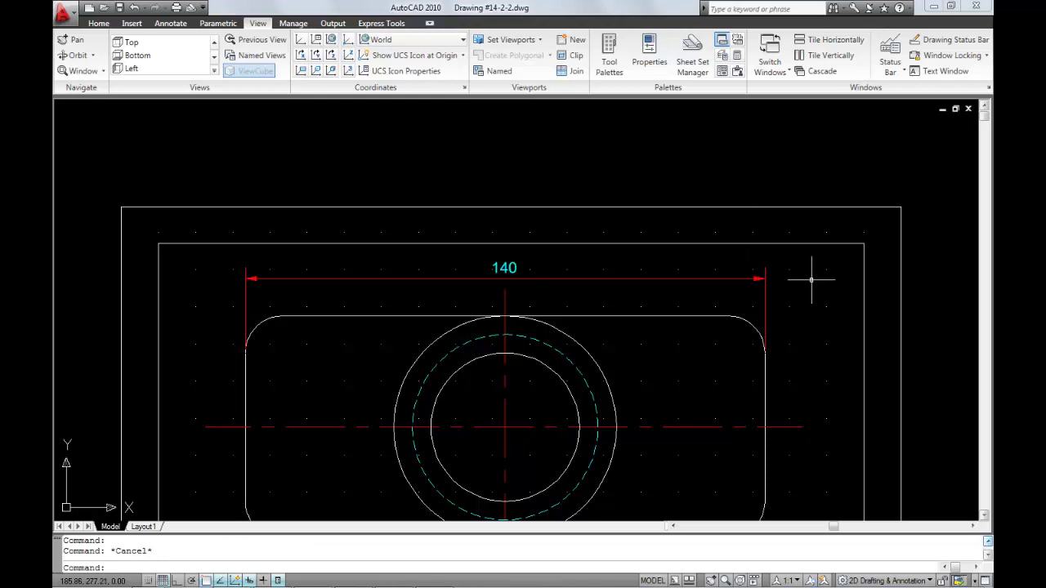
{"action": "scroll", "coordinate": [809, 278], "scroll_direction": "down", "scroll_amount": 5}
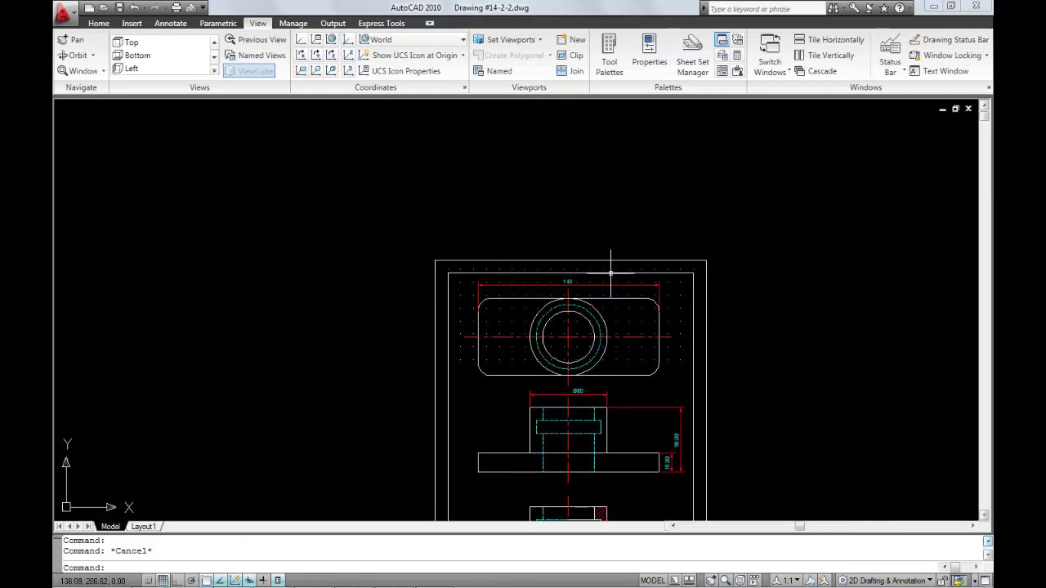
{"action": "left_click", "coordinate": [98, 23]}
{"action": "left_click", "coordinate": [430, 39]}
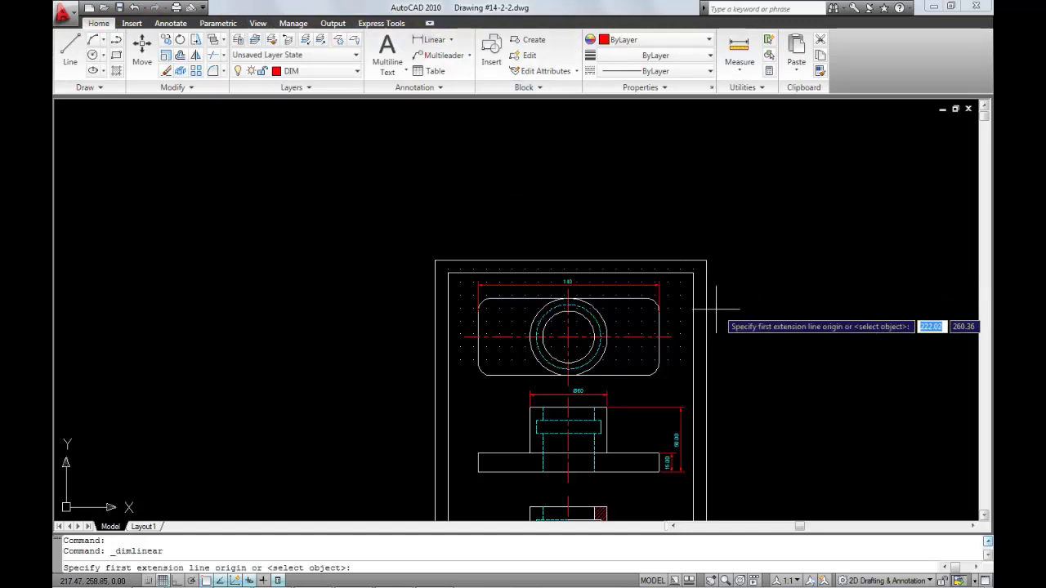
{"action": "left_click", "coordinate": [646, 299]}
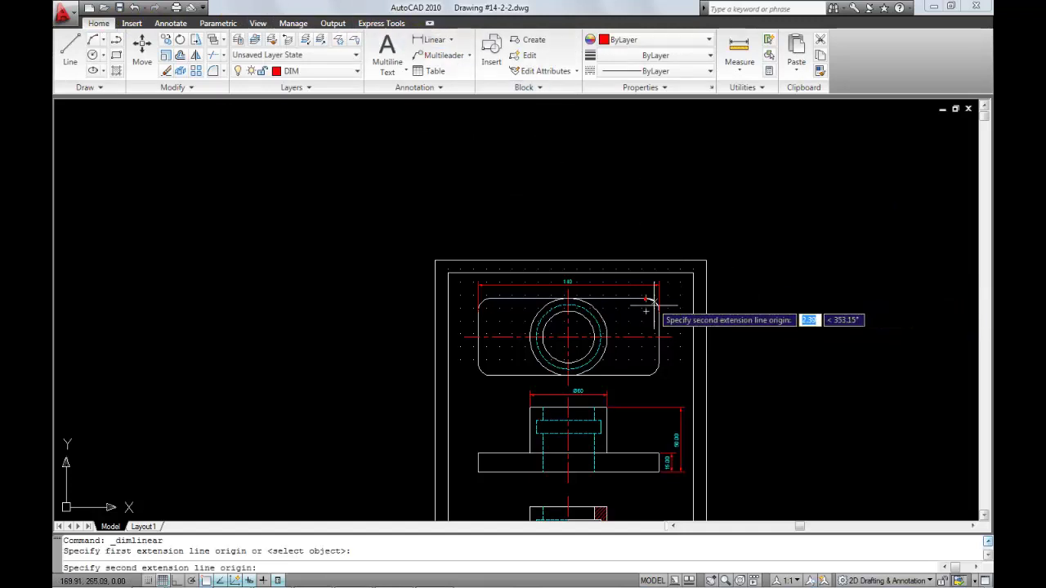
{"action": "left_click", "coordinate": [645, 375]}
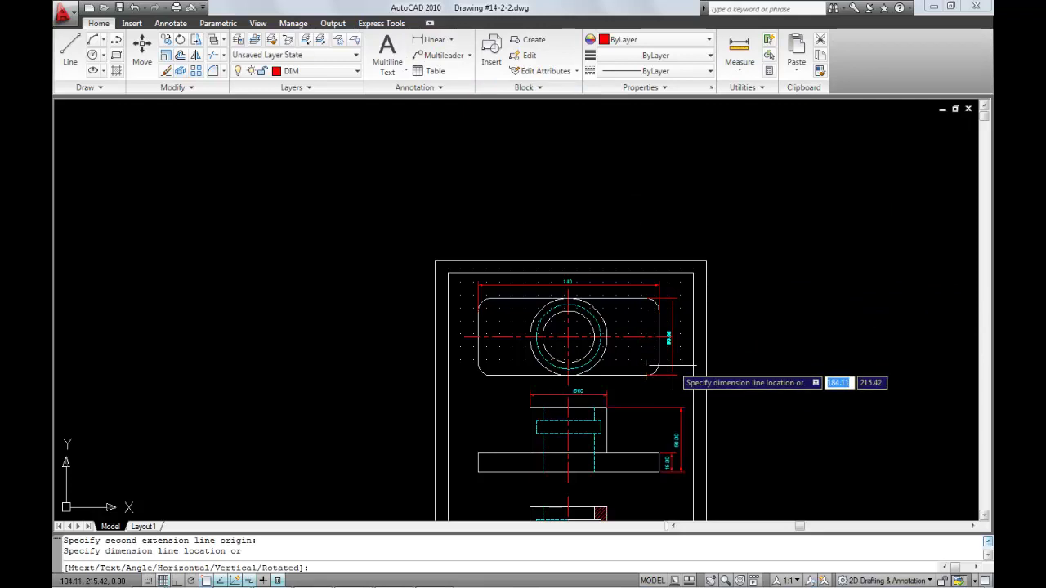
{"action": "middle_click", "coordinate": [645, 362]}
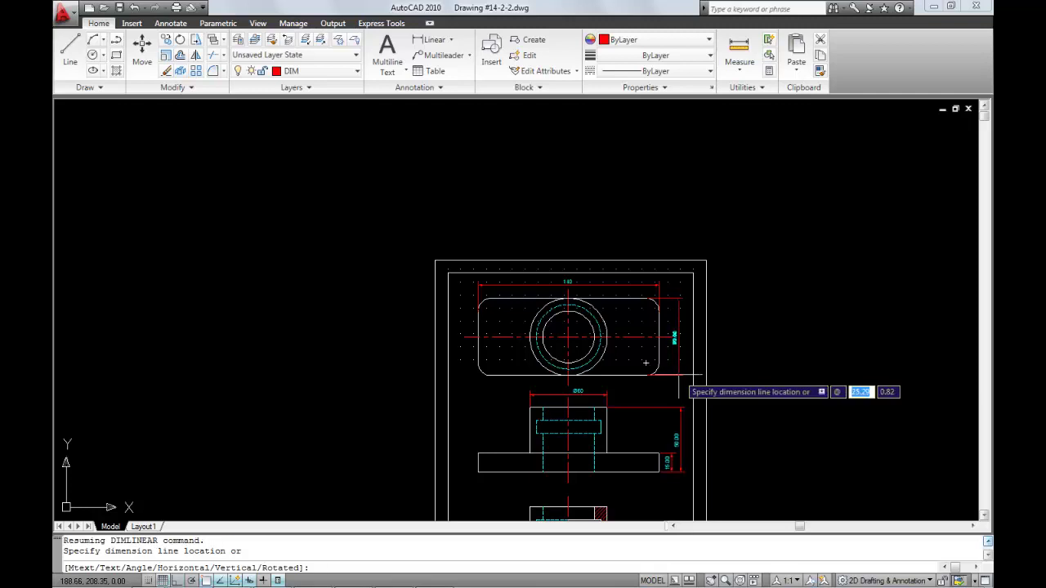
{"action": "type", "text": "20"}
{"action": "key", "text": "Tab"}
{"action": "type", "text": "0"}
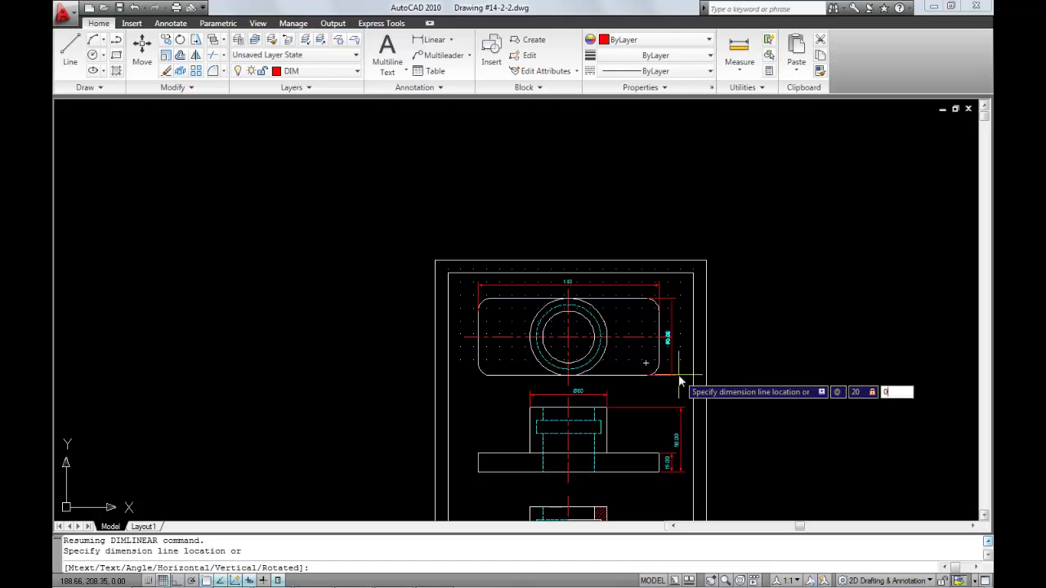
{"action": "key", "text": "Return"}
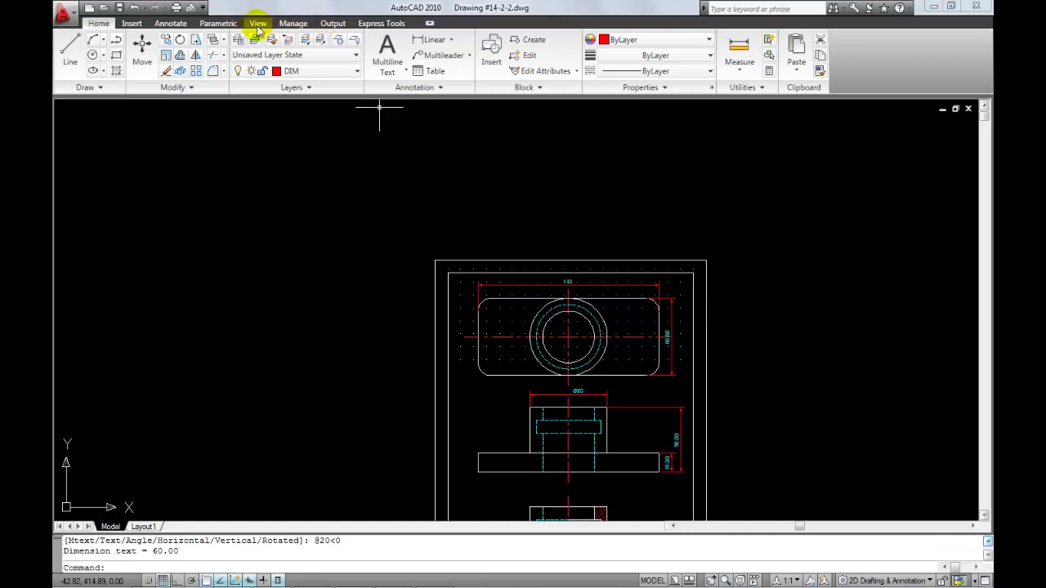
- Set the top view's 60.00 depth dimension text override to 60
{"action": "scroll", "coordinate": [508, 344], "scroll_direction": "up", "scroll_amount": 3}
{"action": "middle_click_drag", "start_coordinate": [722, 378], "coordinate": [518, 334]}
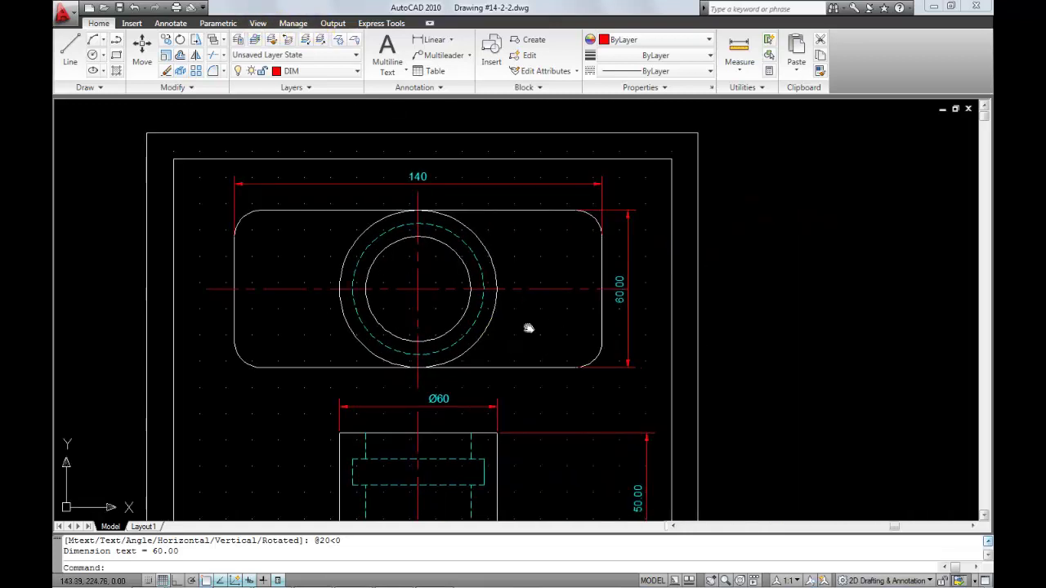
{"action": "mouse_move", "coordinate": [529, 327]}
{"action": "middle_mouse_down"}
{"action": "mouse_move", "coordinate": [580, 324]}
{"action": "mouse_move", "coordinate": [561, 327]}
{"action": "middle_mouse_up"}
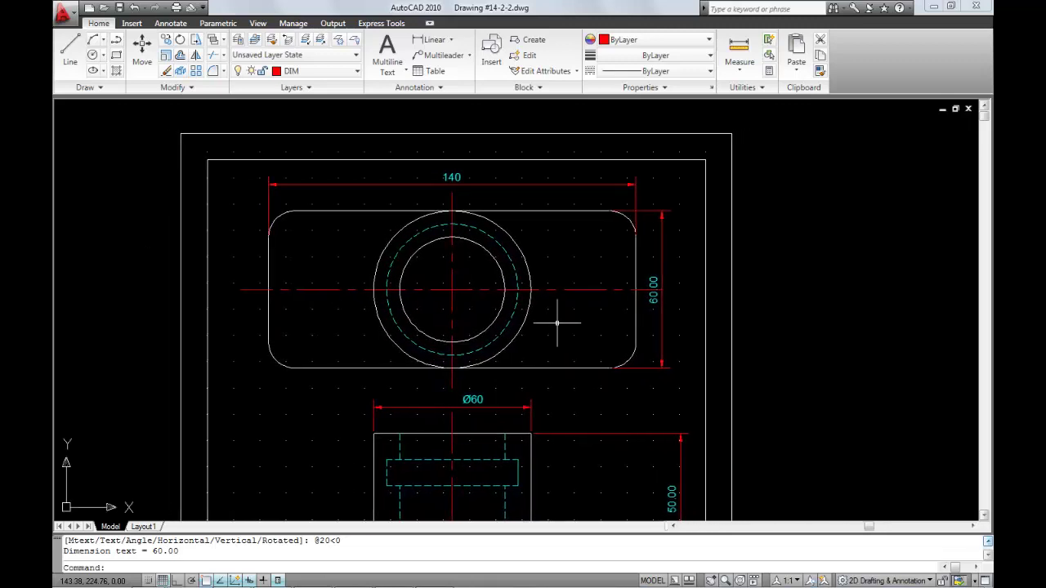
{"action": "scroll", "coordinate": [556, 323], "scroll_direction": "down", "scroll_amount": 2}
{"action": "scroll", "coordinate": [557, 323], "scroll_direction": "up", "scroll_amount": 4}
{"action": "scroll", "coordinate": [556, 322], "scroll_direction": "down", "scroll_amount": 2}
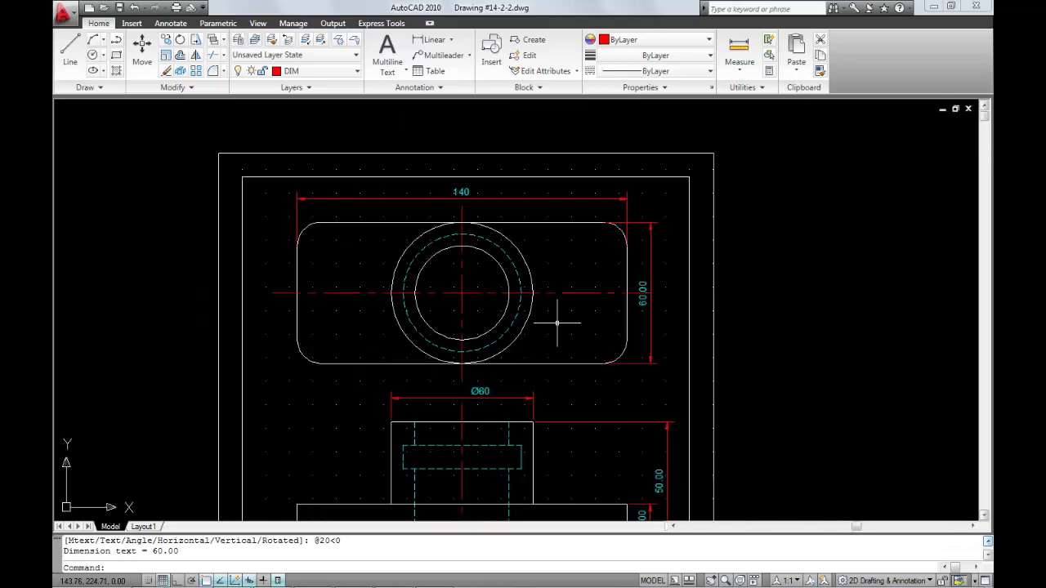
{"action": "scroll", "coordinate": [557, 322], "scroll_direction": "up", "scroll_amount": 1}
{"action": "scroll", "coordinate": [557, 323], "scroll_direction": "down", "scroll_amount": 4}
{"action": "scroll", "coordinate": [557, 323], "scroll_direction": "up", "scroll_amount": 3}
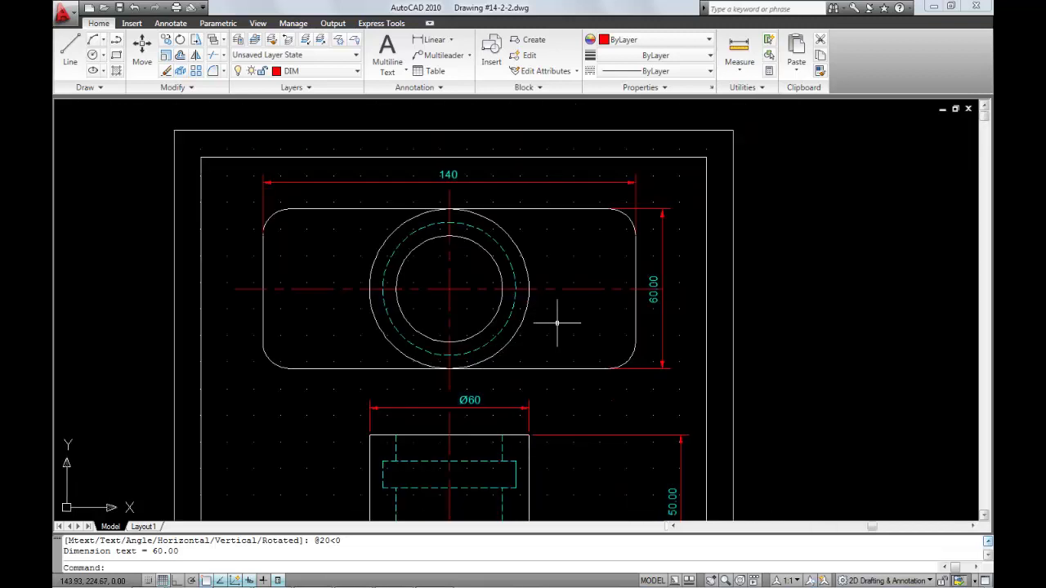
{"action": "mouse_move", "coordinate": [561, 327]}
{"action": "middle_mouse_down"}
{"action": "mouse_move", "coordinate": [484, 324]}
{"action": "mouse_move", "coordinate": [706, 334]}
{"action": "mouse_move", "coordinate": [521, 320]}
{"action": "mouse_move", "coordinate": [623, 334]}
{"action": "mouse_move", "coordinate": [575, 327]}
{"action": "middle_mouse_up"}
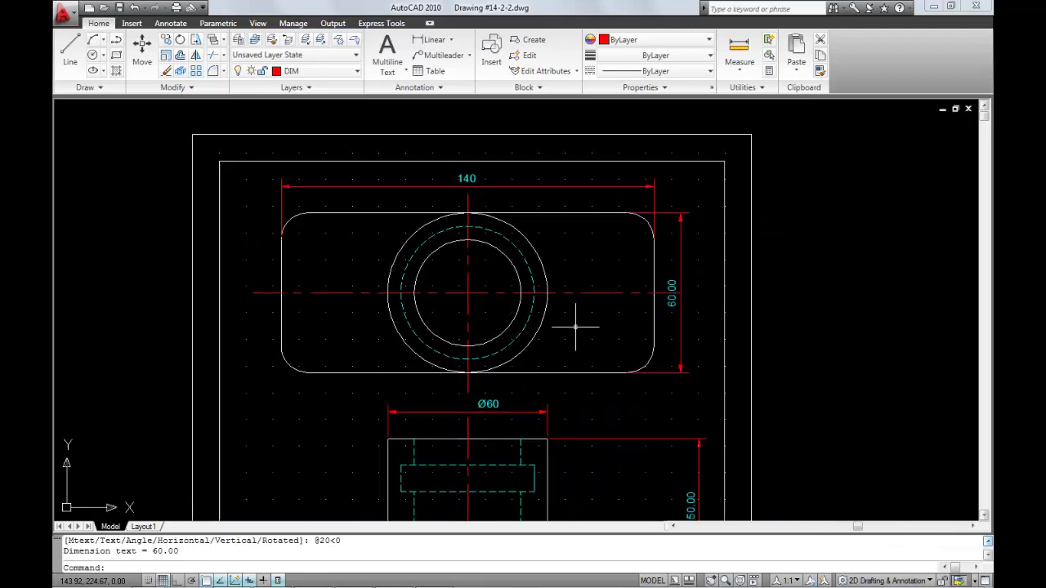
{"action": "left_click", "coordinate": [671, 300]}
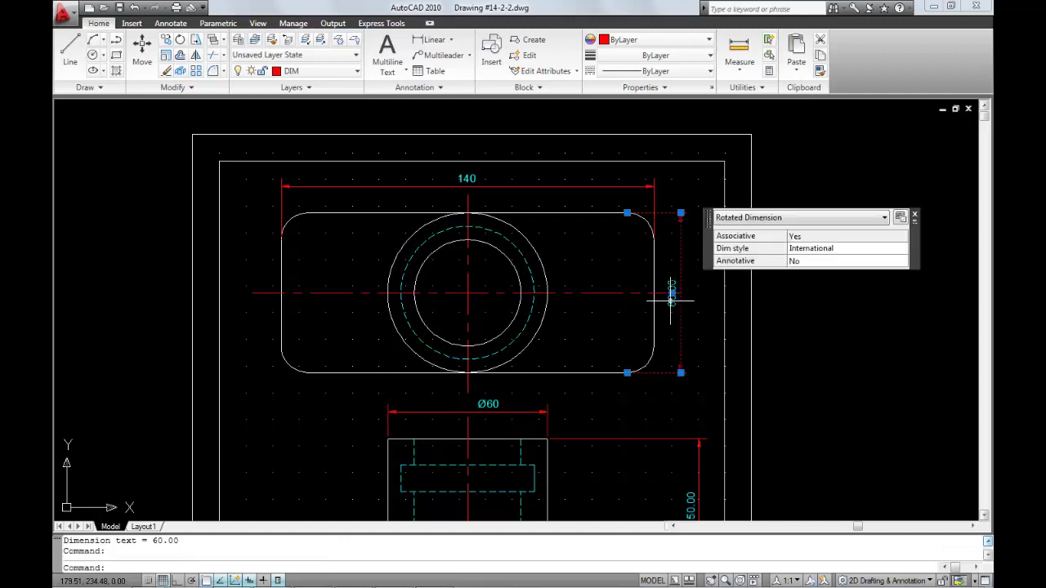
{"action": "left_click", "coordinate": [811, 286]}
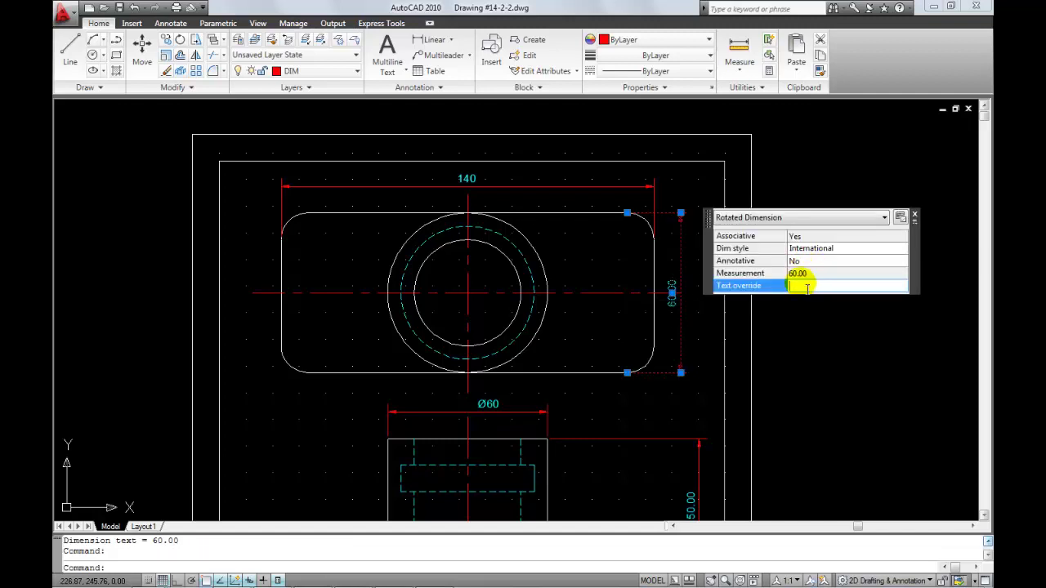
{"action": "type", "text": "60"}
{"action": "key", "text": "Return"}
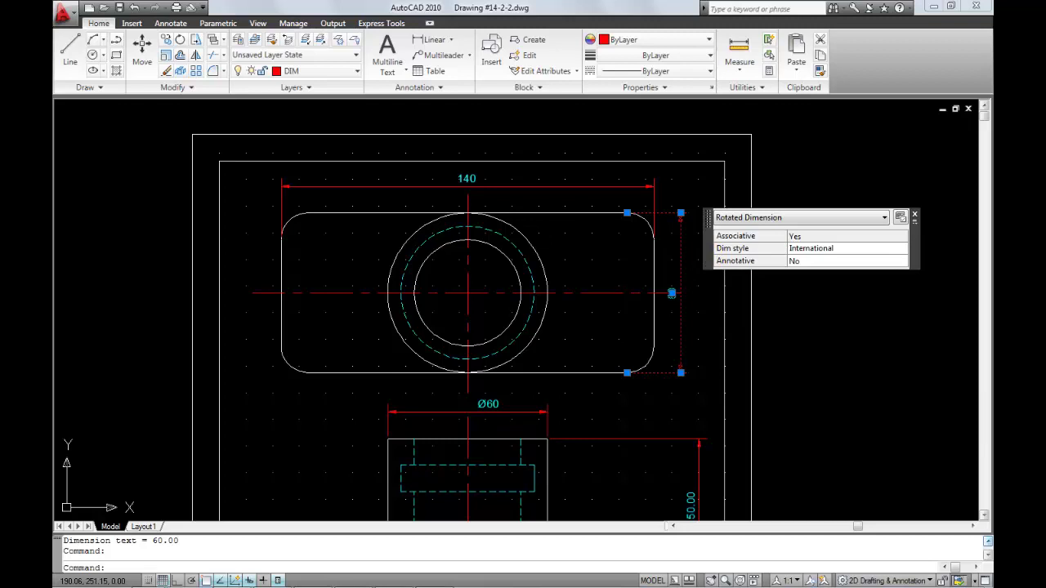
{"action": "key", "text": "Escape"}
{"action": "left_click", "coordinate": [176, 88]}
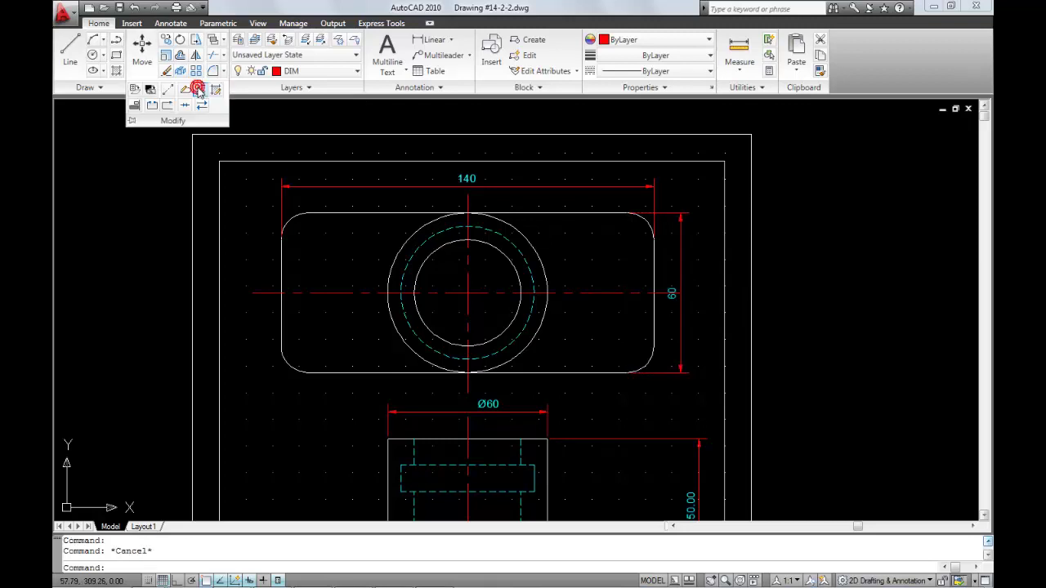
- Break off the top view's horizontal centerline end so it stops before the 60 dimension
{"action": "left_click", "coordinate": [151, 106]}
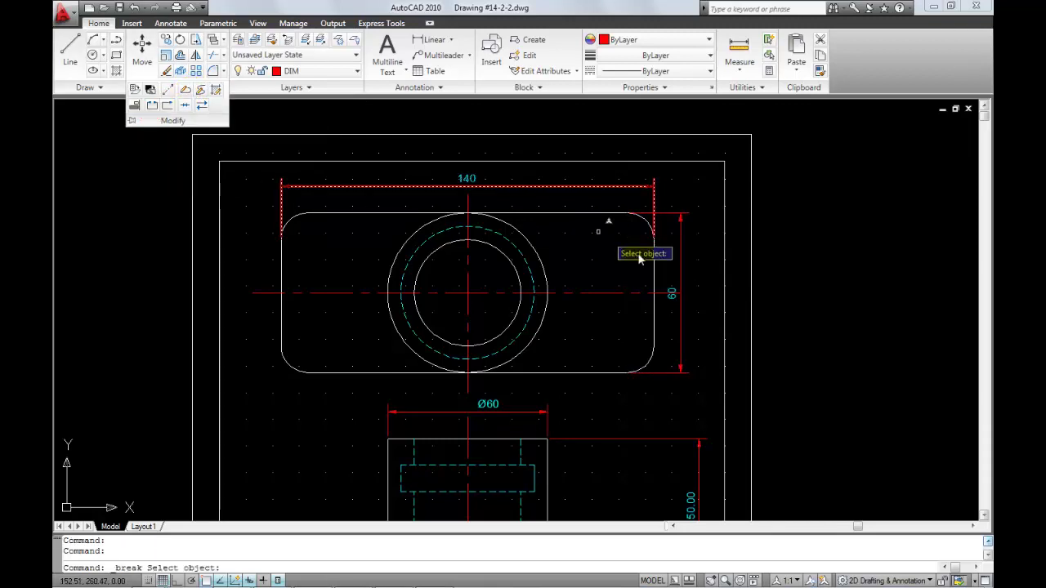
{"action": "left_click", "coordinate": [671, 293]}
{"action": "left_click", "coordinate": [707, 294]}
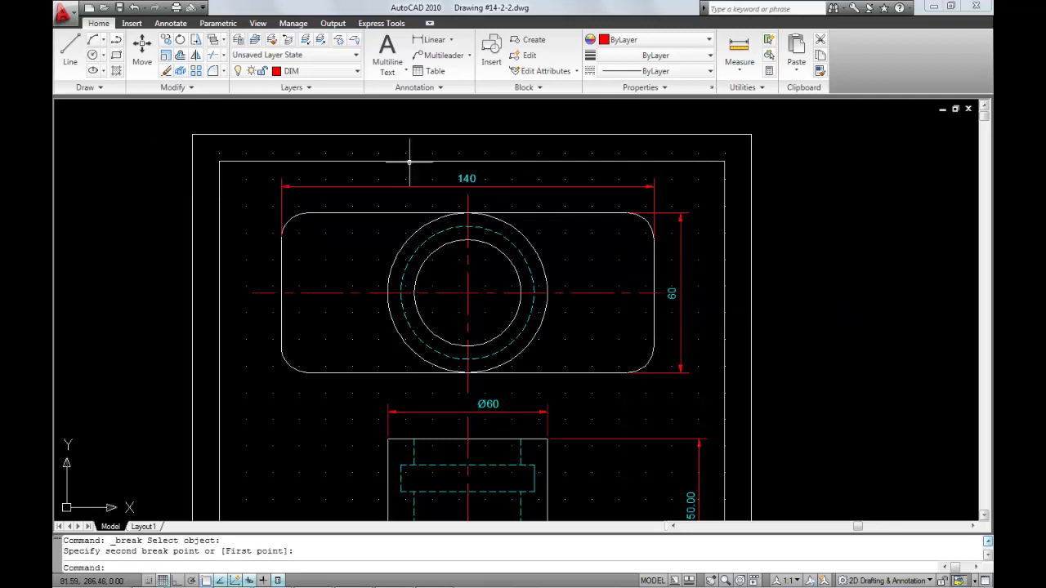
{"action": "left_click", "coordinate": [266, 292]}
{"action": "left_click", "coordinate": [252, 292]}
{"action": "key", "text": "Escape"}
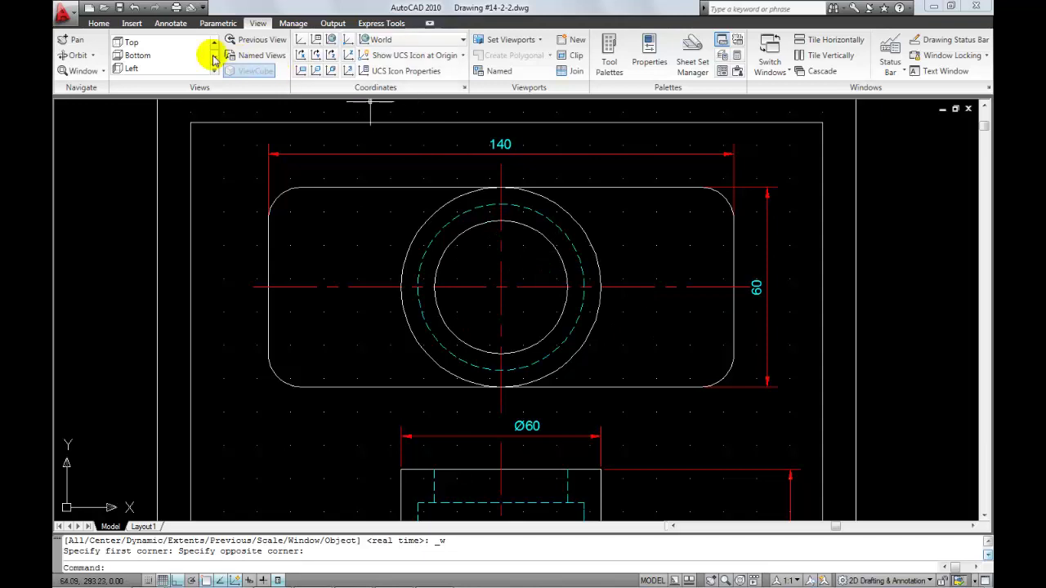
{"action": "left_click", "coordinate": [98, 23]}
{"action": "left_click", "coordinate": [453, 39]}
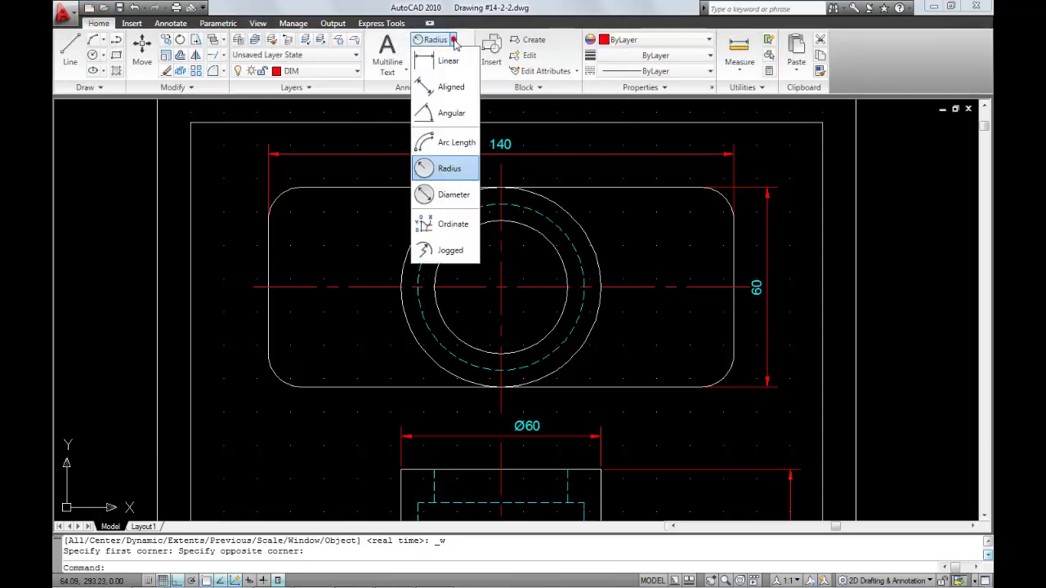
{"action": "left_click", "coordinate": [452, 195]}
{"action": "left_click", "coordinate": [552, 245]}
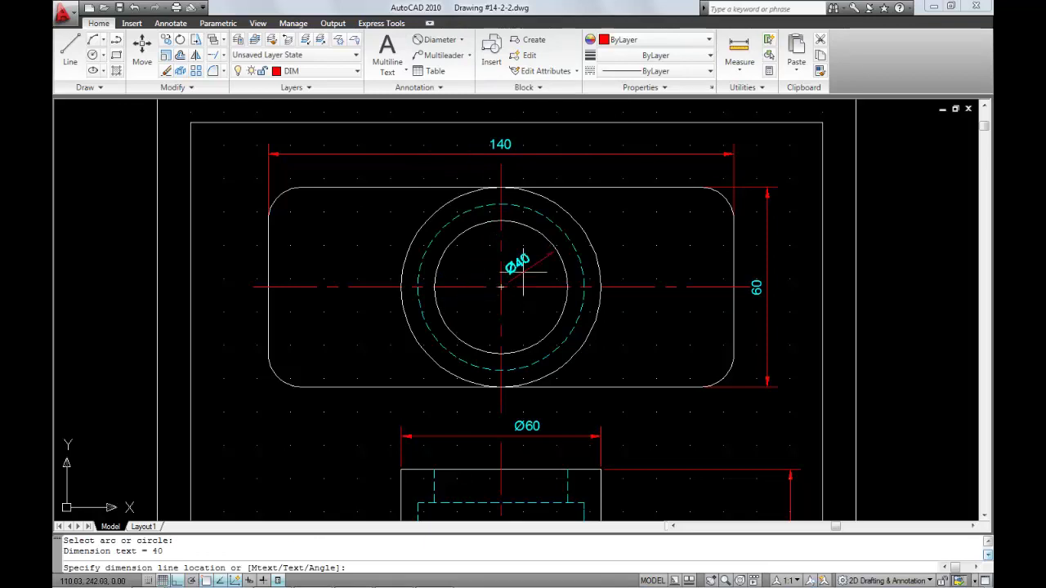
{"action": "key", "text": "Escape"}
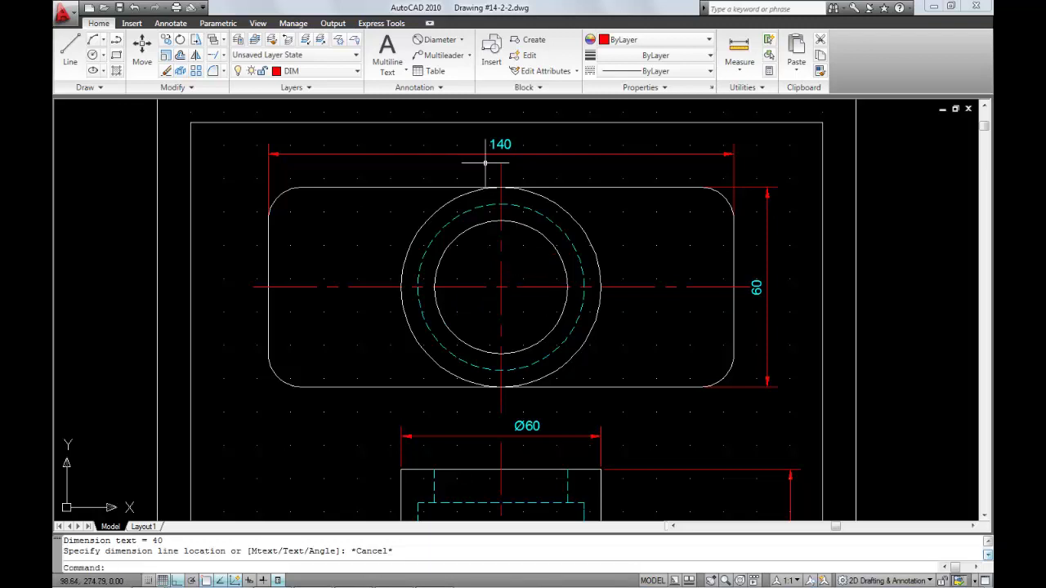
- Set the International dimension style's Fit option to 'Both text and arrows'
{"action": "left_click", "coordinate": [443, 88]}
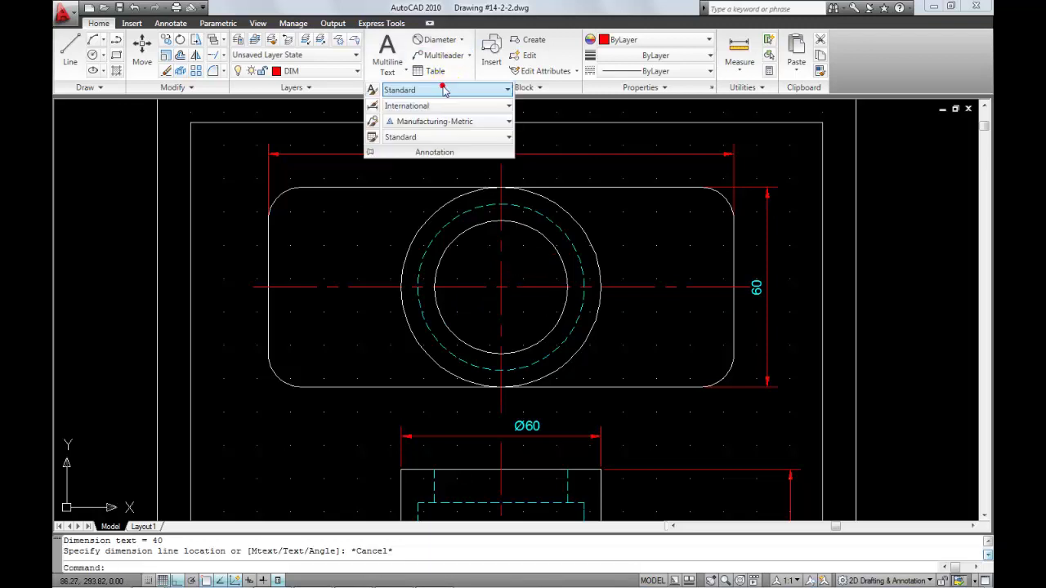
{"action": "left_click", "coordinate": [371, 106]}
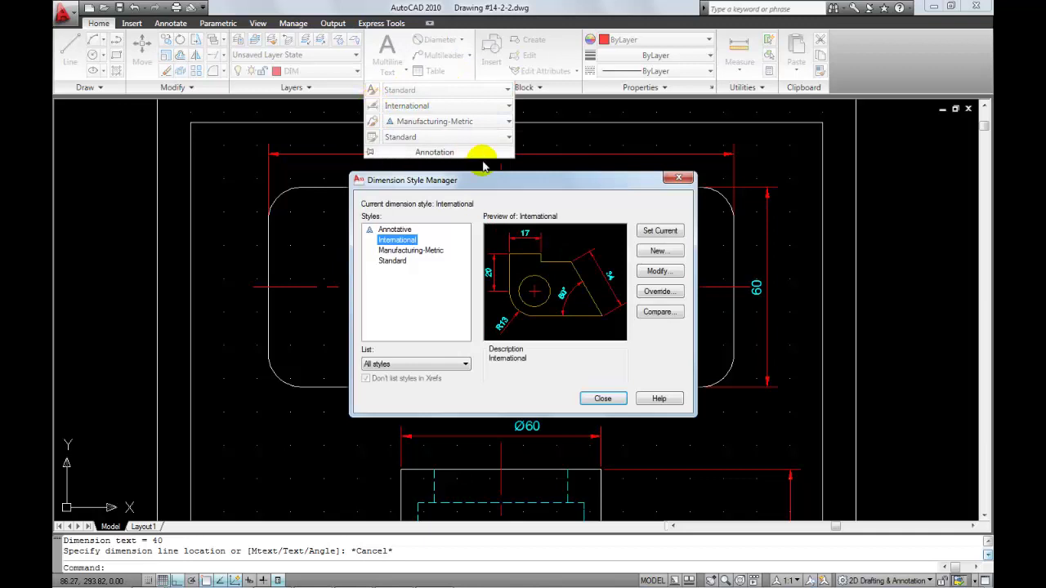
{"action": "left_click", "coordinate": [660, 273]}
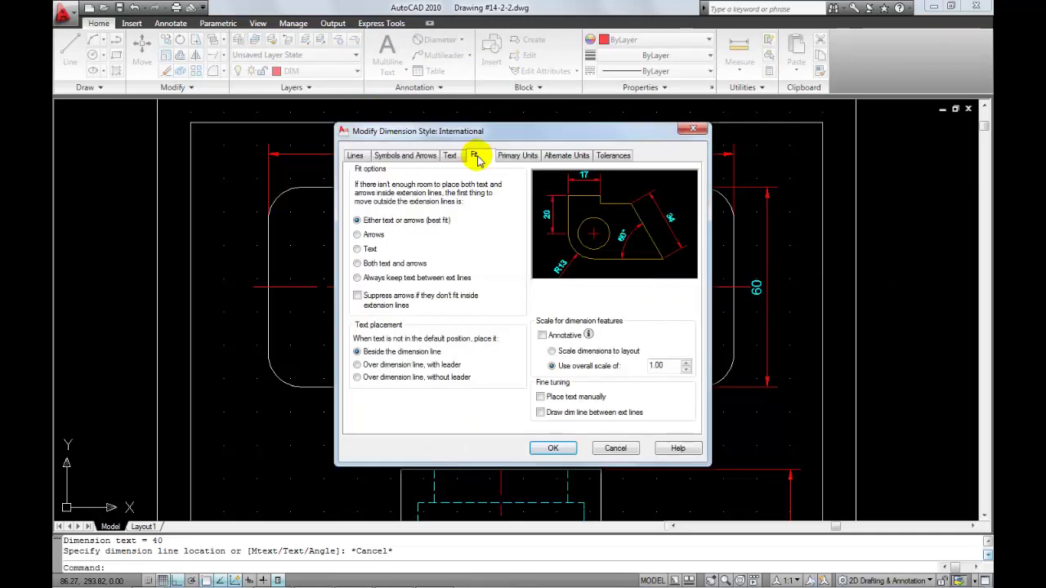
{"action": "left_click", "coordinate": [357, 263]}
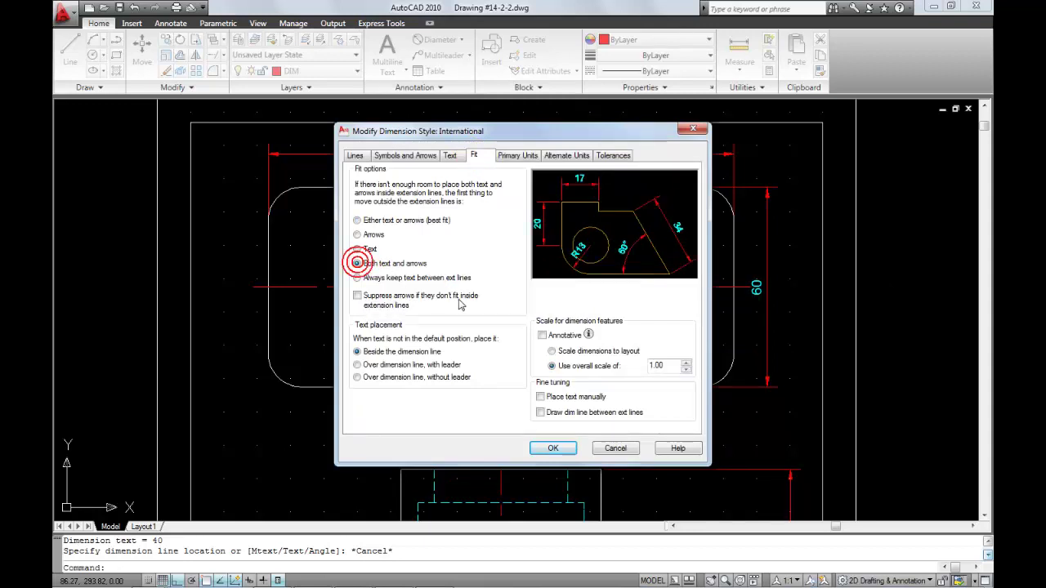
{"action": "left_click", "coordinate": [552, 448]}
{"action": "left_click", "coordinate": [602, 400]}
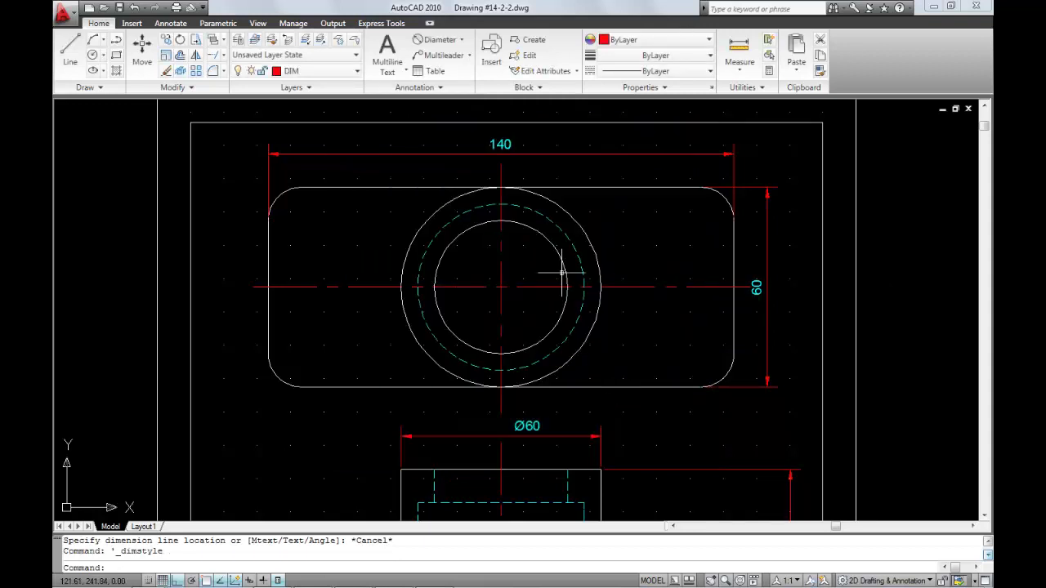
- Place a Ø40 diameter dimension across the top view's inner circle
{"action": "left_click", "coordinate": [422, 41]}
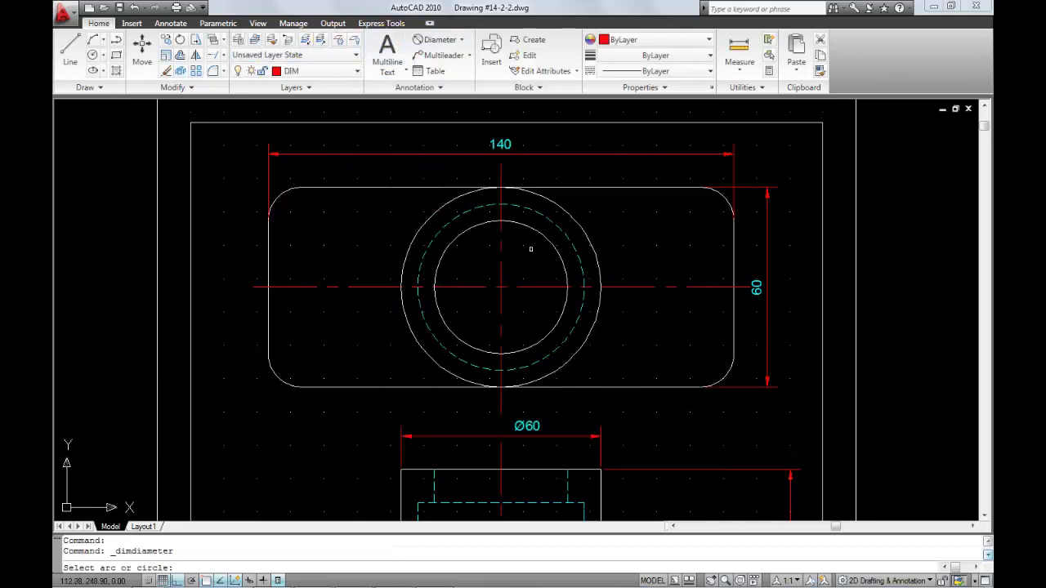
{"action": "left_click", "coordinate": [553, 250]}
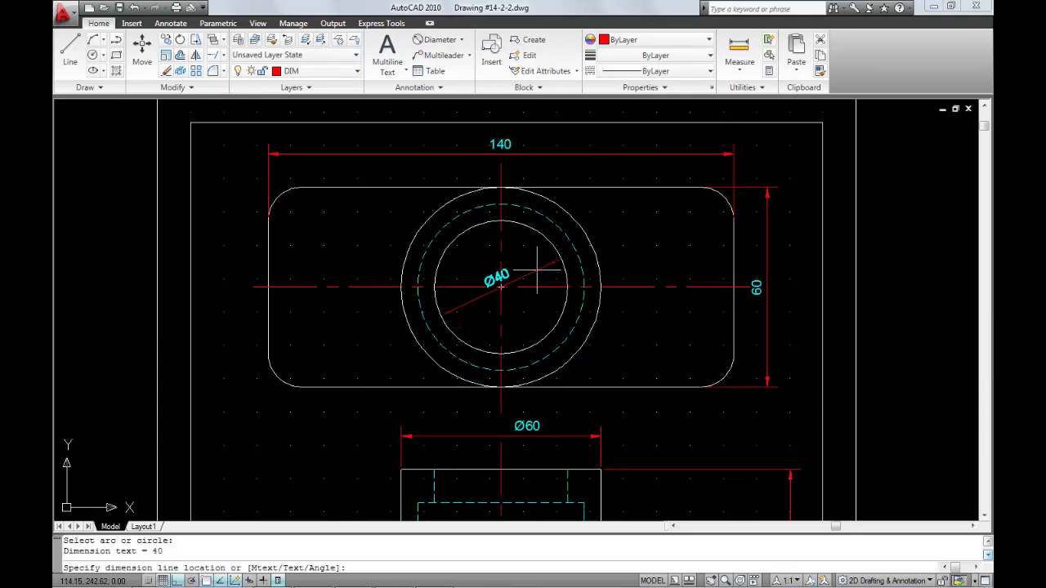
{"action": "left_click", "coordinate": [537, 269]}
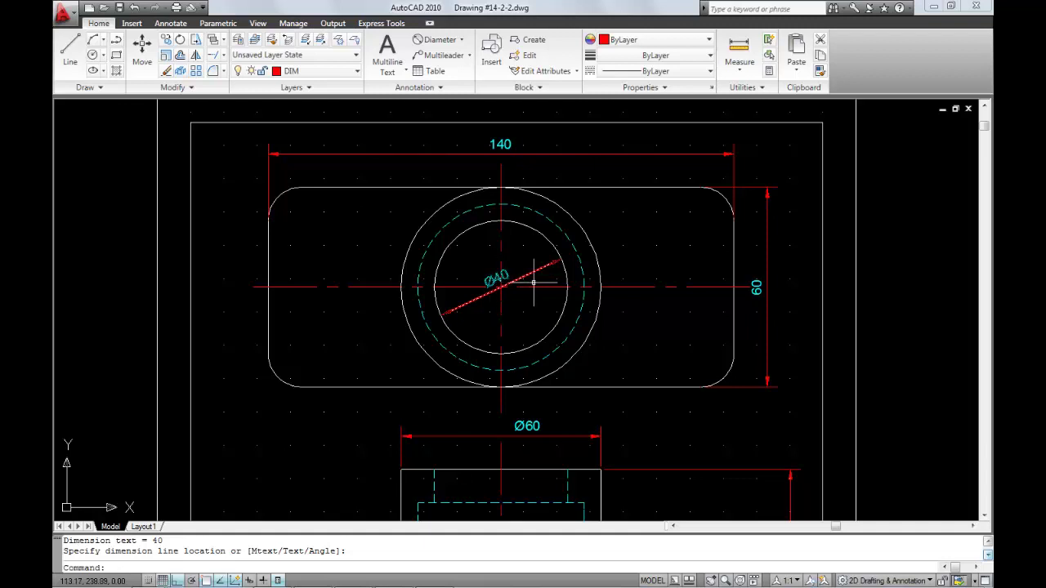
{"action": "key", "text": "Escape"}
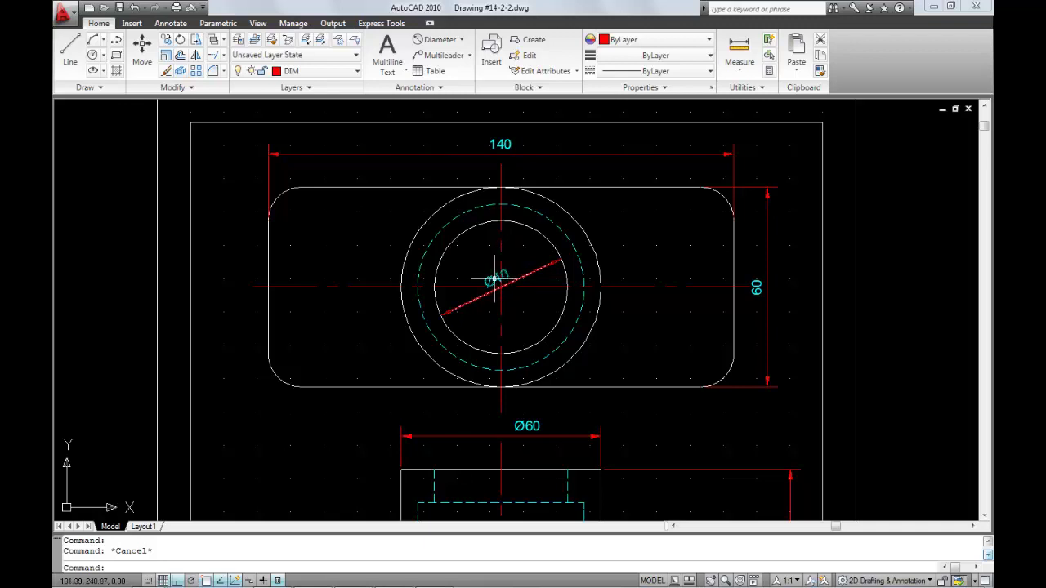
{"action": "left_click", "coordinate": [495, 279]}
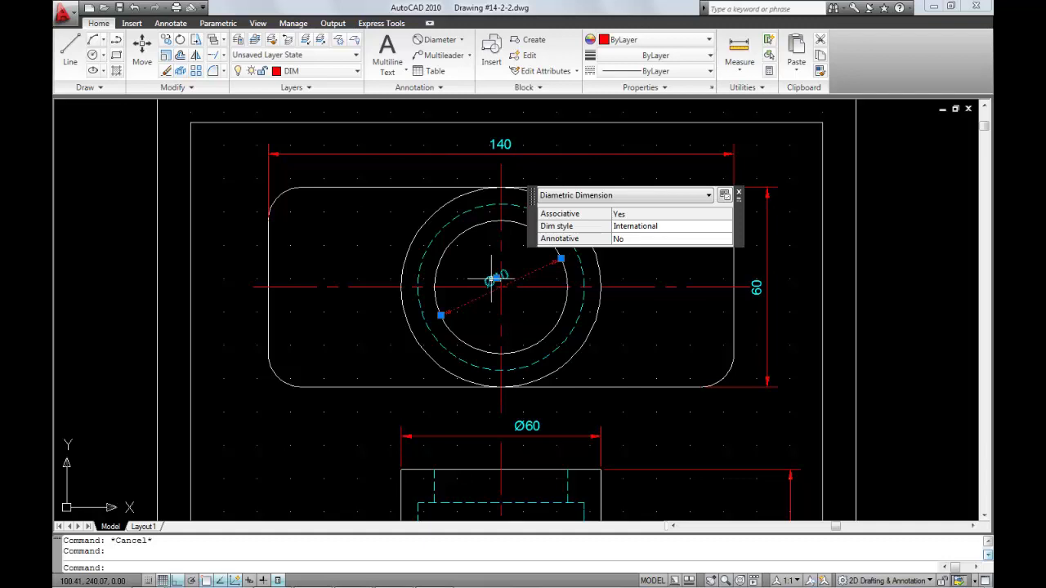
- Move the Ø40 dimension text alone to sit inside the circle above its dimension line
{"action": "right_click", "coordinate": [495, 279]}
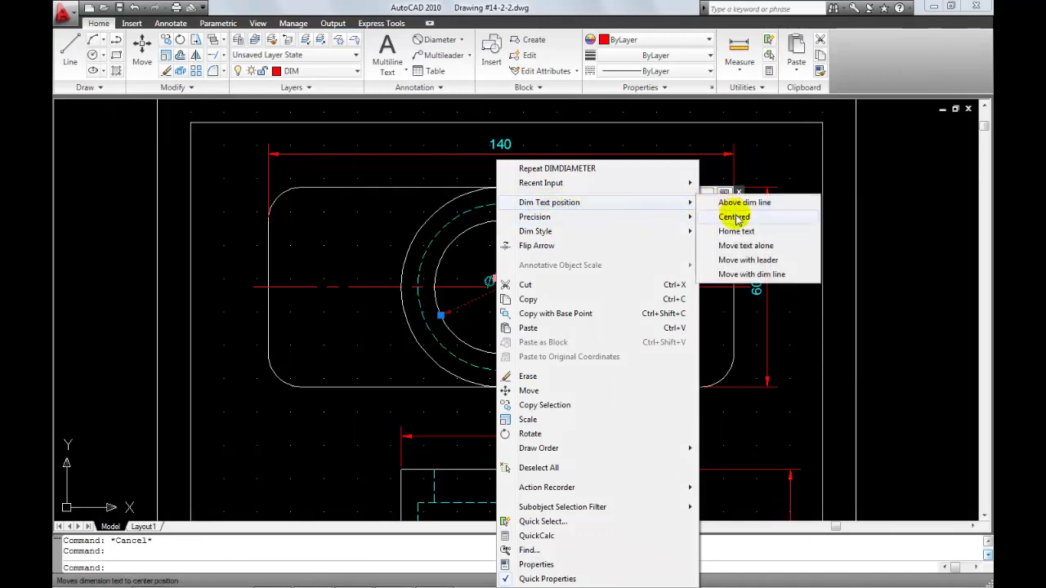
{"action": "mouse_move", "coordinate": [549, 202]}
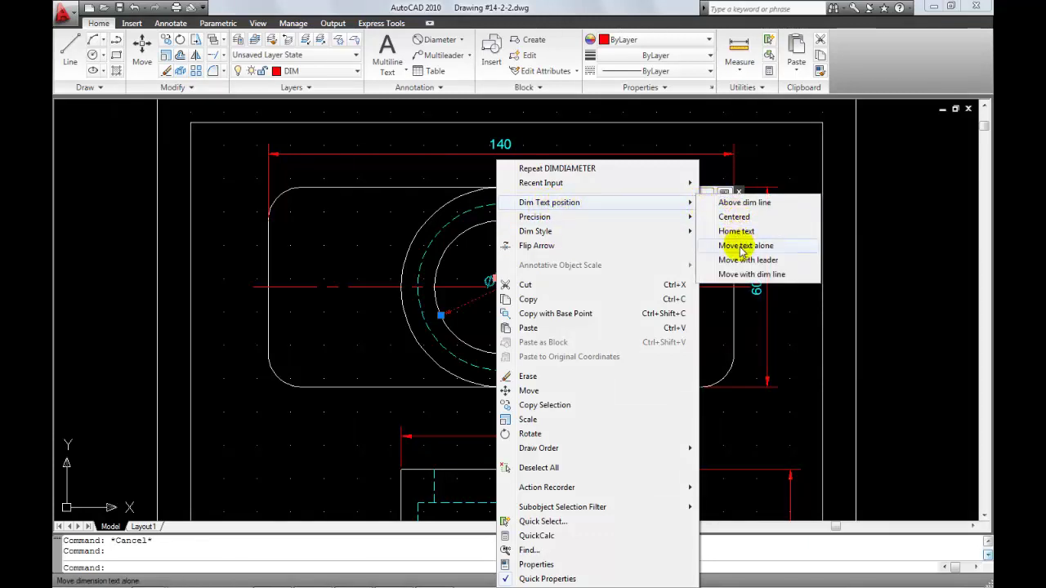
{"action": "left_click", "coordinate": [742, 247]}
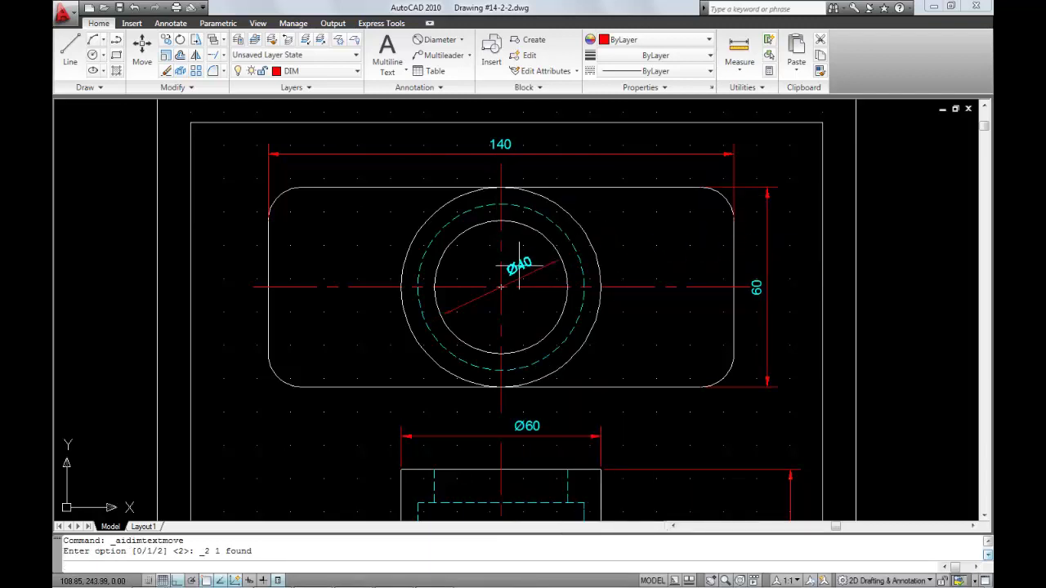
{"action": "left_click", "coordinate": [520, 262]}
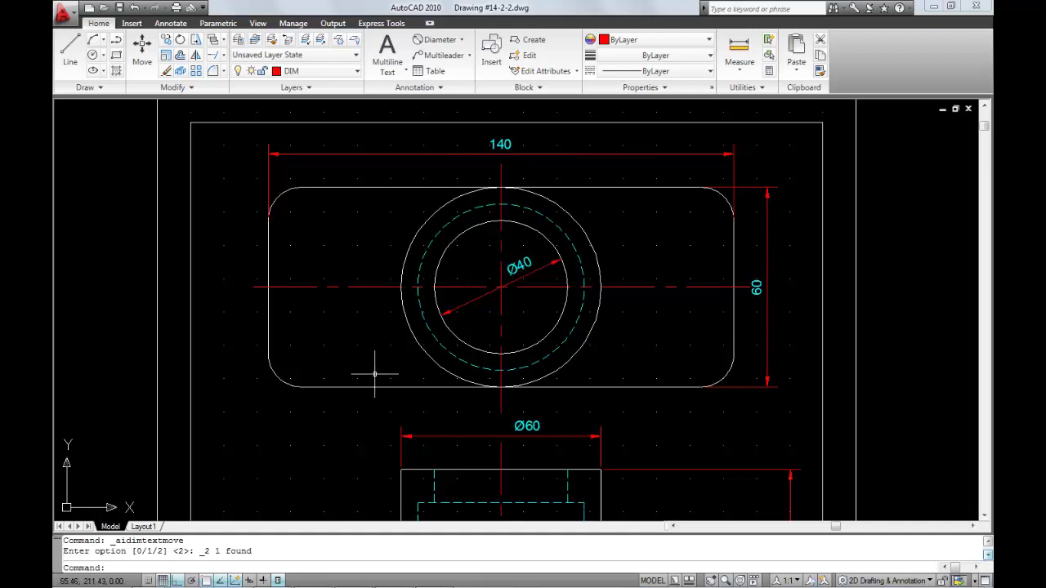
- Pan down to bring the hatched HAFT SECTION front view into view
{"action": "middle_click_drag", "start_coordinate": [375, 372], "coordinate": [373, 245]}
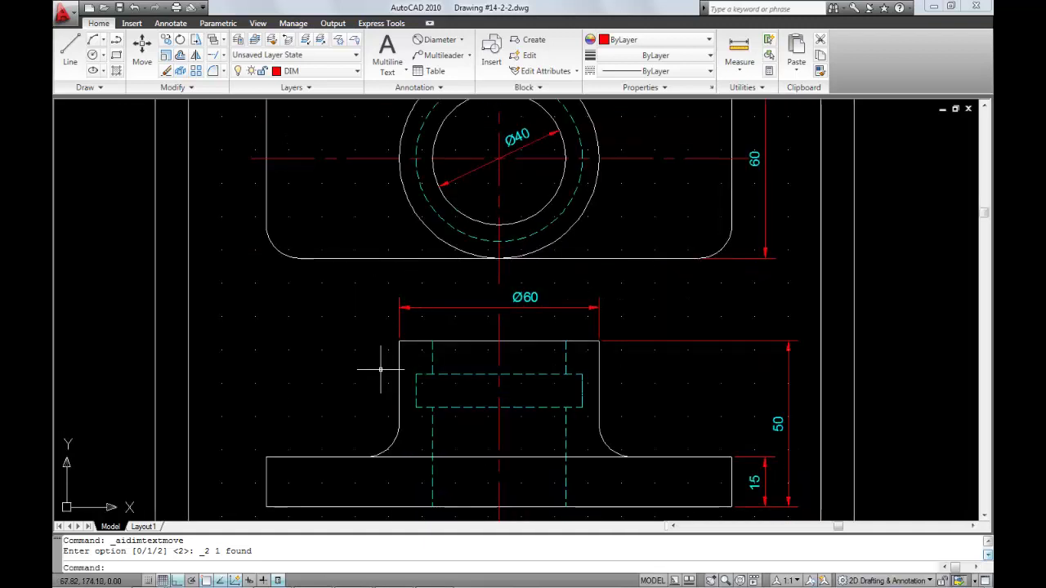
{"action": "middle_click_drag", "start_coordinate": [371, 378], "coordinate": [324, 247]}
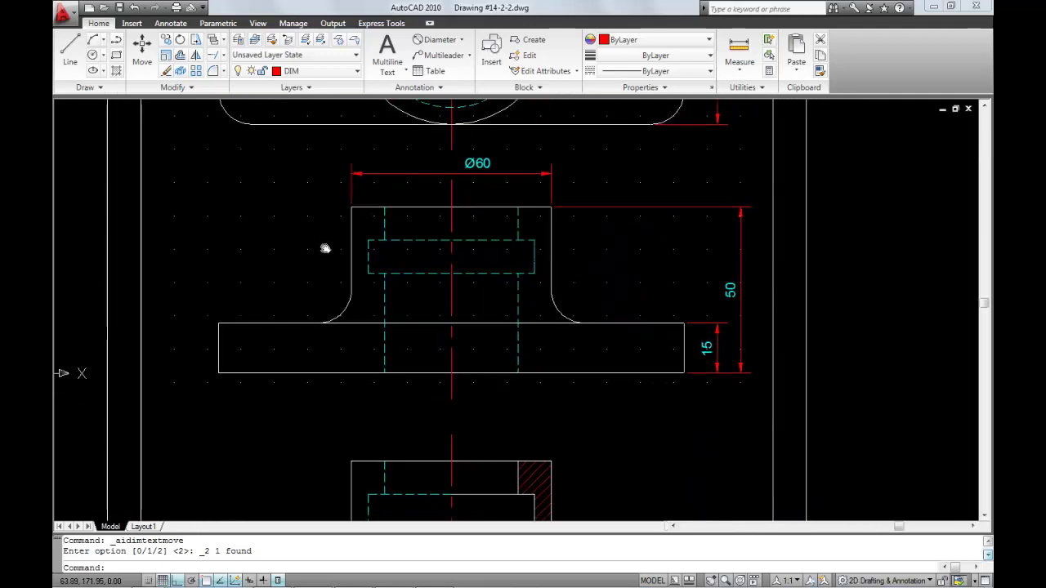
{"action": "mouse_move", "coordinate": [498, 420]}
{"action": "middle_mouse_down"}
{"action": "mouse_move", "coordinate": [474, 359]}
{"action": "mouse_move", "coordinate": [475, 399]}
{"action": "middle_mouse_up"}
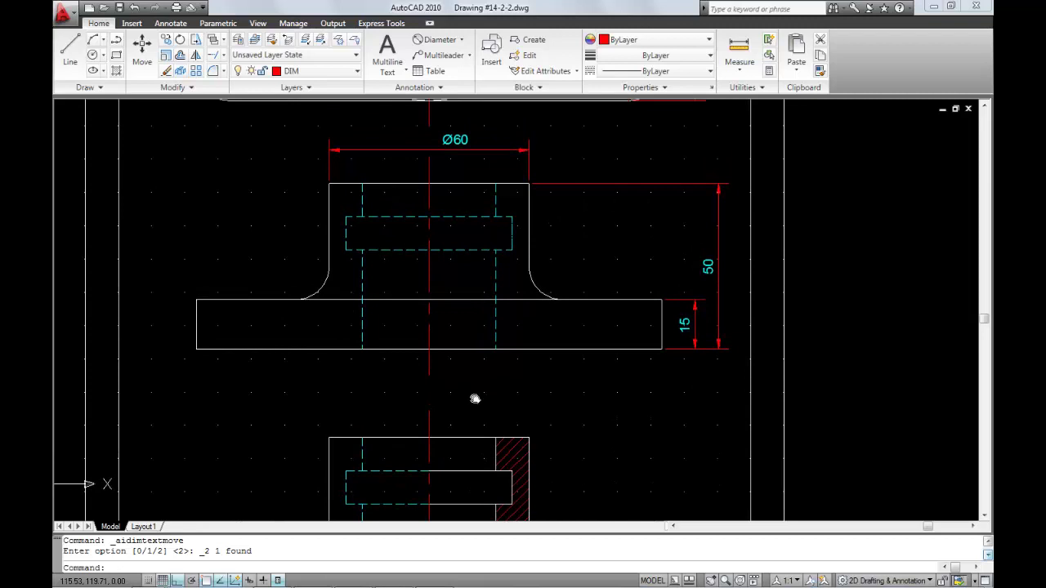
{"action": "middle_click_drag", "start_coordinate": [475, 399], "coordinate": [480, 364]}
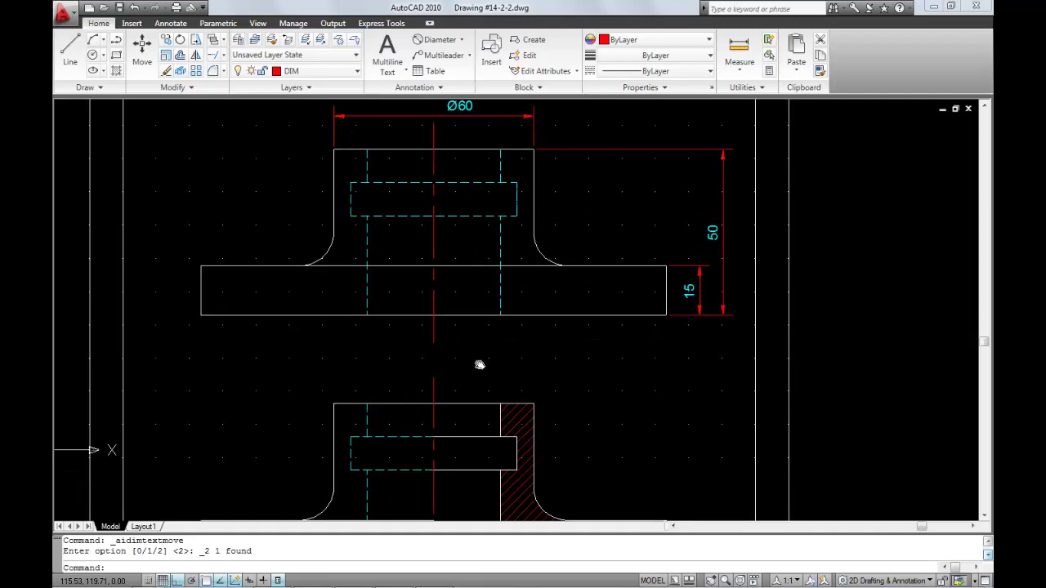
{"action": "middle_click_drag", "start_coordinate": [476, 358], "coordinate": [455, 251]}
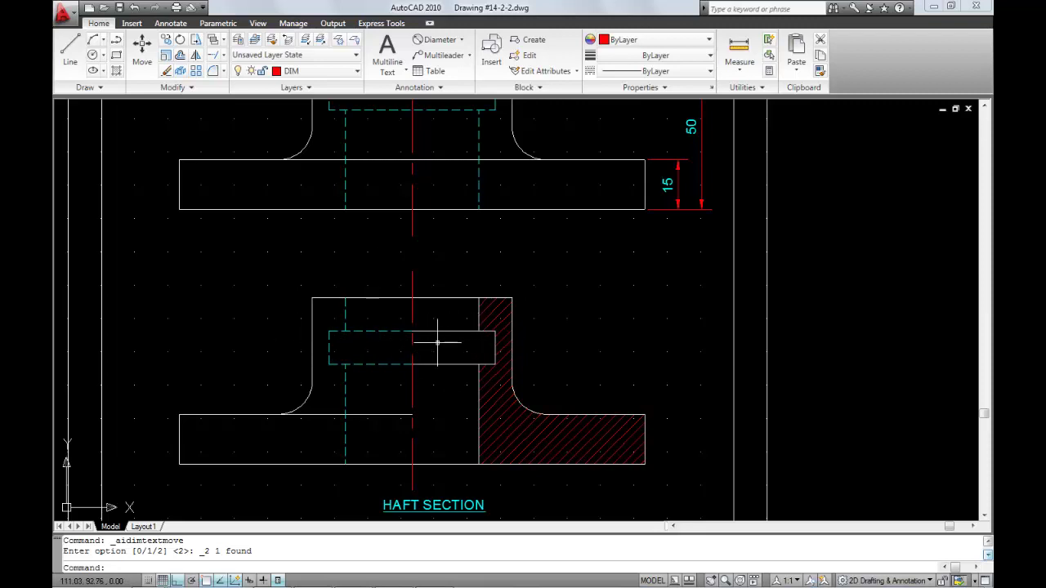
- Add a linear 50 dimension across the slot, placed 20 units above, and begin overriding its text
{"action": "left_click", "coordinate": [463, 40]}
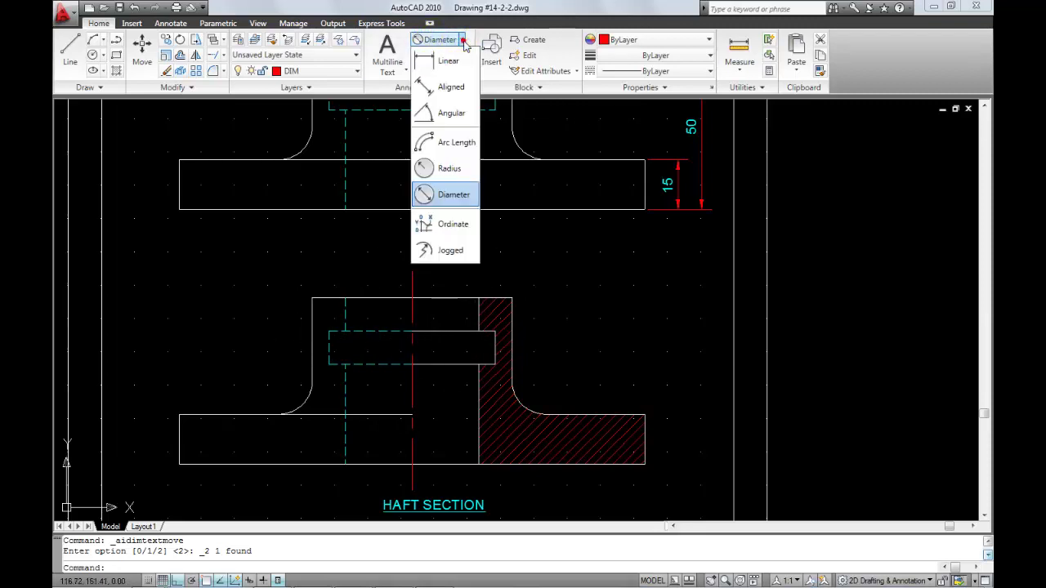
{"action": "left_click", "coordinate": [447, 60]}
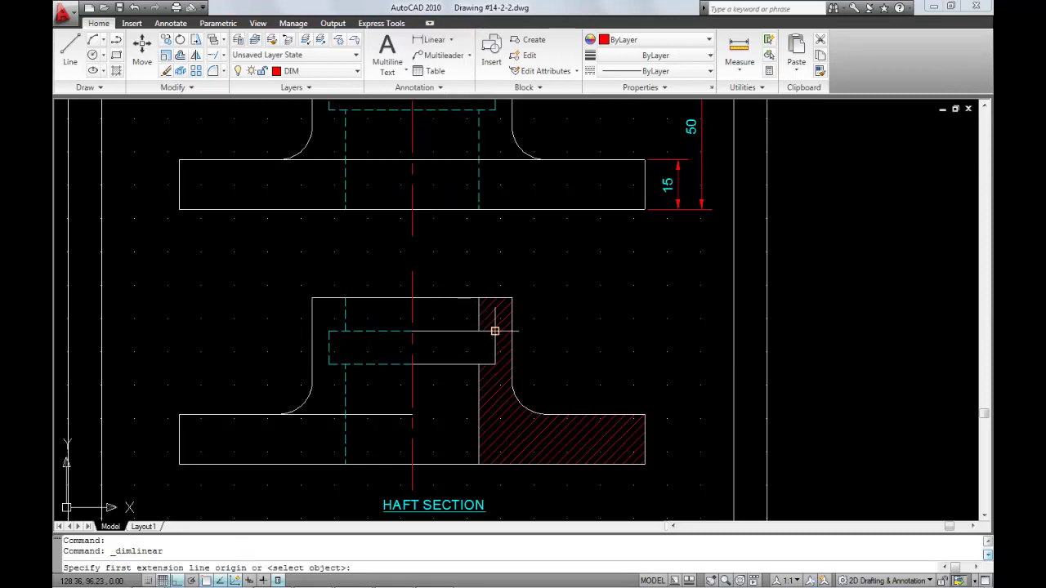
{"action": "left_click", "coordinate": [494, 331]}
{"action": "left_click", "coordinate": [329, 331]}
{"action": "type", "text": "@20<90"}
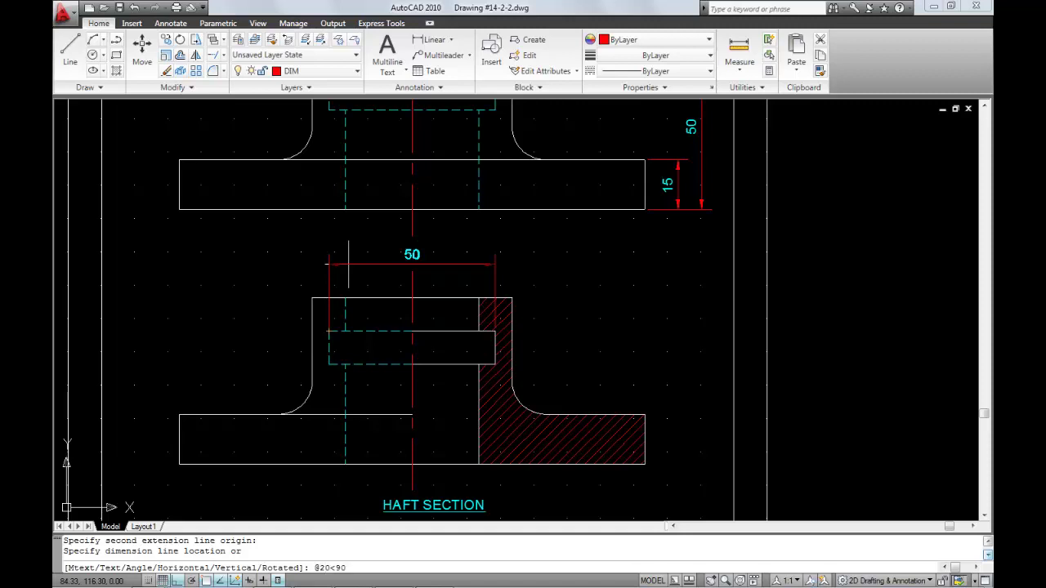
{"action": "key", "text": "Return"}
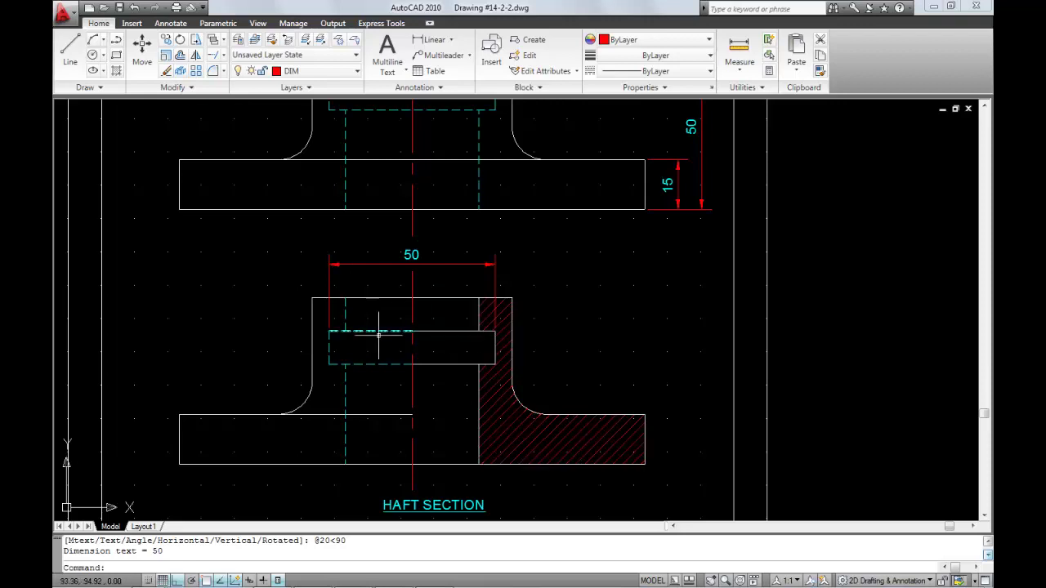
{"action": "left_click", "coordinate": [407, 254]}
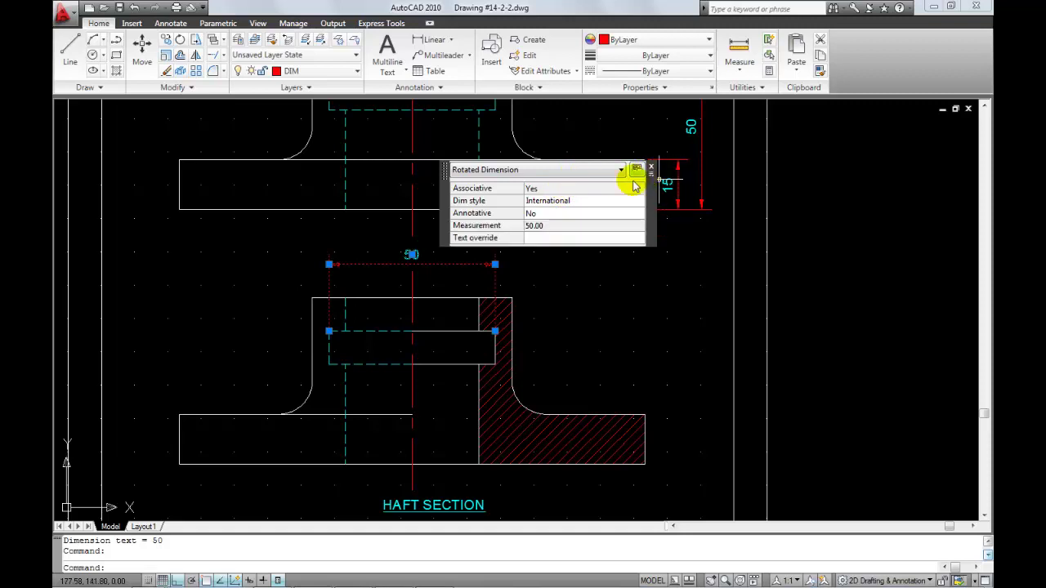
{"action": "left_click", "coordinate": [563, 236]}
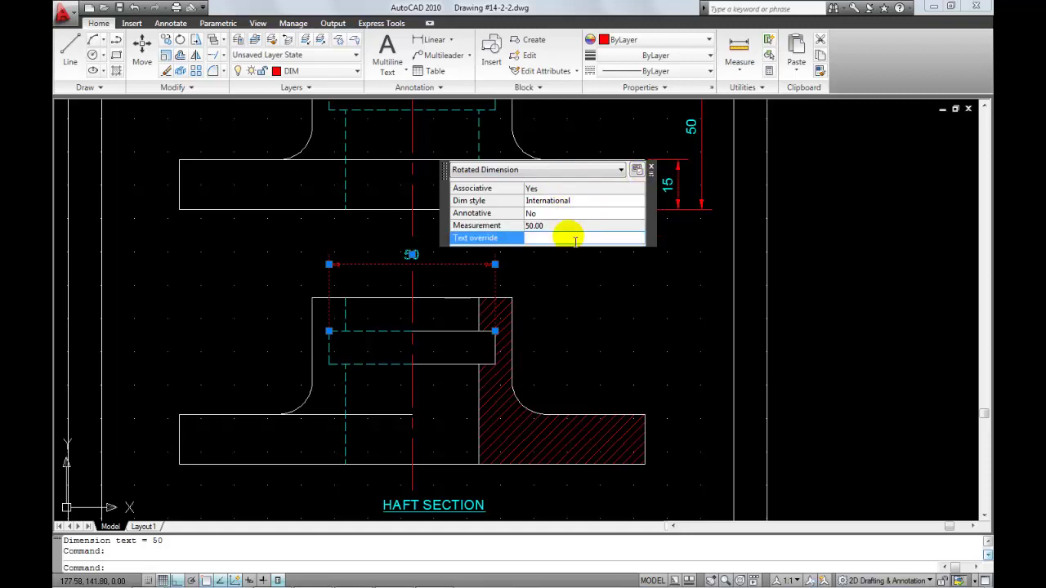
- Override the dimension text with %%c50 so it reads Ø50, then deselect and re-zoom
{"action": "type", "text": "%%c50"}
{"action": "key", "text": "Return"}
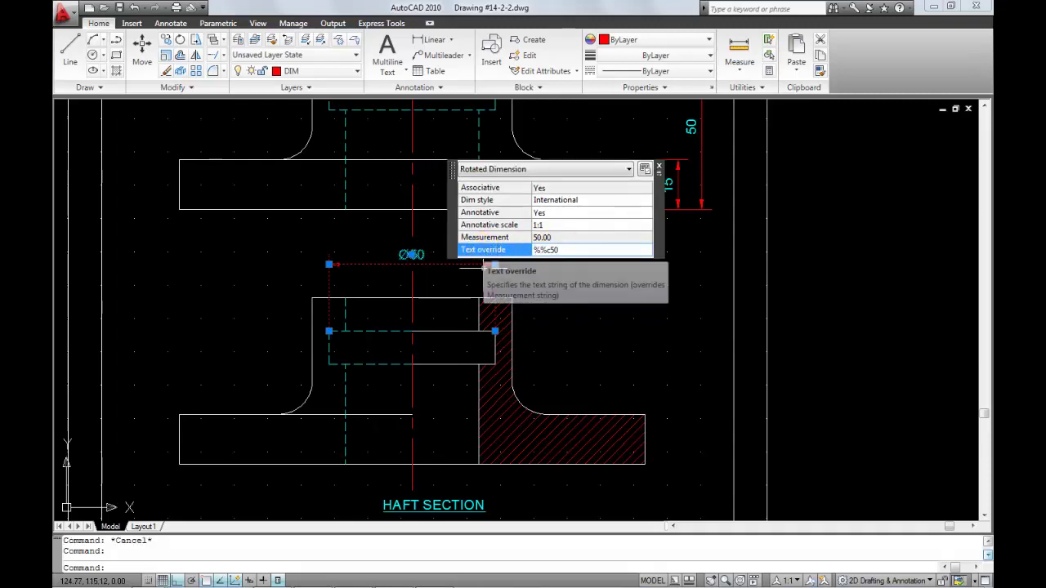
{"action": "key", "text": "Escape"}
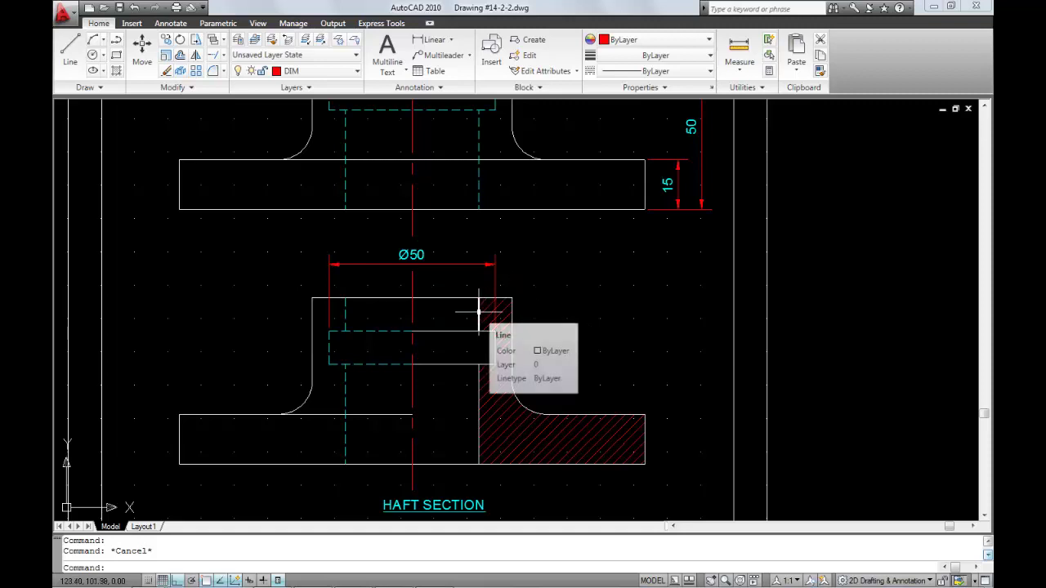
{"action": "scroll", "coordinate": [482, 304], "scroll_direction": "down", "scroll_amount": 2}
{"action": "scroll", "coordinate": [500, 325], "scroll_direction": "down", "scroll_amount": 3}
{"action": "scroll", "coordinate": [494, 358], "scroll_direction": "up", "scroll_amount": 4}
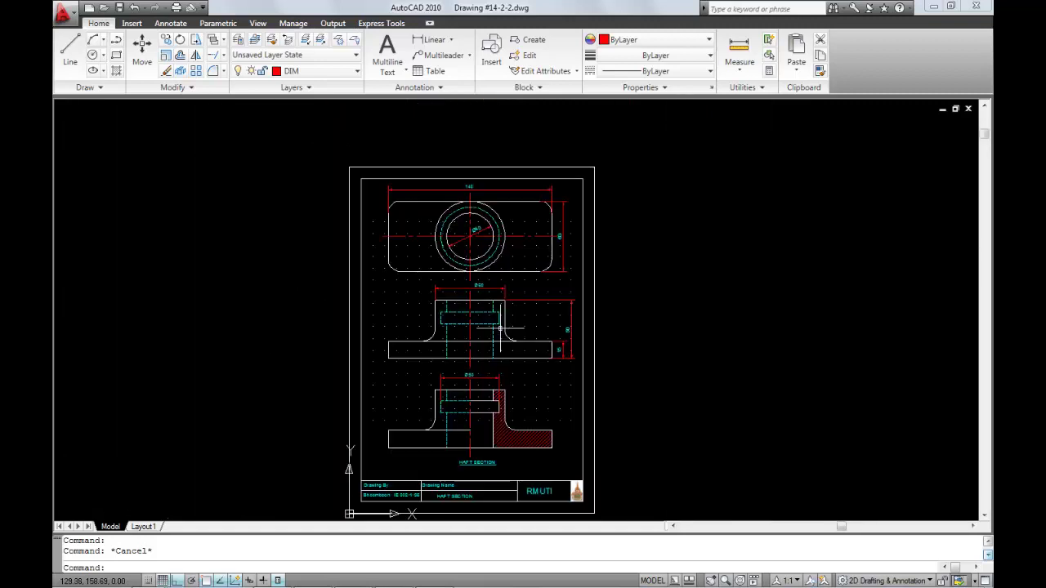
{"action": "scroll", "coordinate": [495, 358], "scroll_direction": "up", "scroll_amount": 4}
{"action": "left_click", "coordinate": [493, 223]}
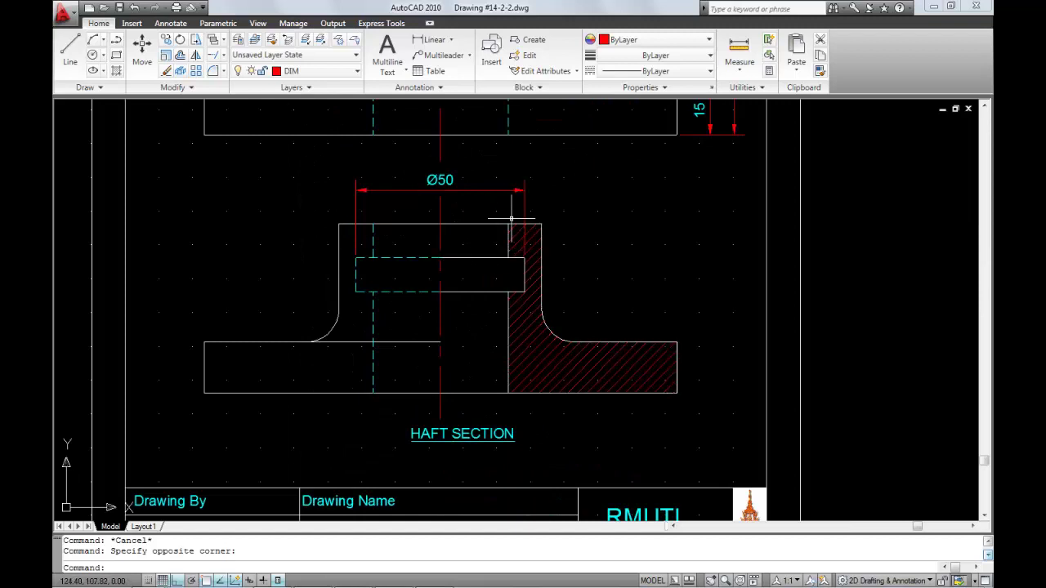
- Add two stacked vertical 10 linear dimensions on the right side of the upper block
{"action": "left_click", "coordinate": [418, 41]}
{"action": "left_click", "coordinate": [523, 257]}
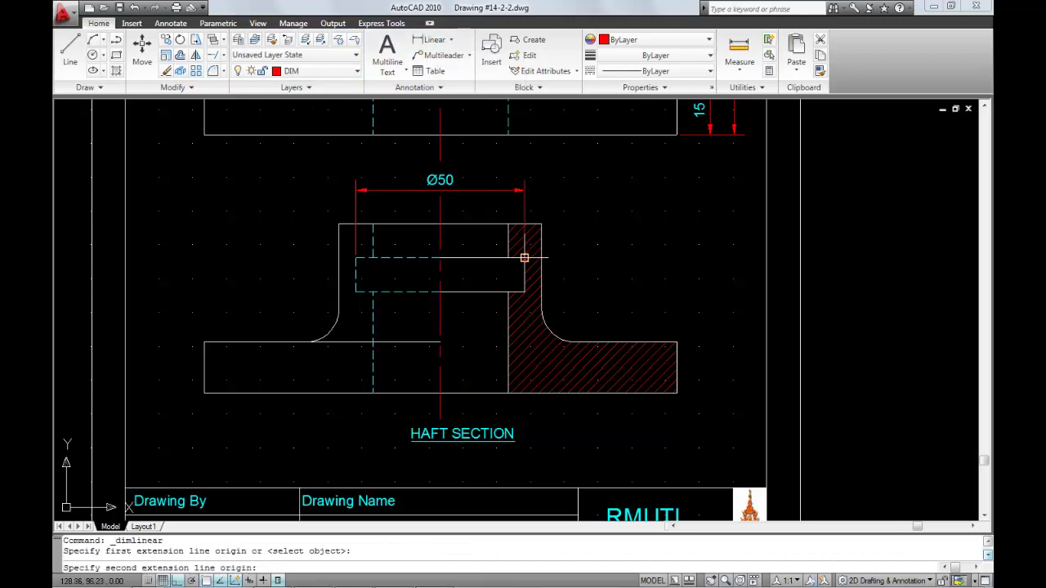
{"action": "left_click", "coordinate": [540, 227]}
{"action": "type", "text": "@10<0"}
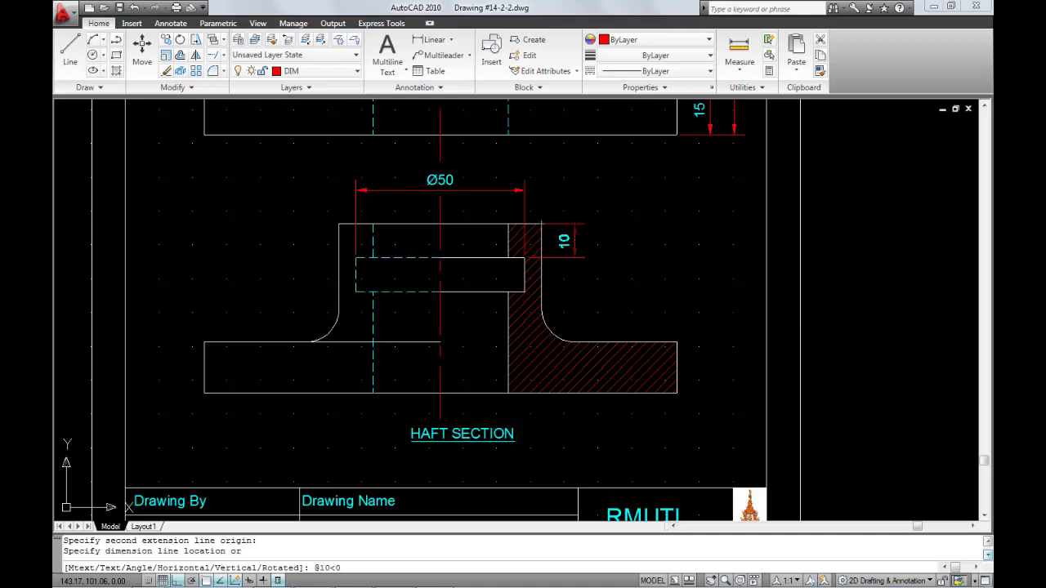
{"action": "key", "text": "Return"}
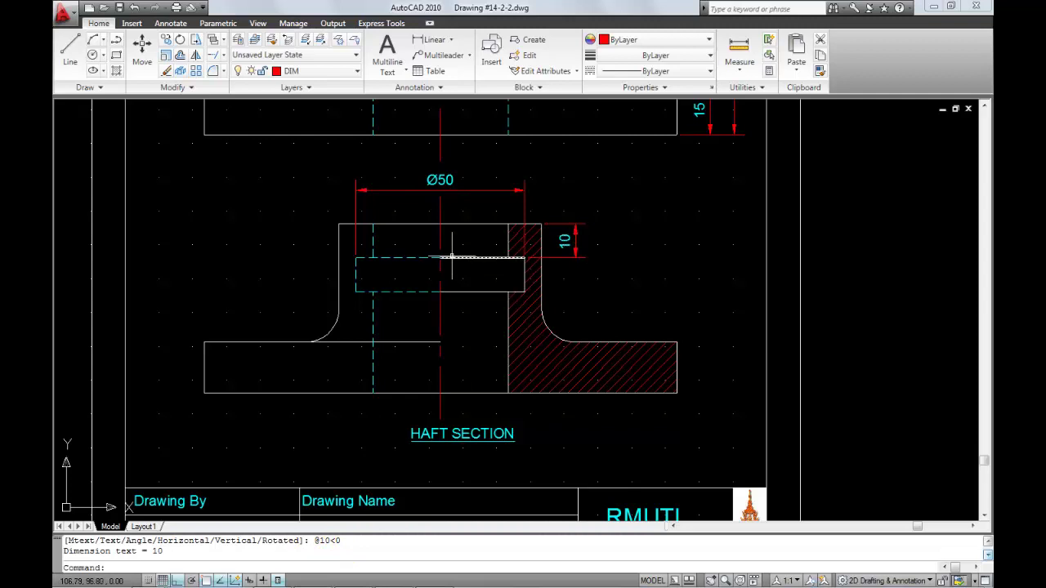
{"action": "left_click", "coordinate": [426, 39]}
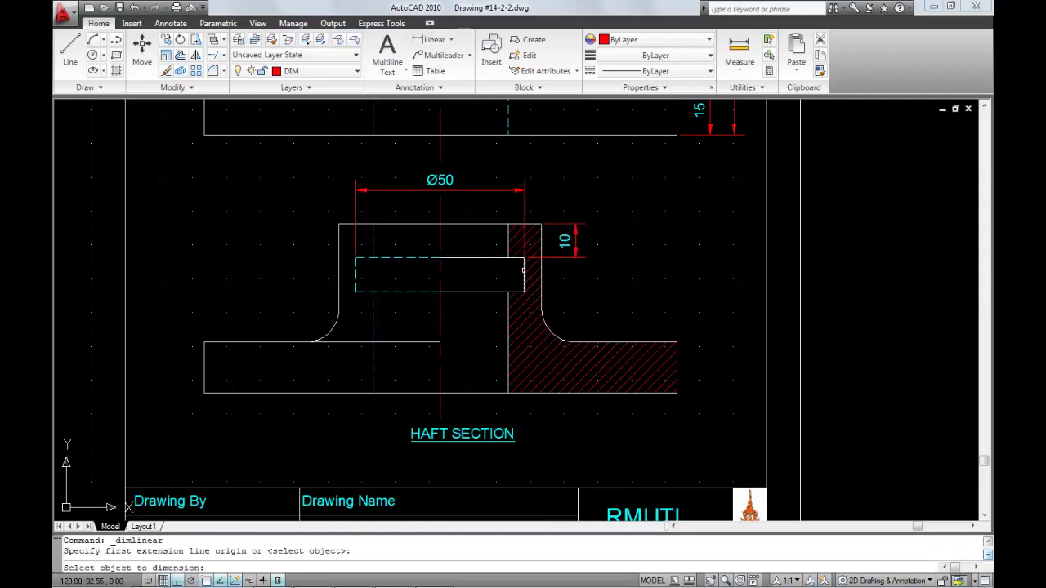
{"action": "left_click", "coordinate": [524, 271]}
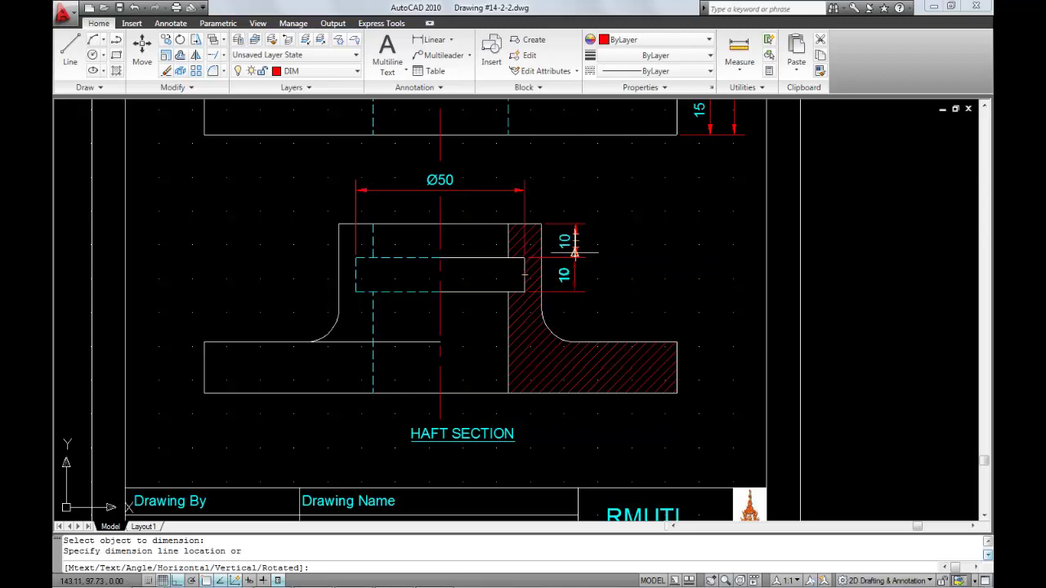
{"action": "left_click", "coordinate": [575, 217]}
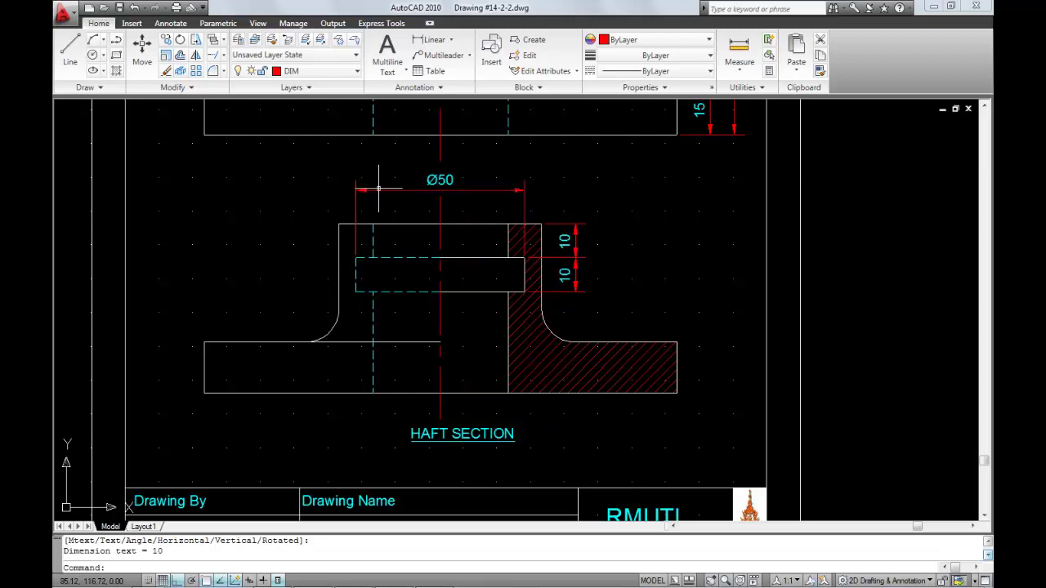
- Set the Ø50 dimension's Arrow 2 to None in its Properties
{"action": "left_click", "coordinate": [379, 188]}
{"action": "right_click", "coordinate": [378, 188]}
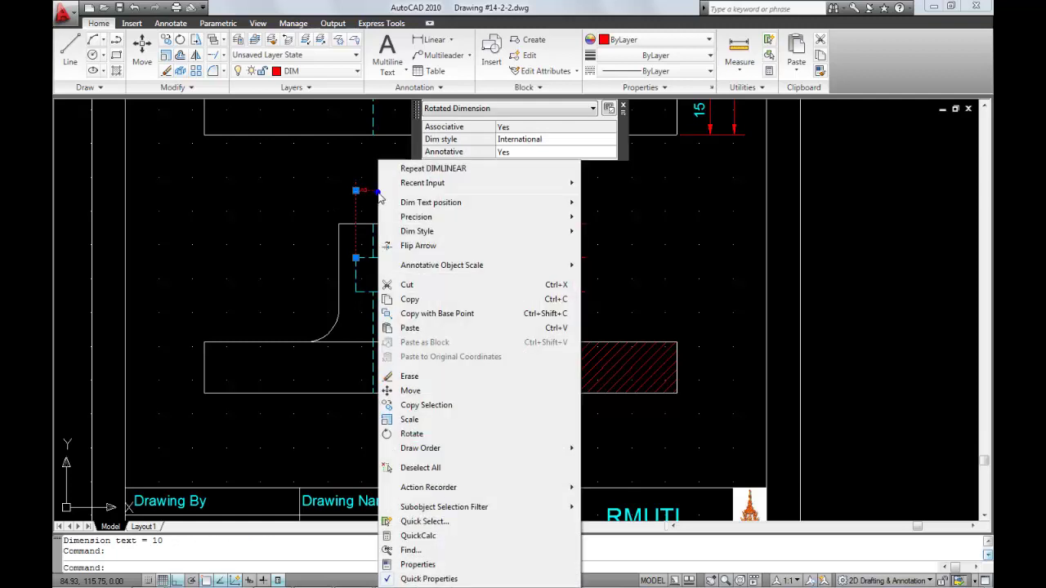
{"action": "left_click", "coordinate": [418, 564]}
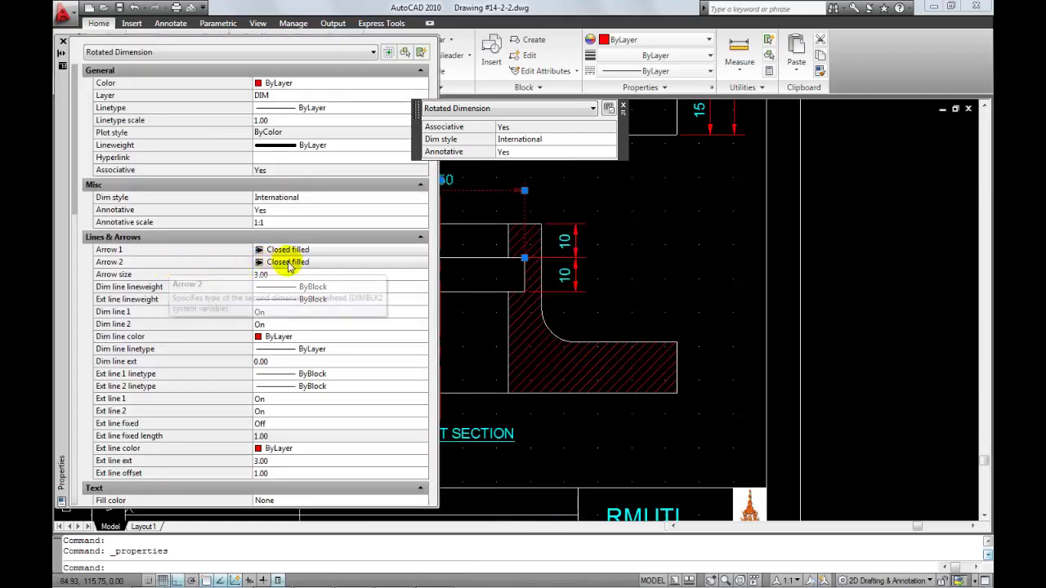
{"action": "left_click", "coordinate": [287, 262]}
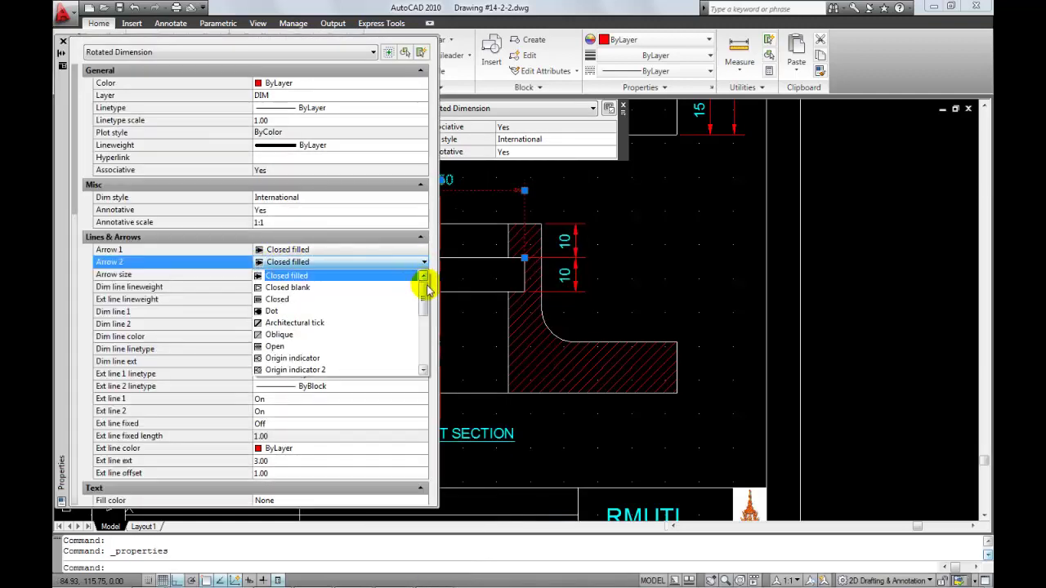
{"action": "scroll", "coordinate": [427, 290], "scroll_direction": "down", "scroll_amount": 5}
{"action": "left_click", "coordinate": [335, 356]}
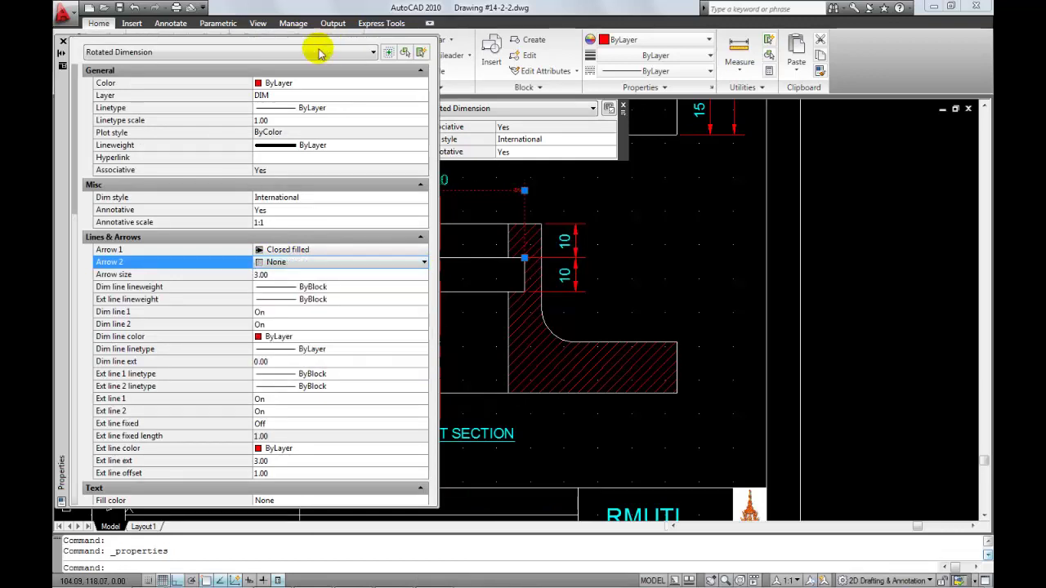
{"action": "left_click", "coordinate": [63, 40]}
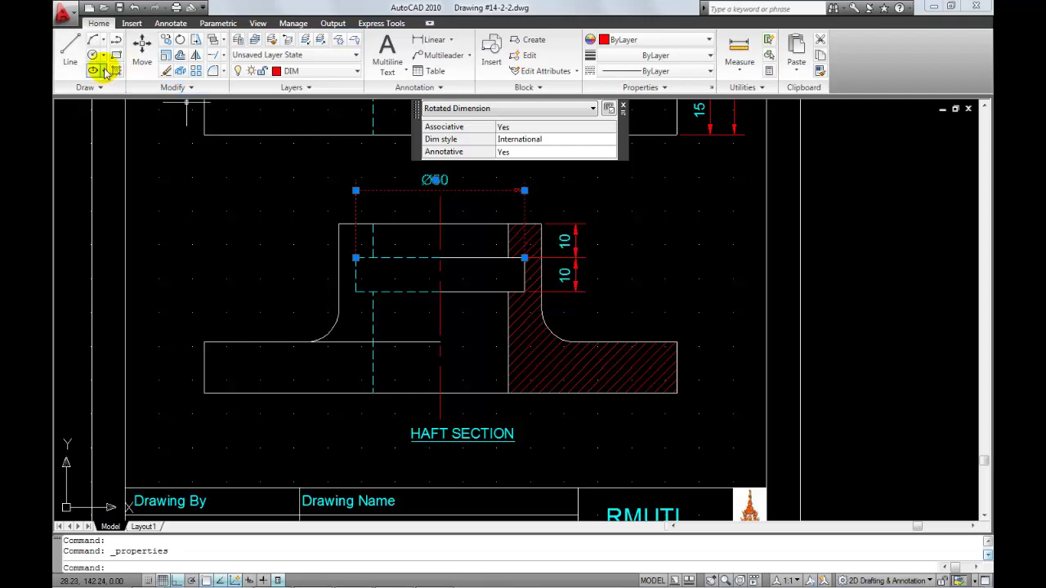
- Turn the Ø50 dimension's Ext line 2 off and deselect it
{"action": "right_click", "coordinate": [354, 206]}
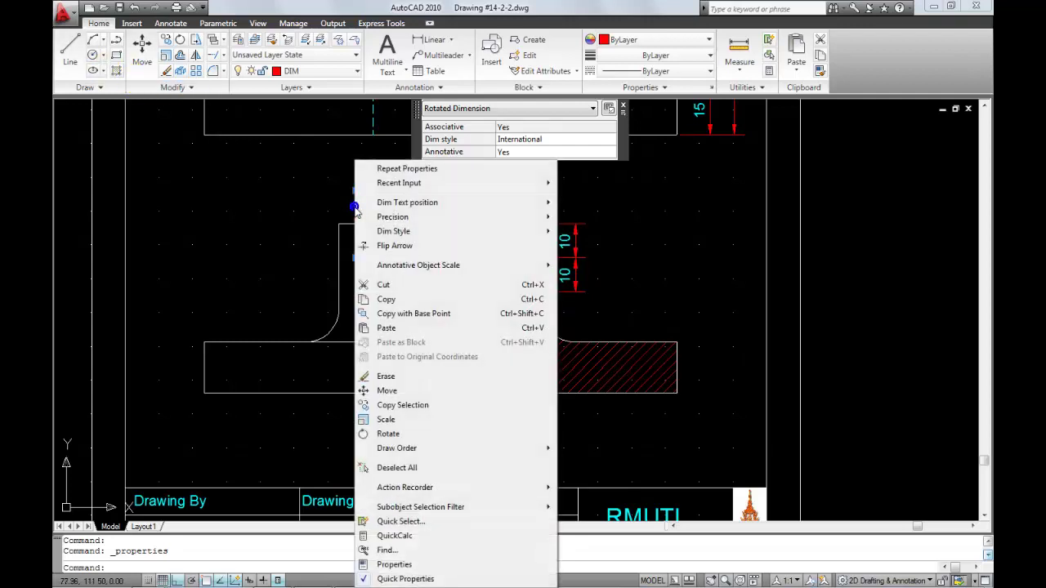
{"action": "left_click", "coordinate": [427, 565]}
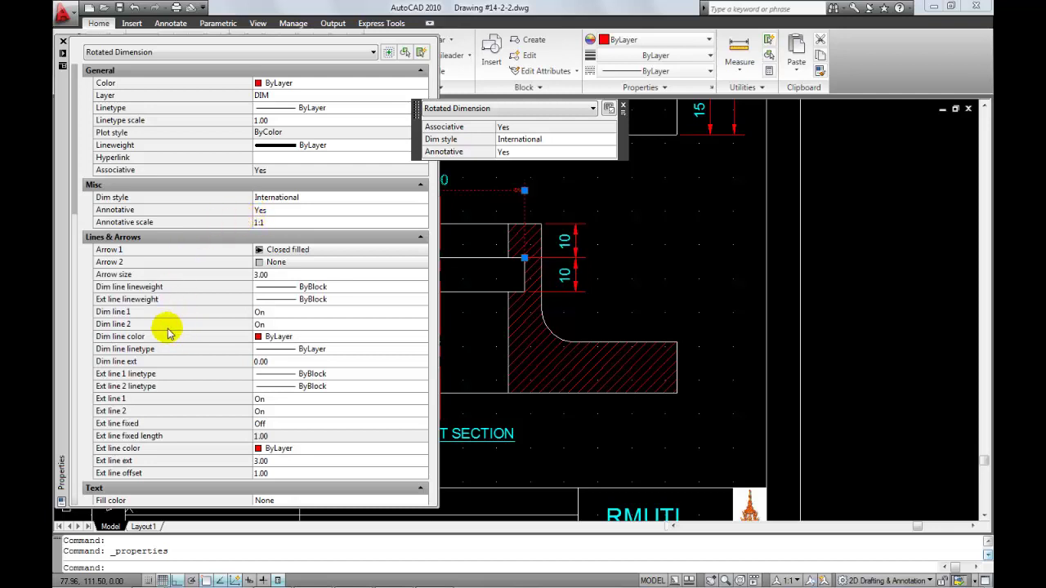
{"action": "left_click", "coordinate": [260, 414]}
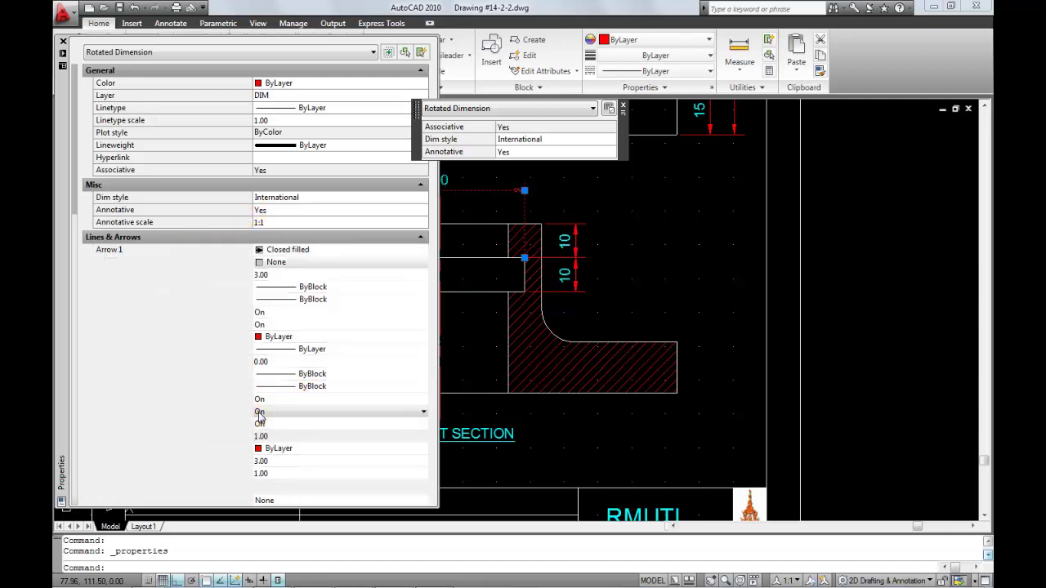
{"action": "double_click", "coordinate": [419, 411]}
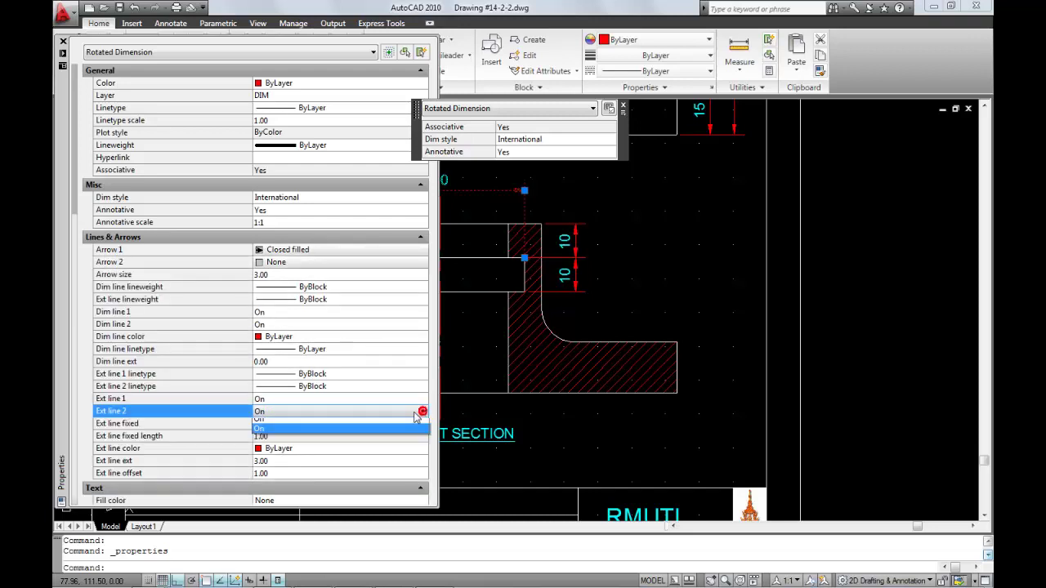
{"action": "left_click", "coordinate": [63, 41]}
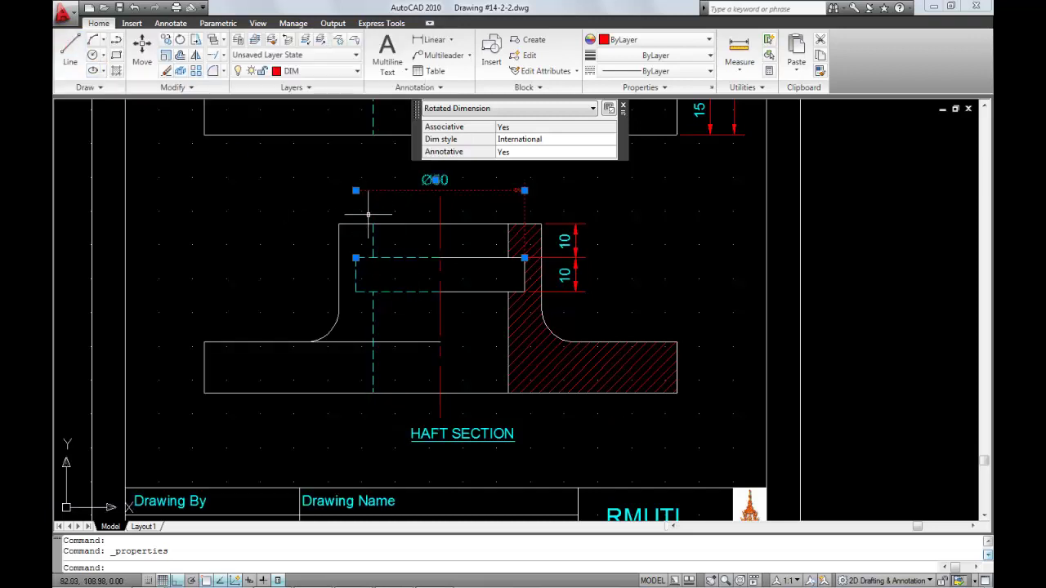
{"action": "key", "text": "Escape"}
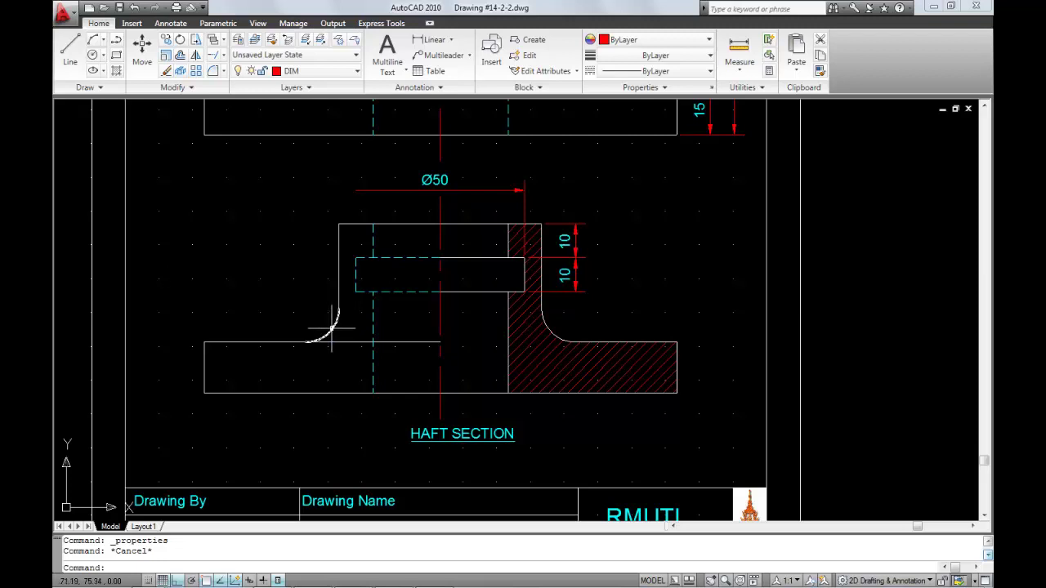
- Try a radius dimension on the left fillet, then cancel it
{"action": "left_click", "coordinate": [451, 39]}
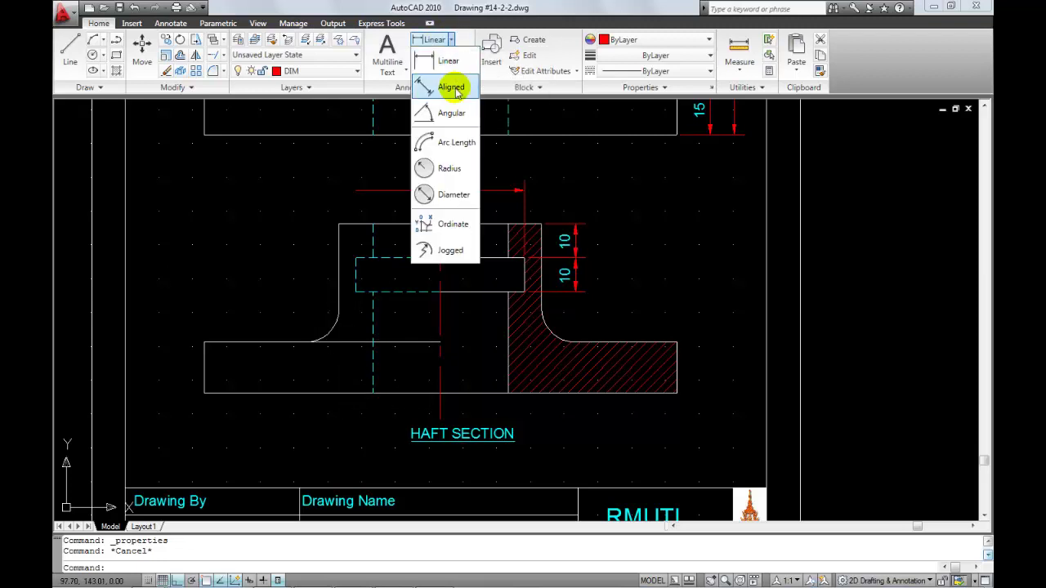
{"action": "left_click", "coordinate": [425, 167]}
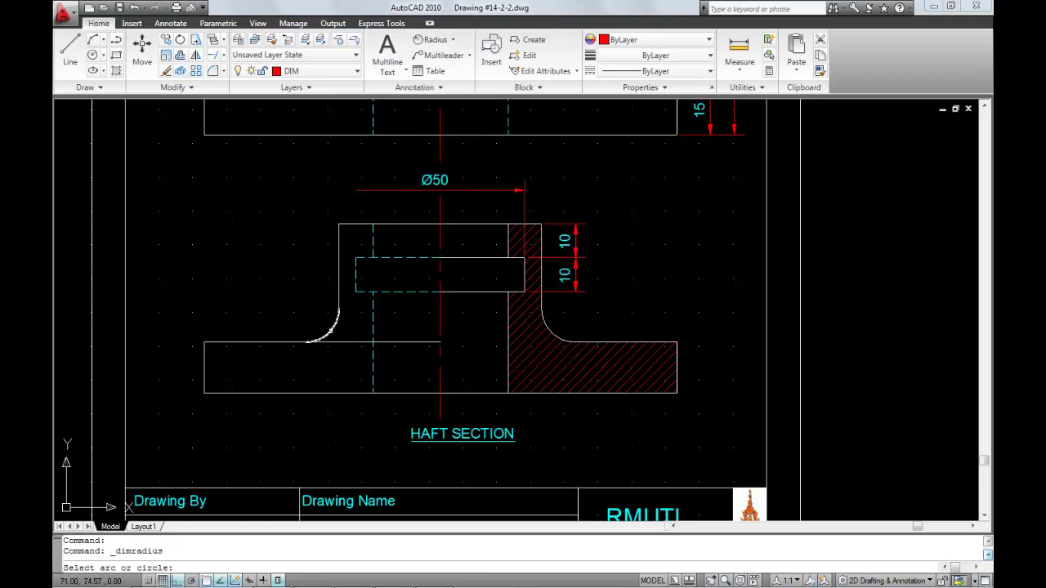
{"action": "left_click", "coordinate": [328, 332]}
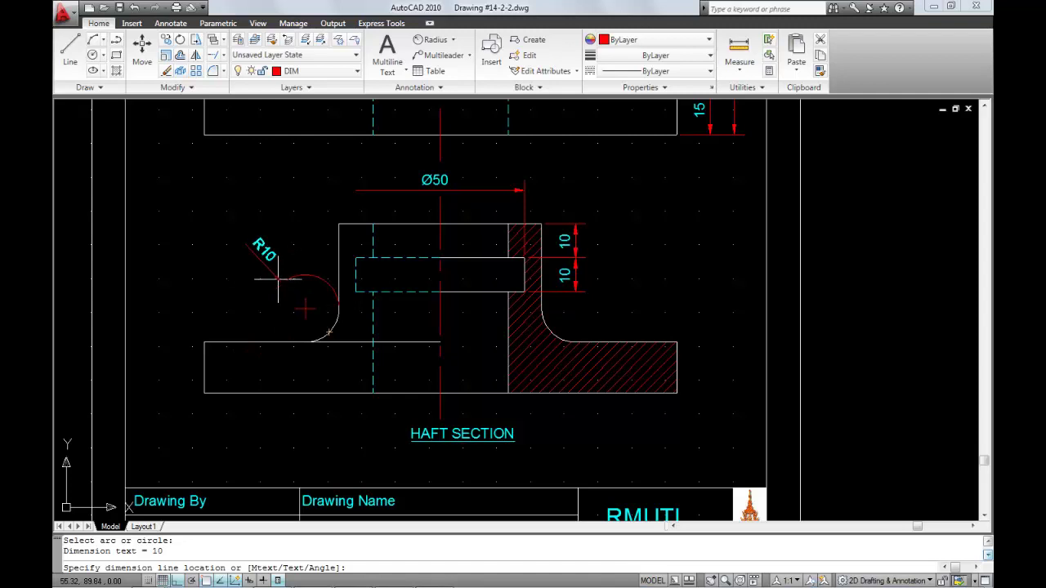
{"action": "key", "text": "Escape"}
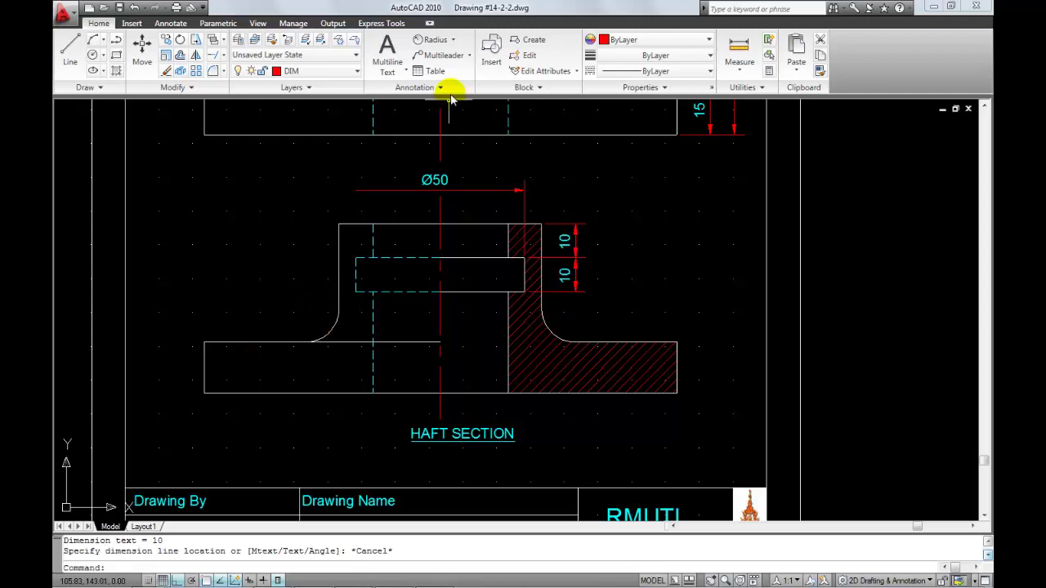
- Set the International dimension style's Fit option to 'Either text or arrows (best fit)'
{"action": "left_click", "coordinate": [440, 87]}
{"action": "left_click", "coordinate": [372, 107]}
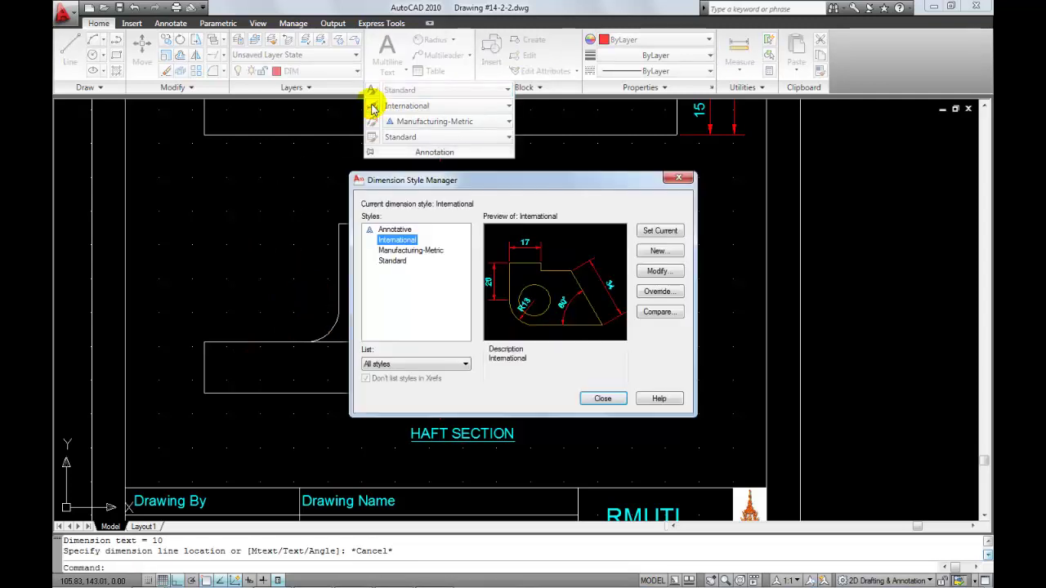
{"action": "left_click", "coordinate": [658, 270]}
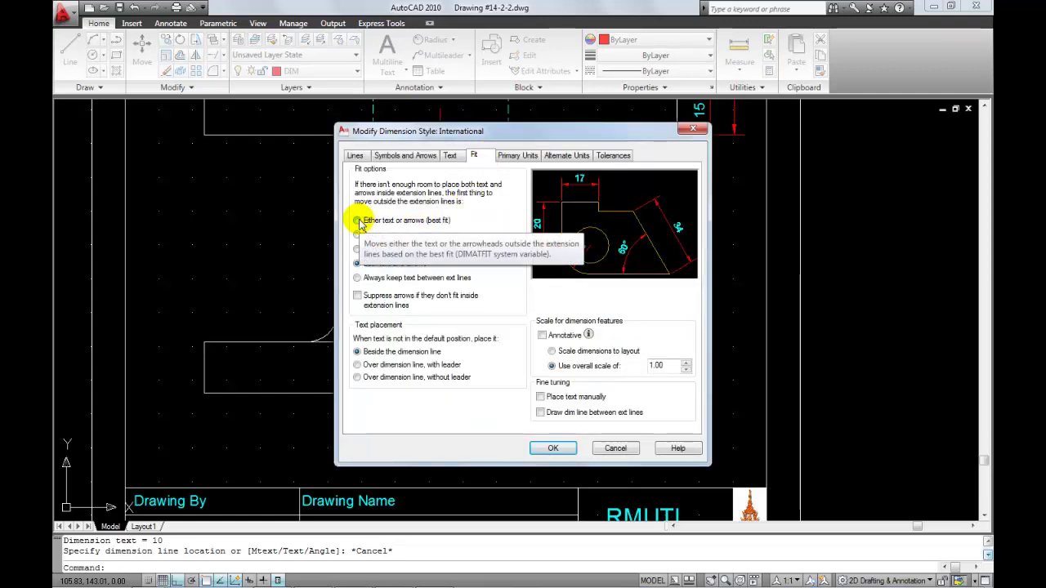
{"action": "left_click", "coordinate": [358, 221]}
{"action": "left_click", "coordinate": [552, 448]}
{"action": "left_click", "coordinate": [597, 399]}
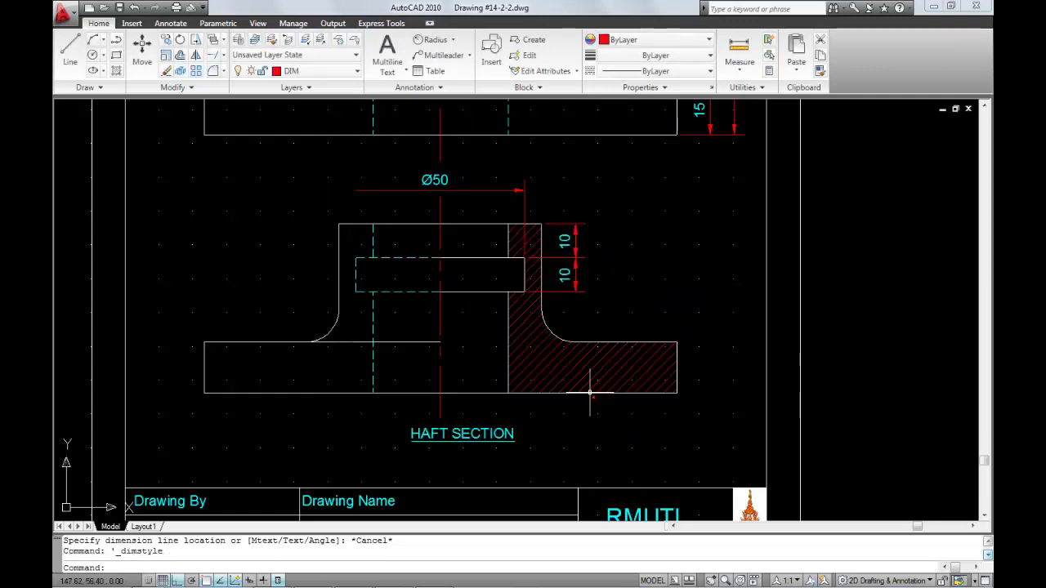
- Add an R10 radius dimension to the left fillet, label placed outside
{"action": "left_click", "coordinate": [431, 39]}
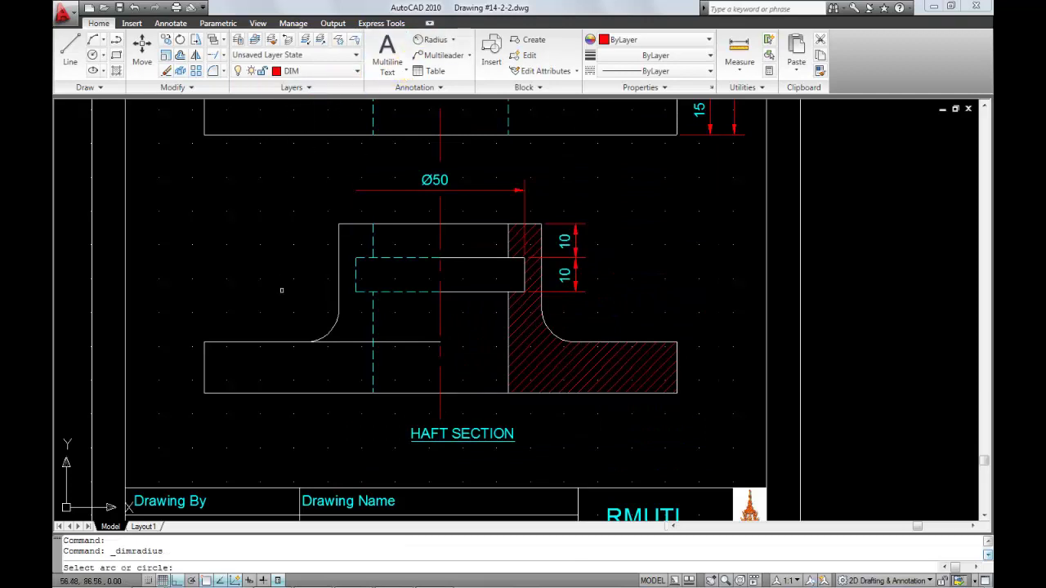
{"action": "left_click", "coordinate": [332, 327]}
{"action": "left_click", "coordinate": [320, 319]}
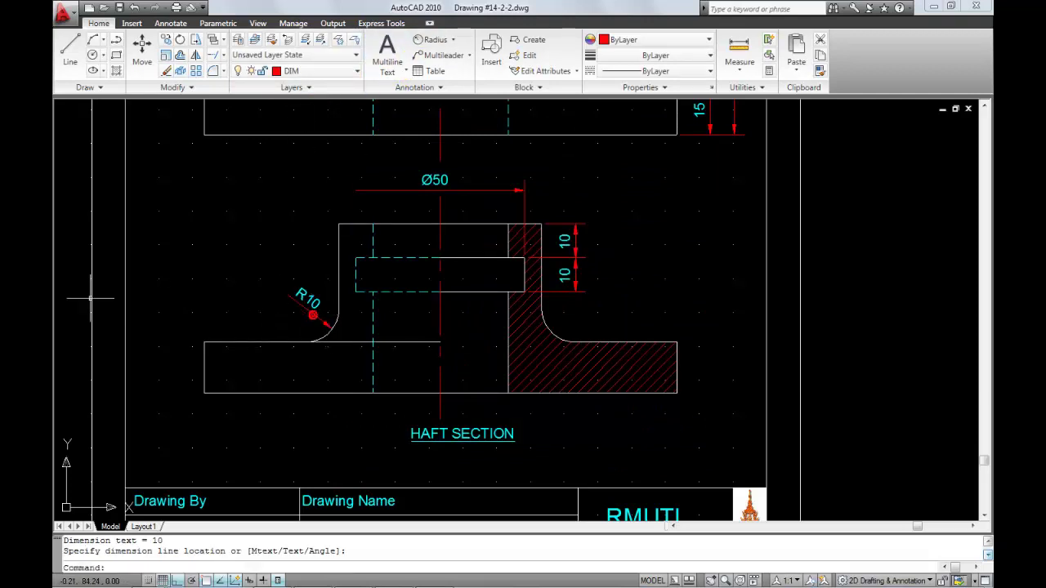
{"action": "scroll", "coordinate": [318, 347], "scroll_direction": "down", "scroll_amount": 3}
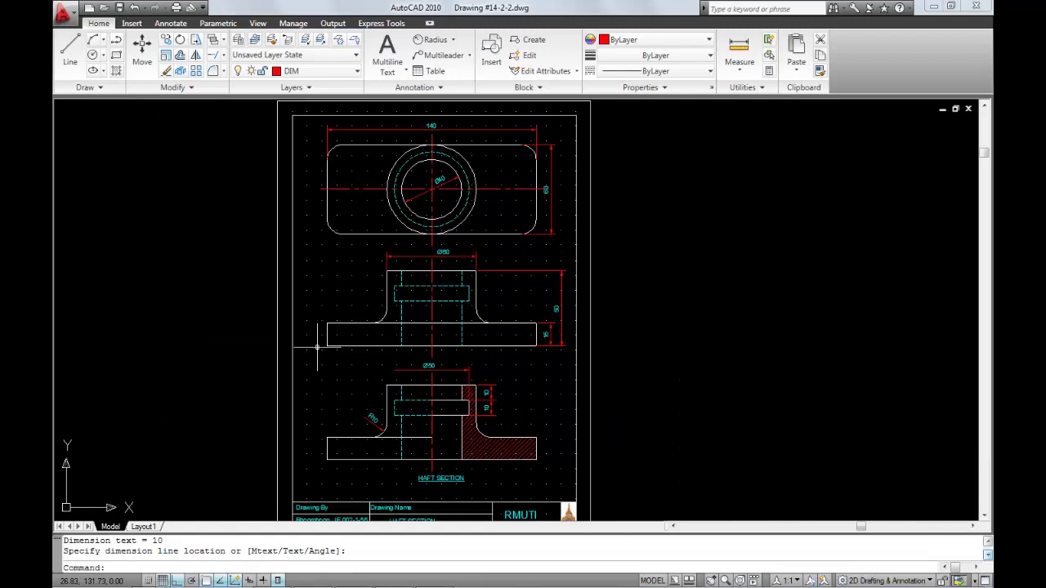